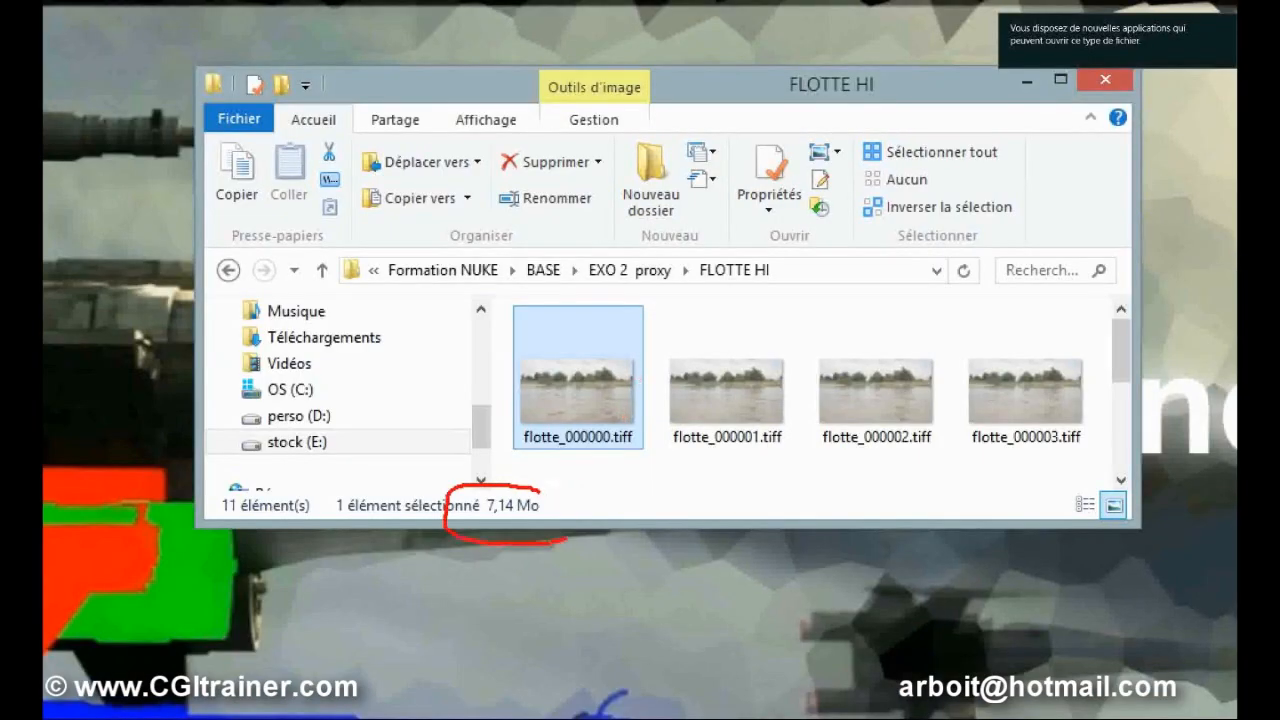
Enlarge the FLOTTE HI folder window and select all its tiff files to check their combined size.
key(Escape)
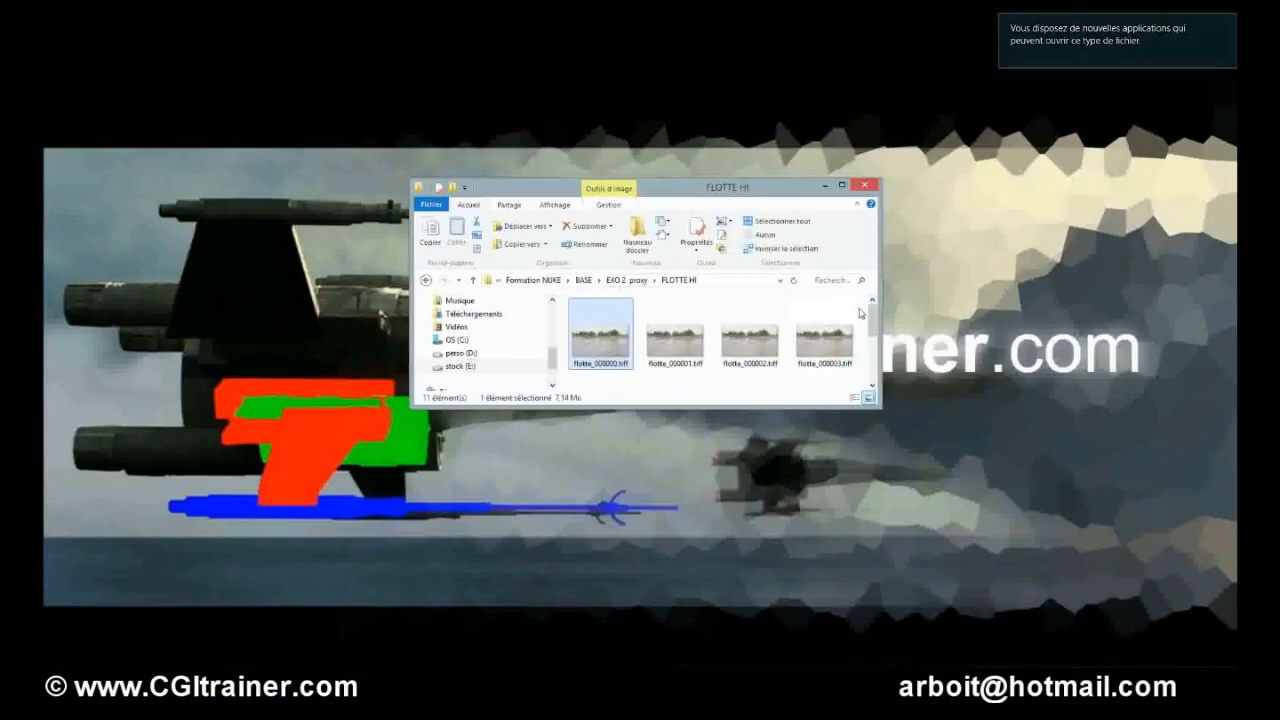
drag(873, 321, 871, 374)
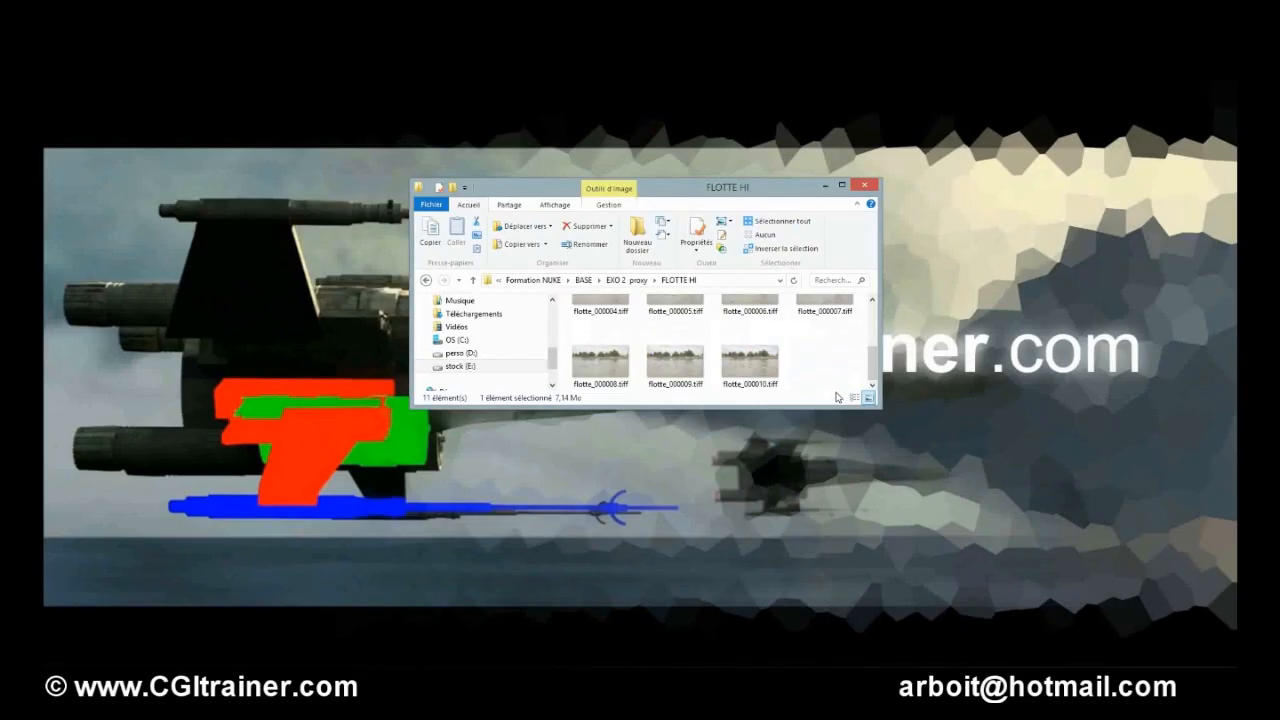
key(ctrl+a)
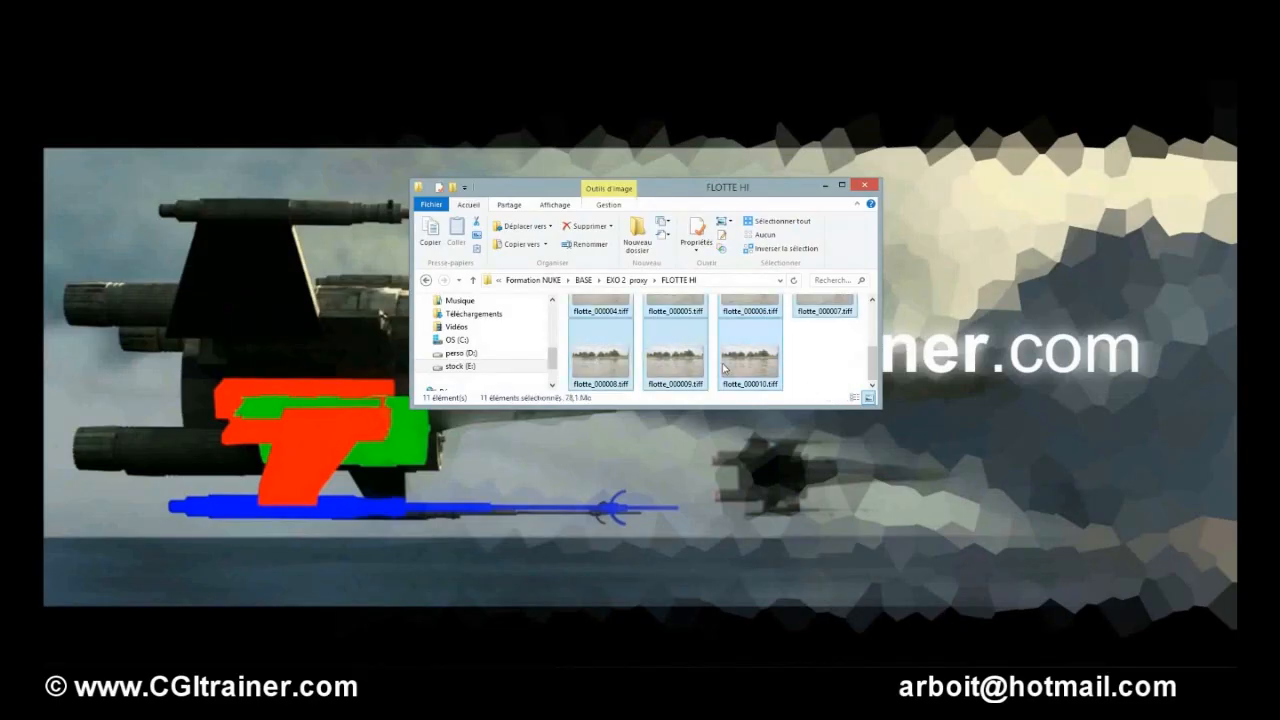
Inspect the NUAGE HI png sequence, viewing nuage_000000.png in the photo viewer and selecting all its files.
click(640, 282)
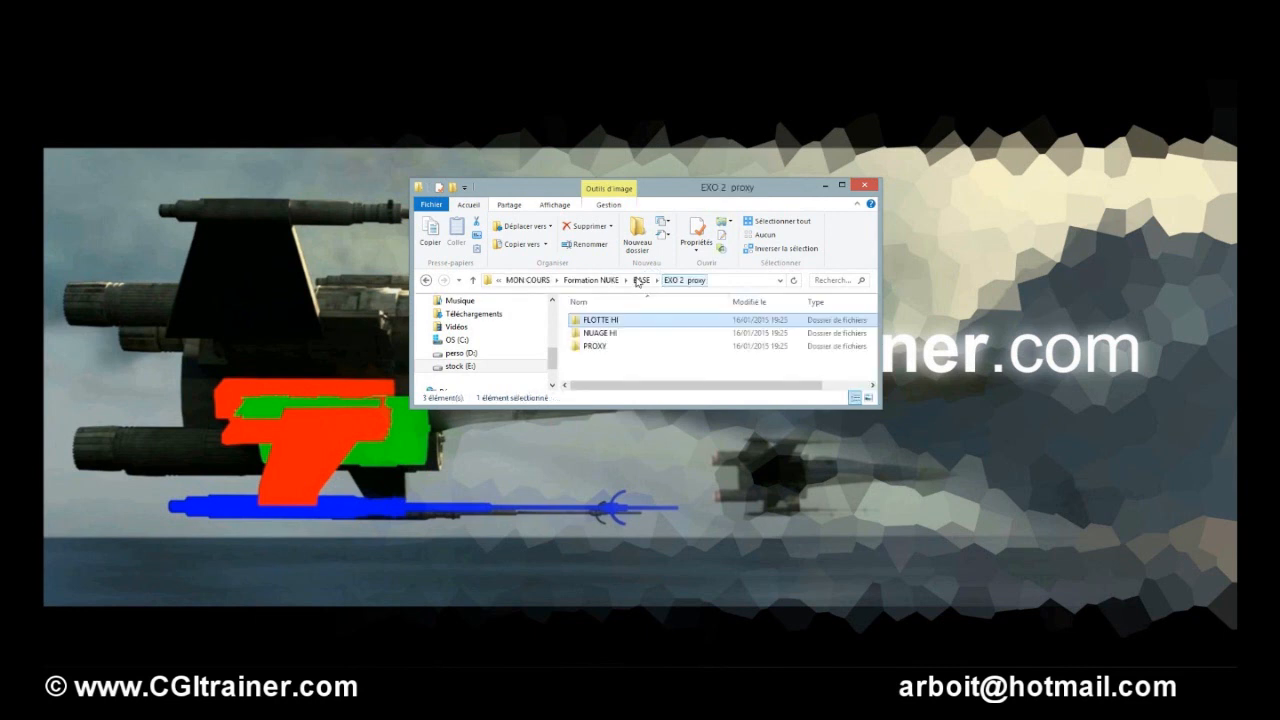
double_click(611, 335)
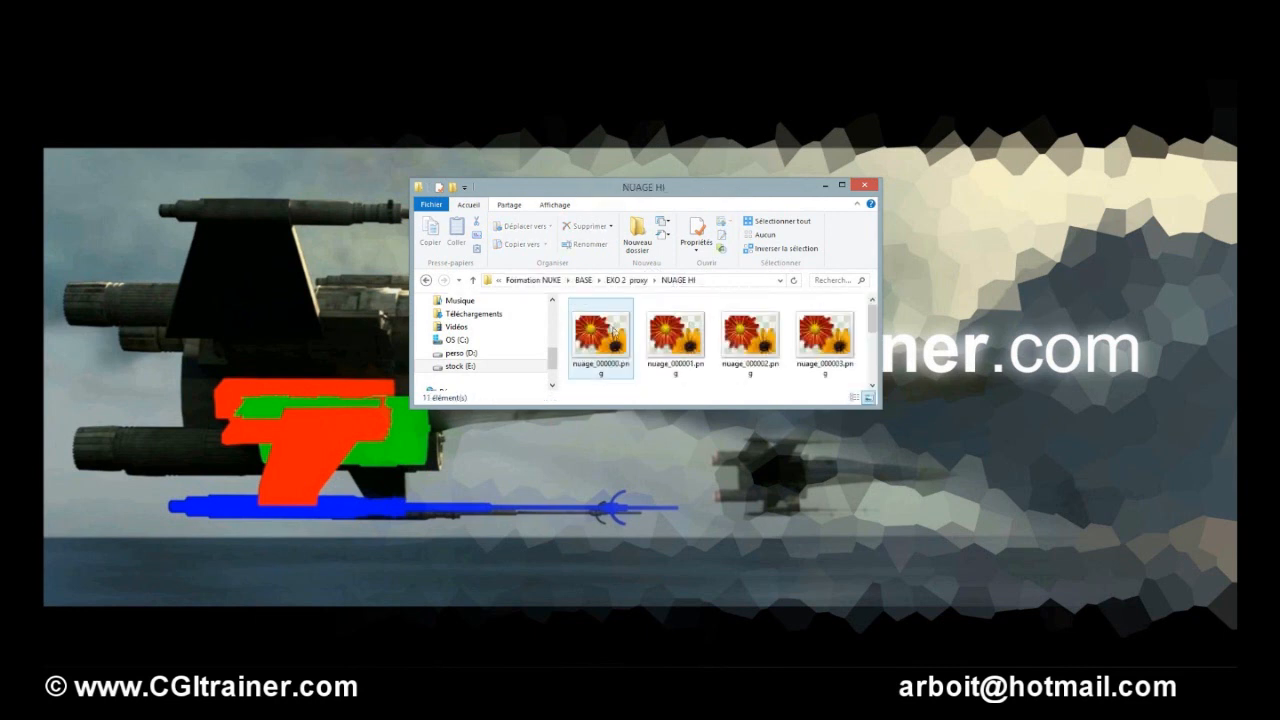
double_click(608, 344)
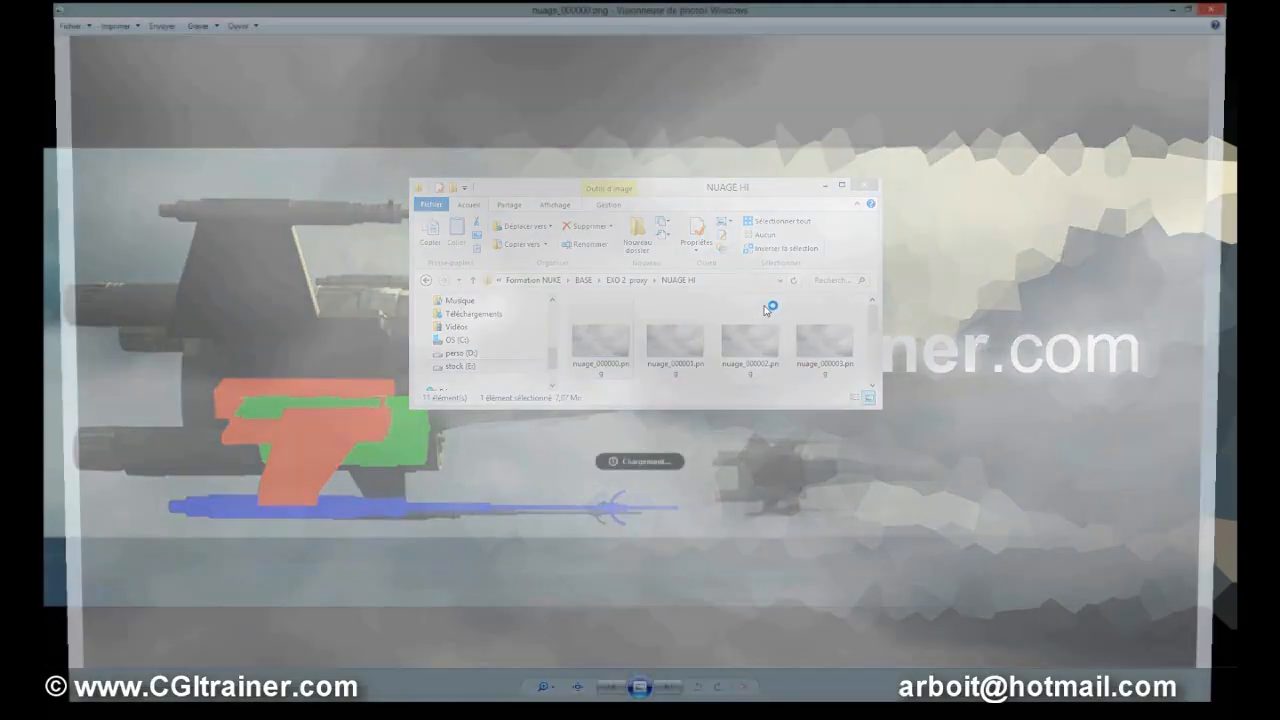
click(670, 708)
click(670, 708)
click(670, 708)
click(670, 708)
click(670, 708)
click(670, 708)
click(670, 708)
click(670, 708)
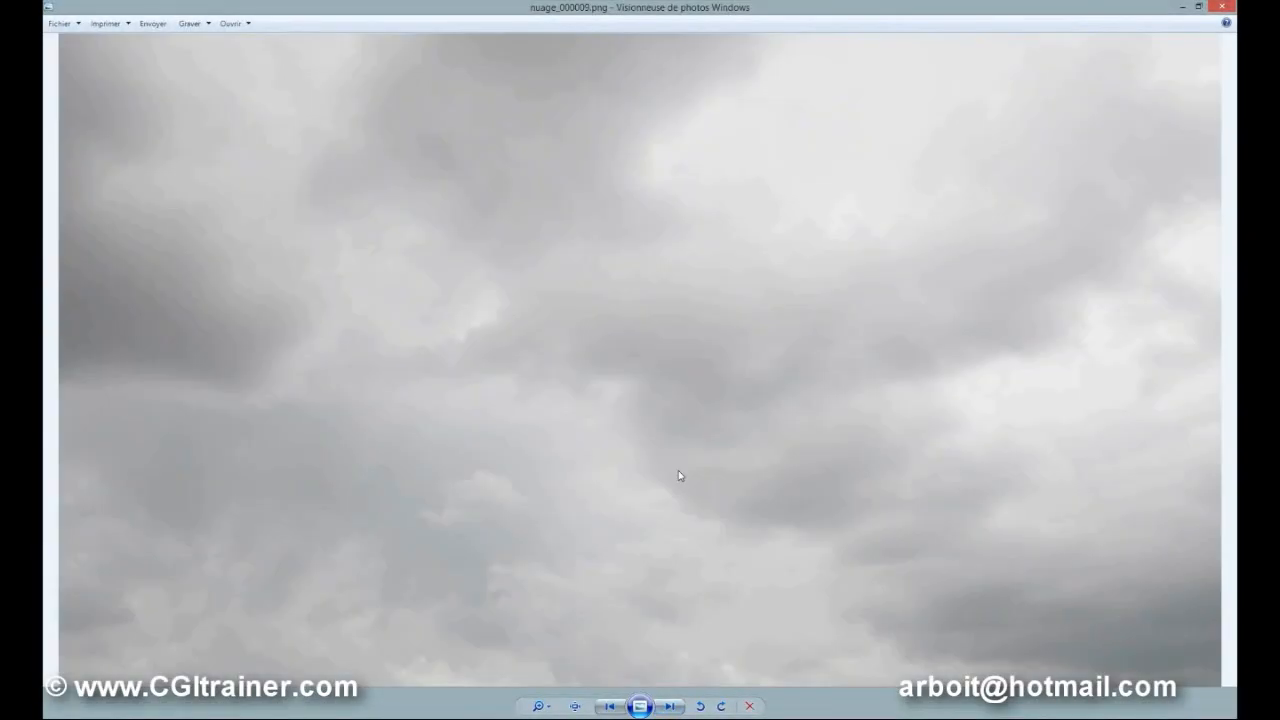
click(1222, 7)
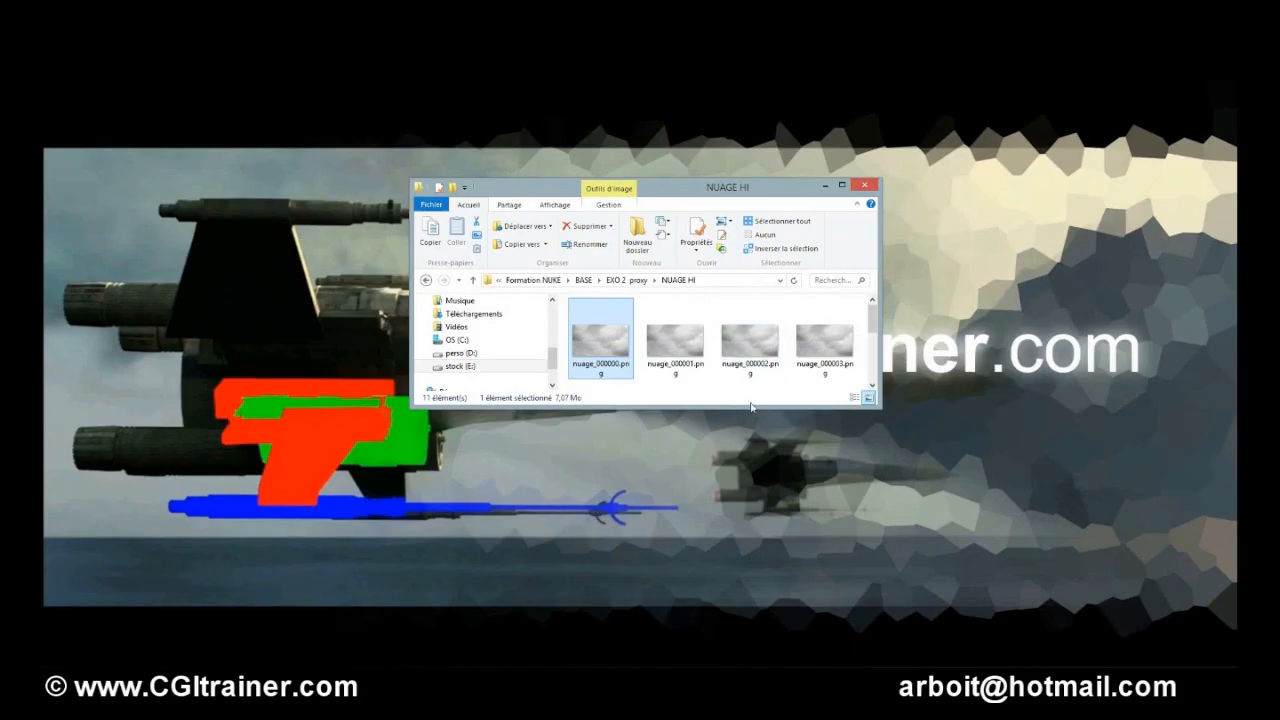
drag(750, 405, 716, 401)
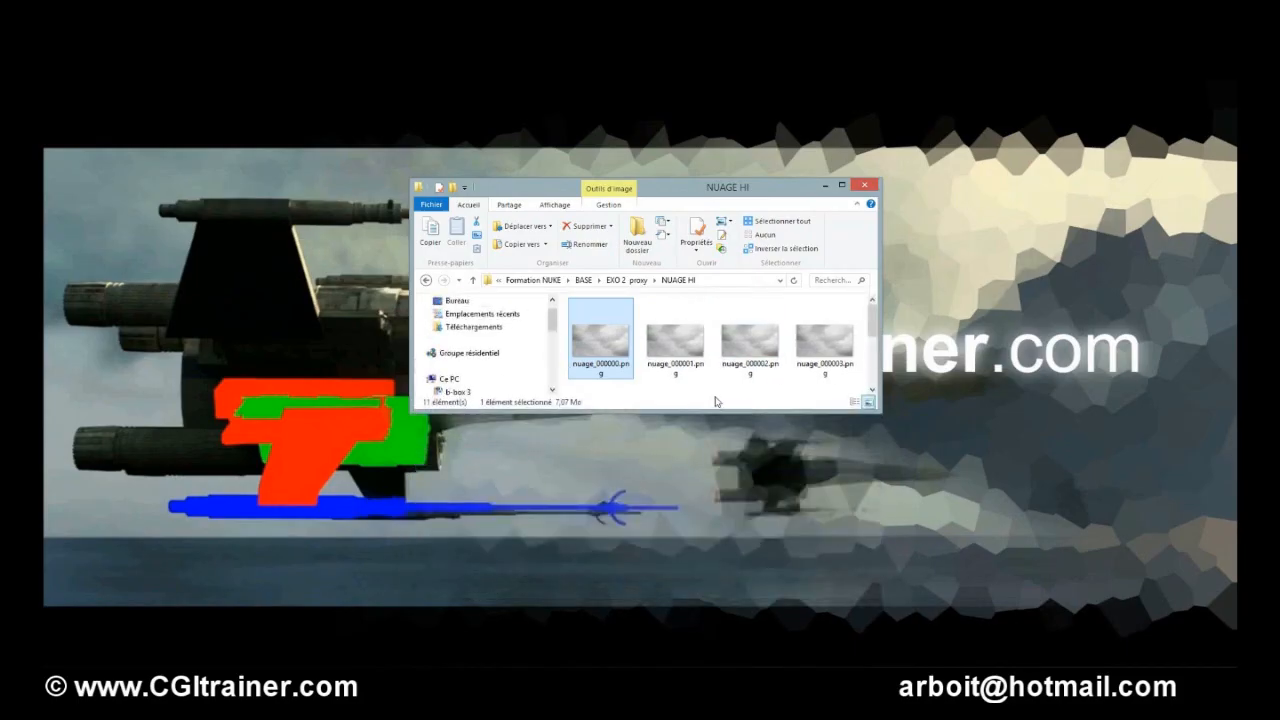
key(ctrl+a)
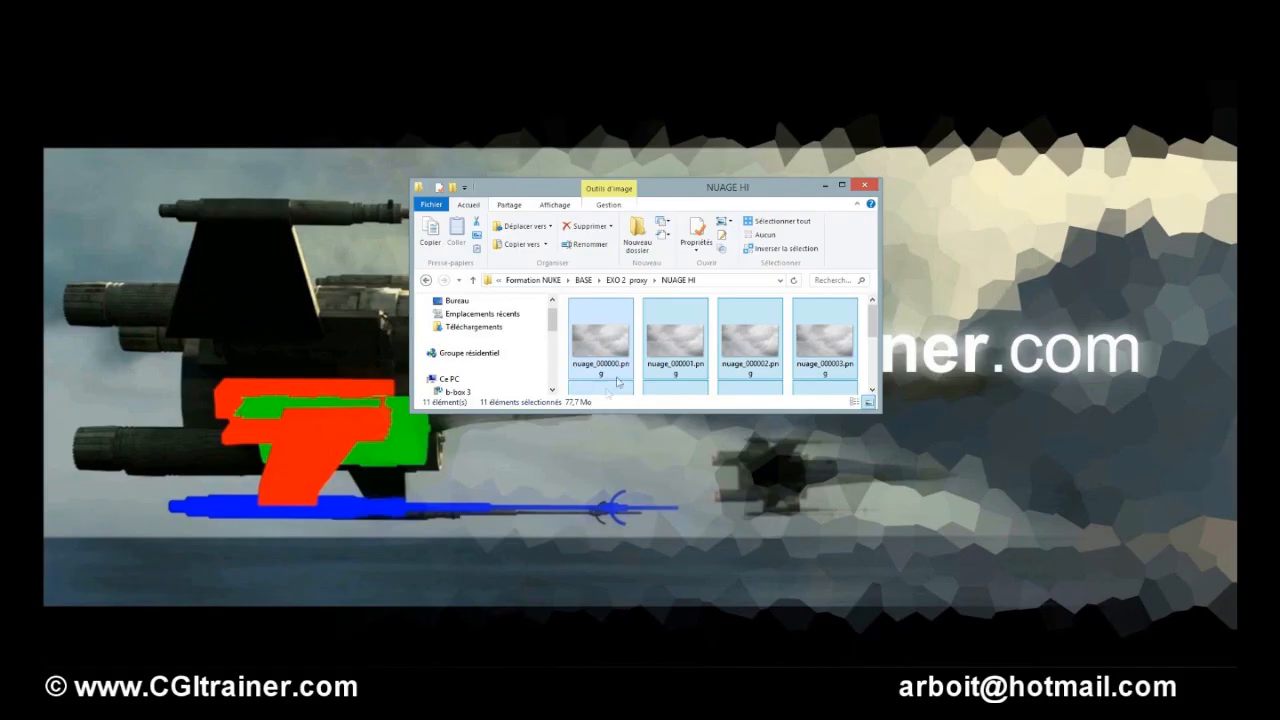
Open the PROXY folder and view PROXY_000000.jpeg in the photo viewer.
click(632, 281)
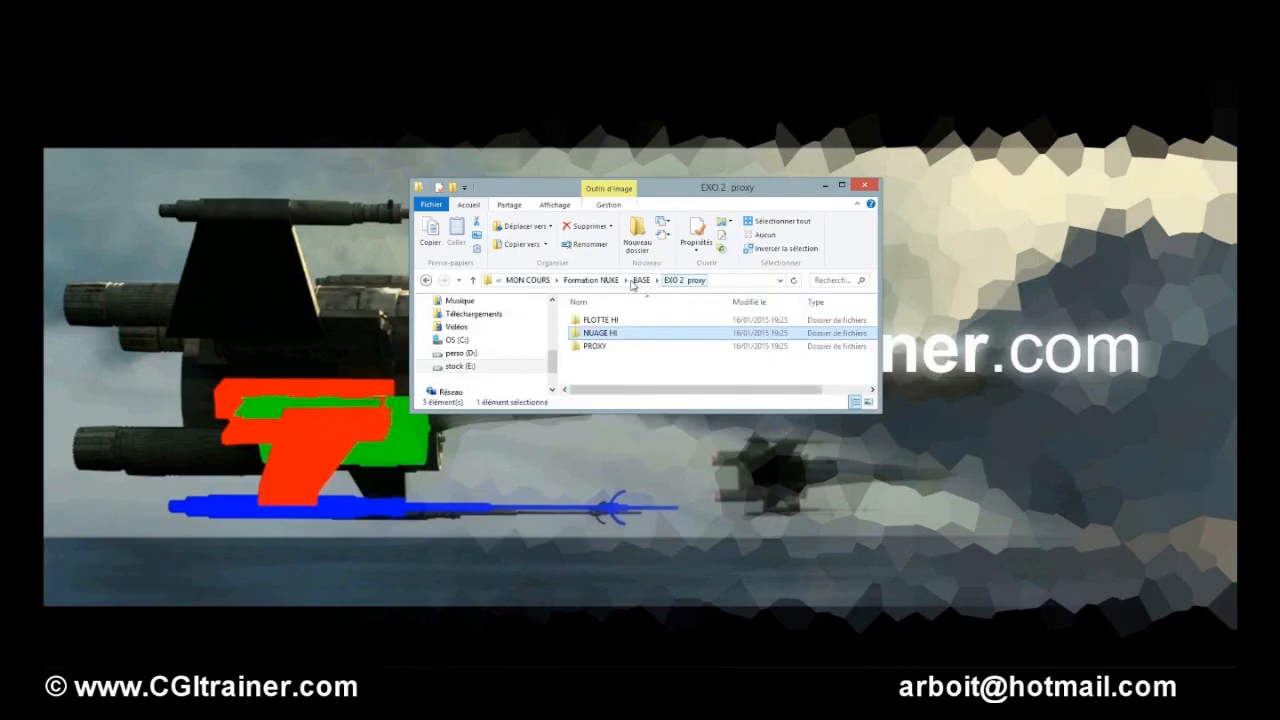
double_click(588, 334)
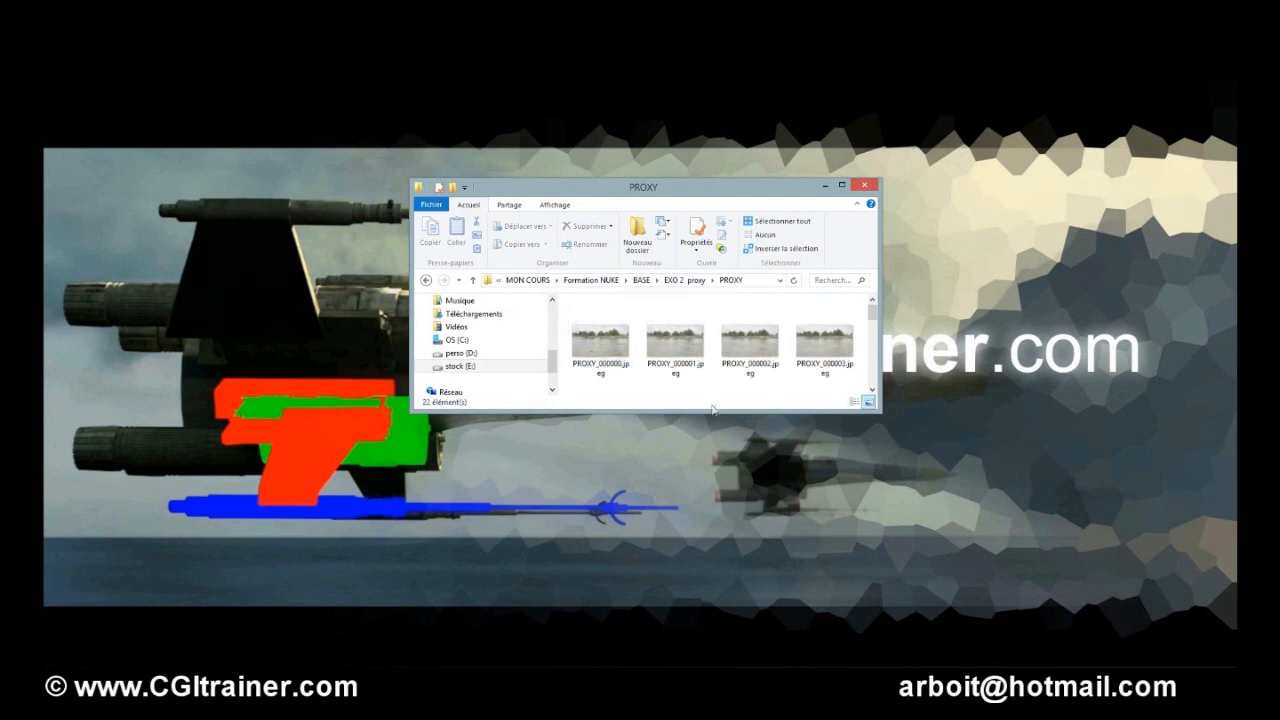
drag(708, 410, 708, 581)
click(615, 343)
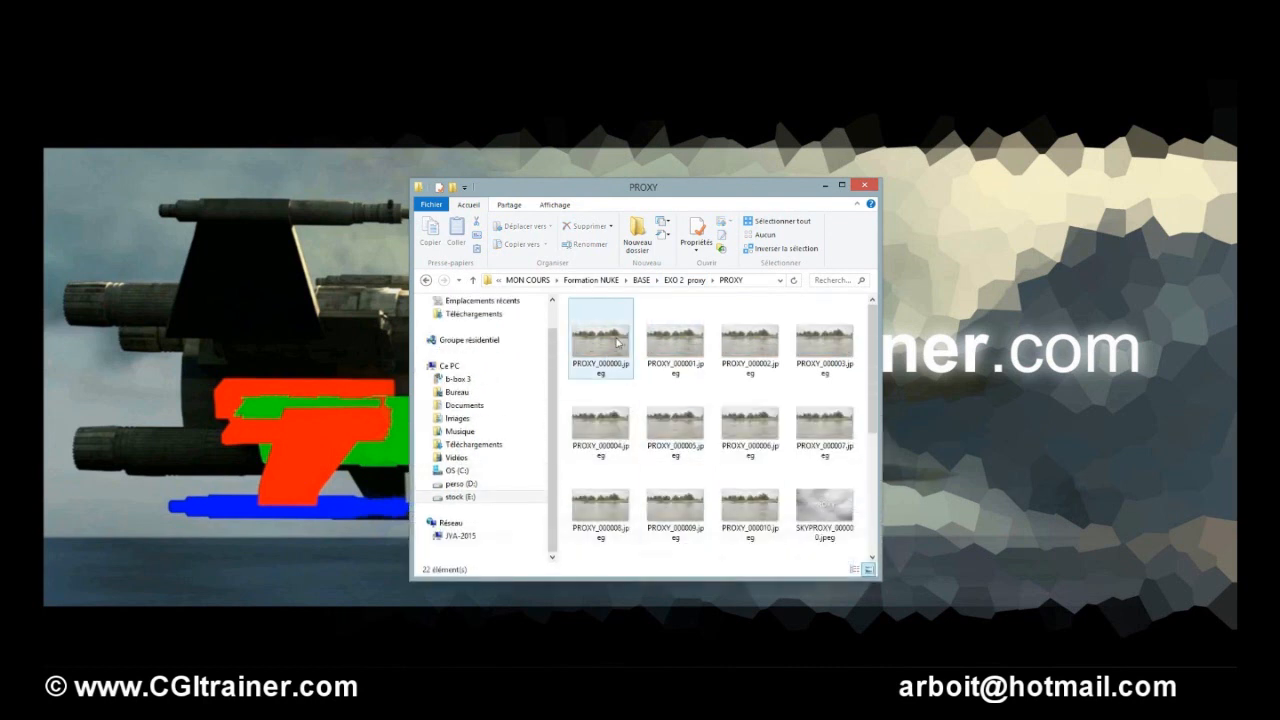
double_click(615, 343)
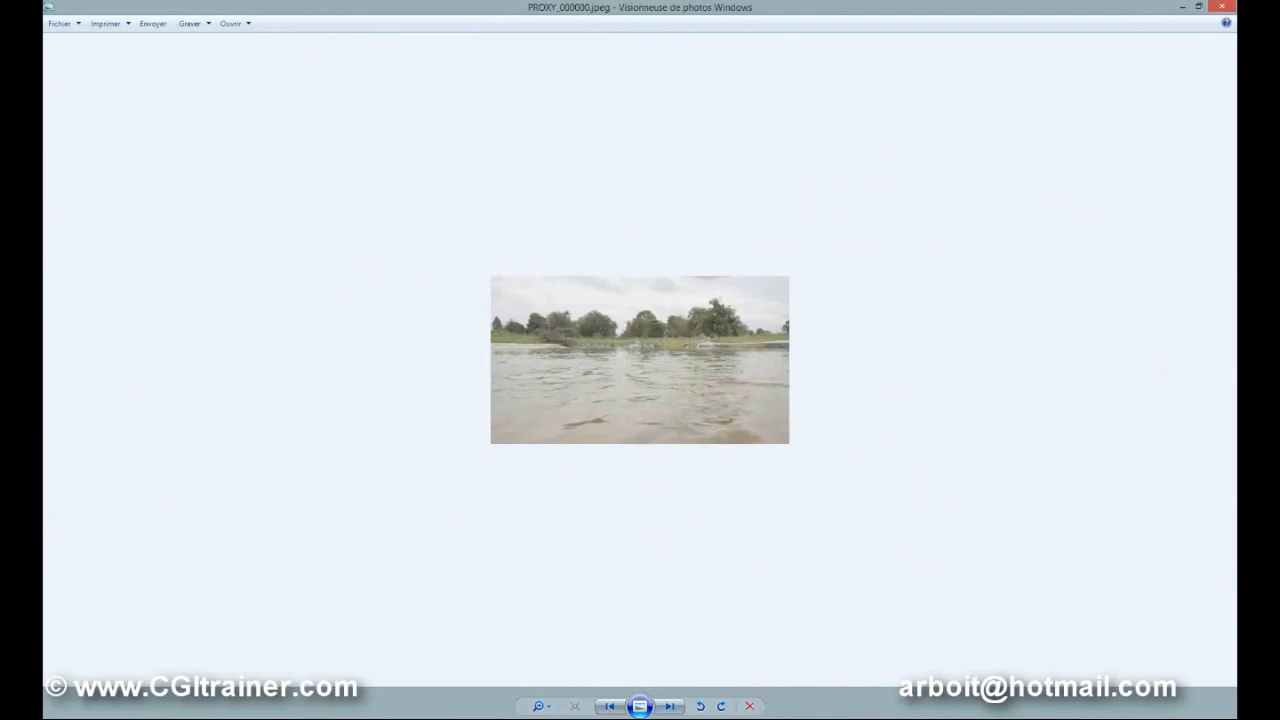
click(670, 706)
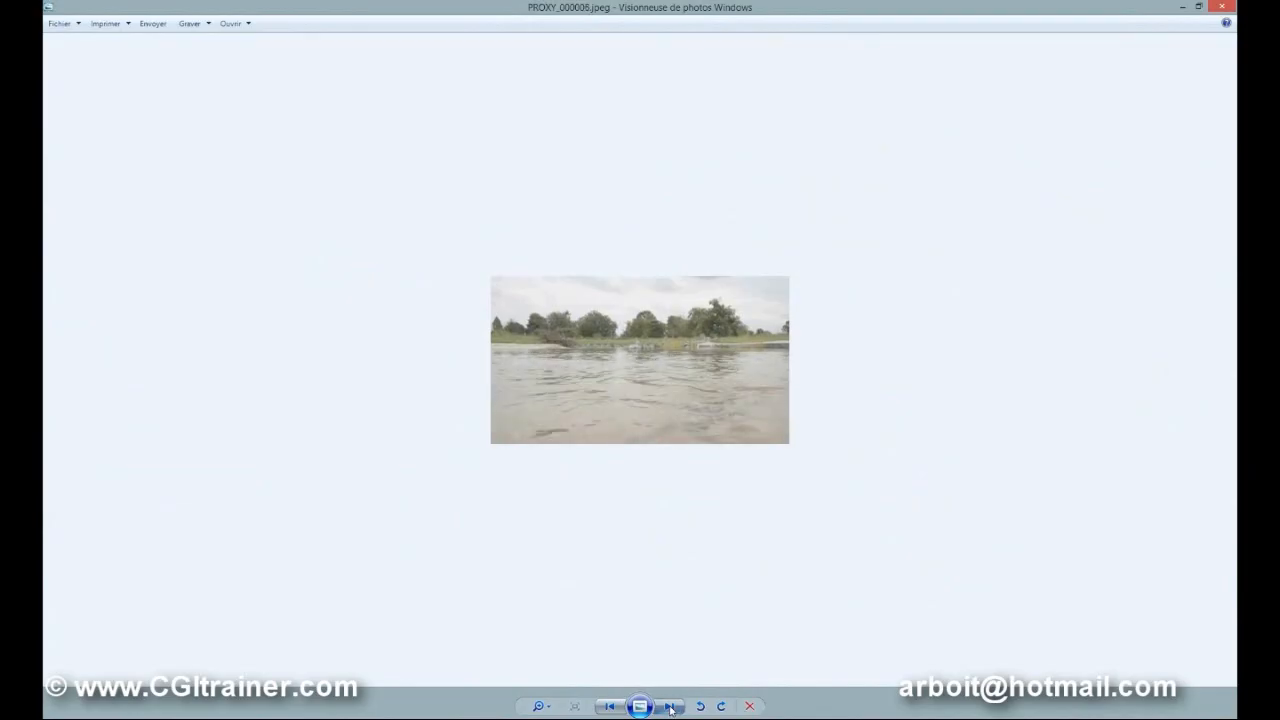
click(1231, 6)
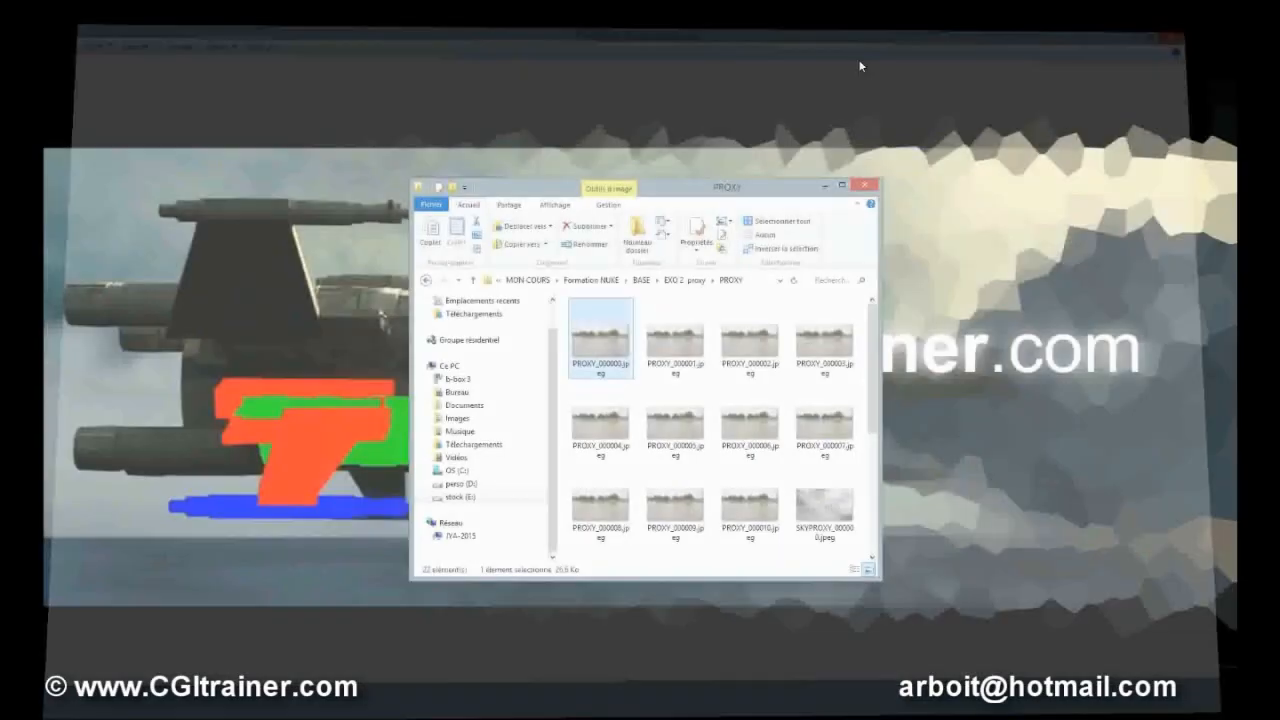
Compare the file sizes of individual PROXY and SKYPROXY jpegs and view SKYPROXY_000001.jpeg.
key(ctrl+a)
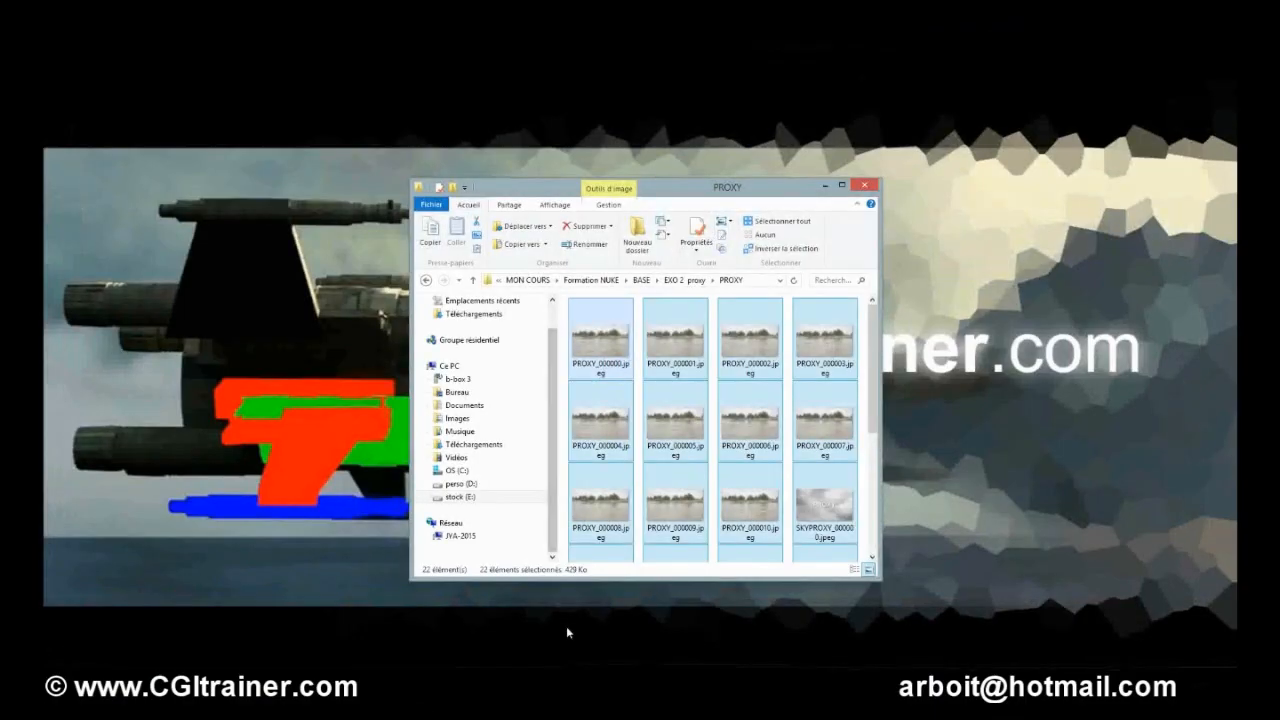
click(614, 556)
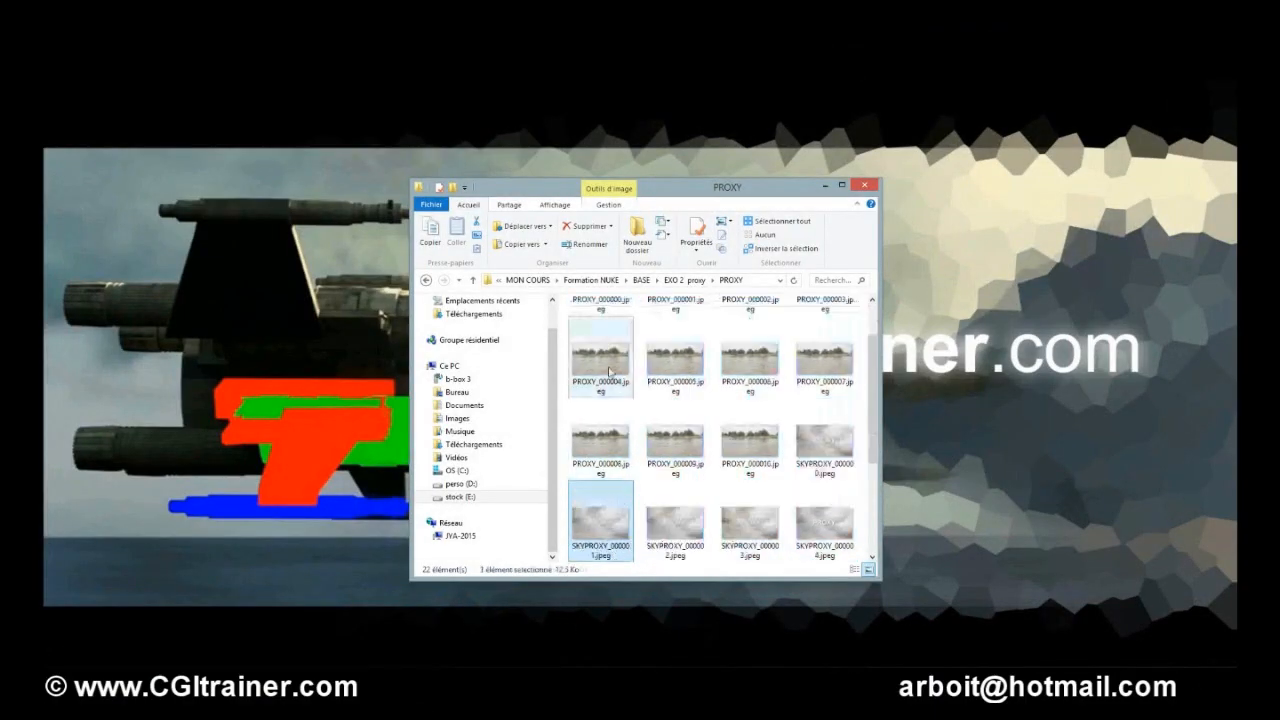
click(614, 356)
click(668, 435)
click(608, 370)
scroll(625, 370, up, 1)
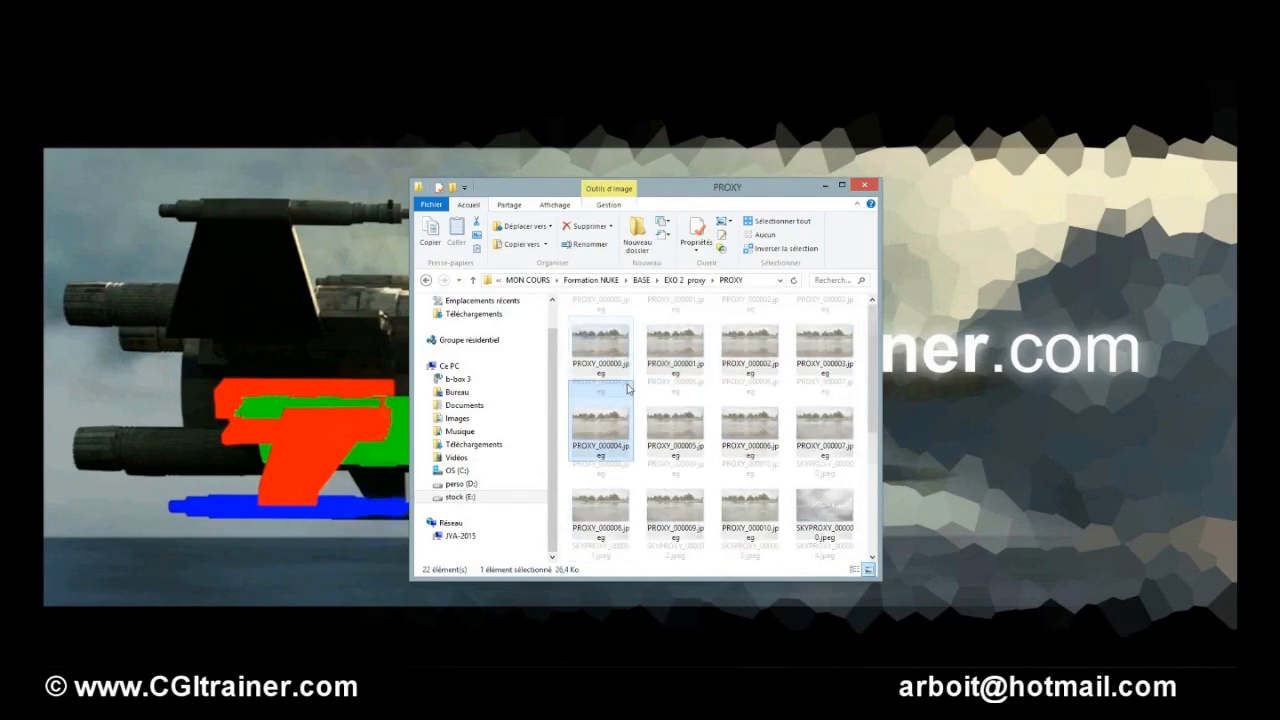
click(613, 343)
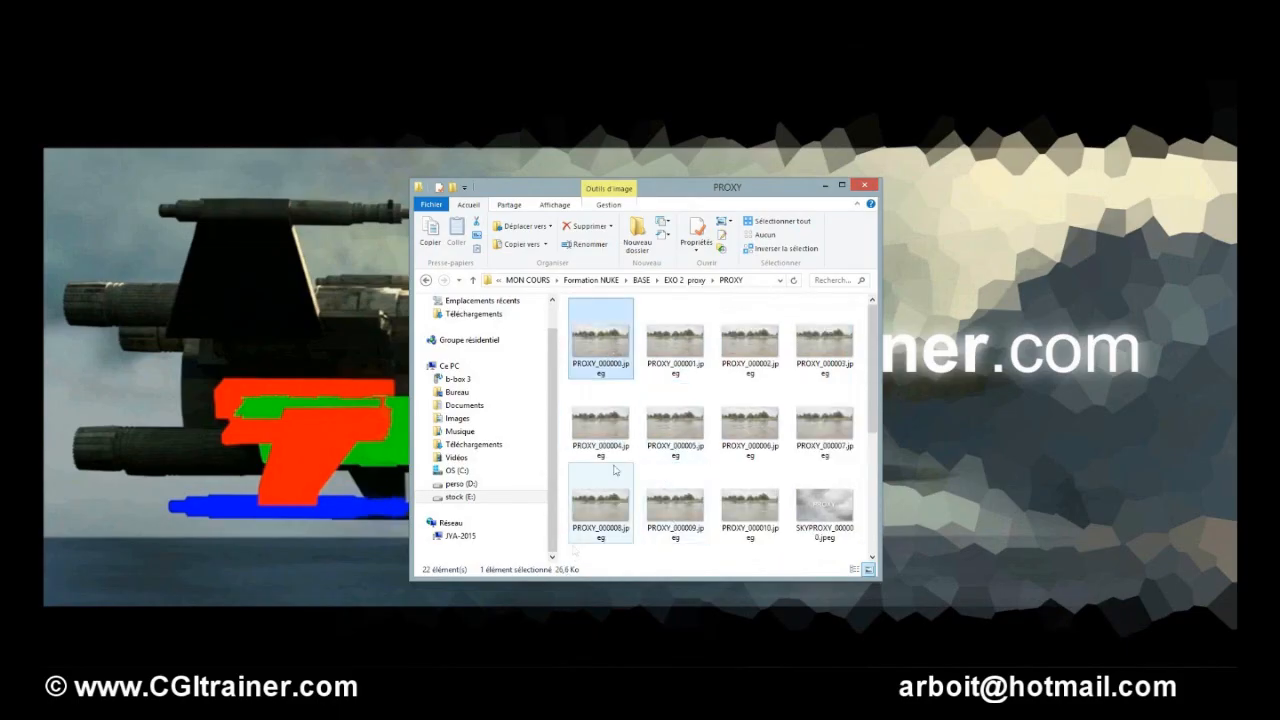
click(672, 350)
click(747, 362)
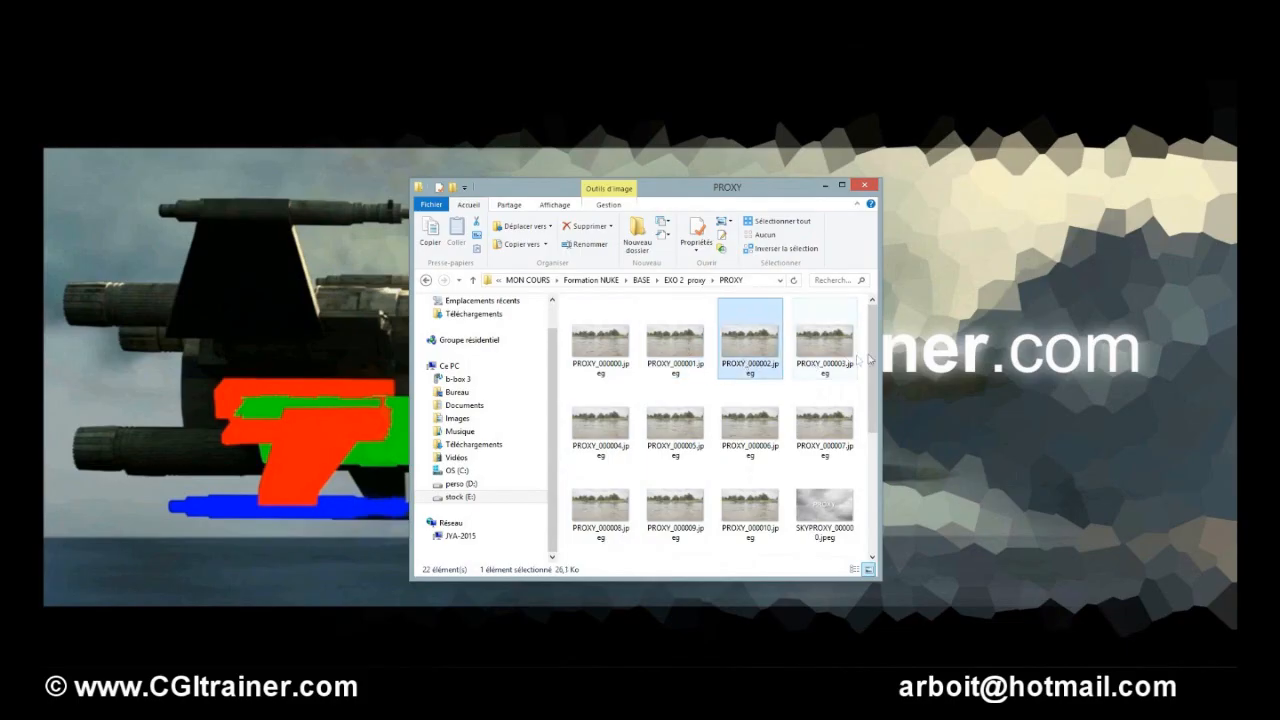
drag(868, 348, 868, 460)
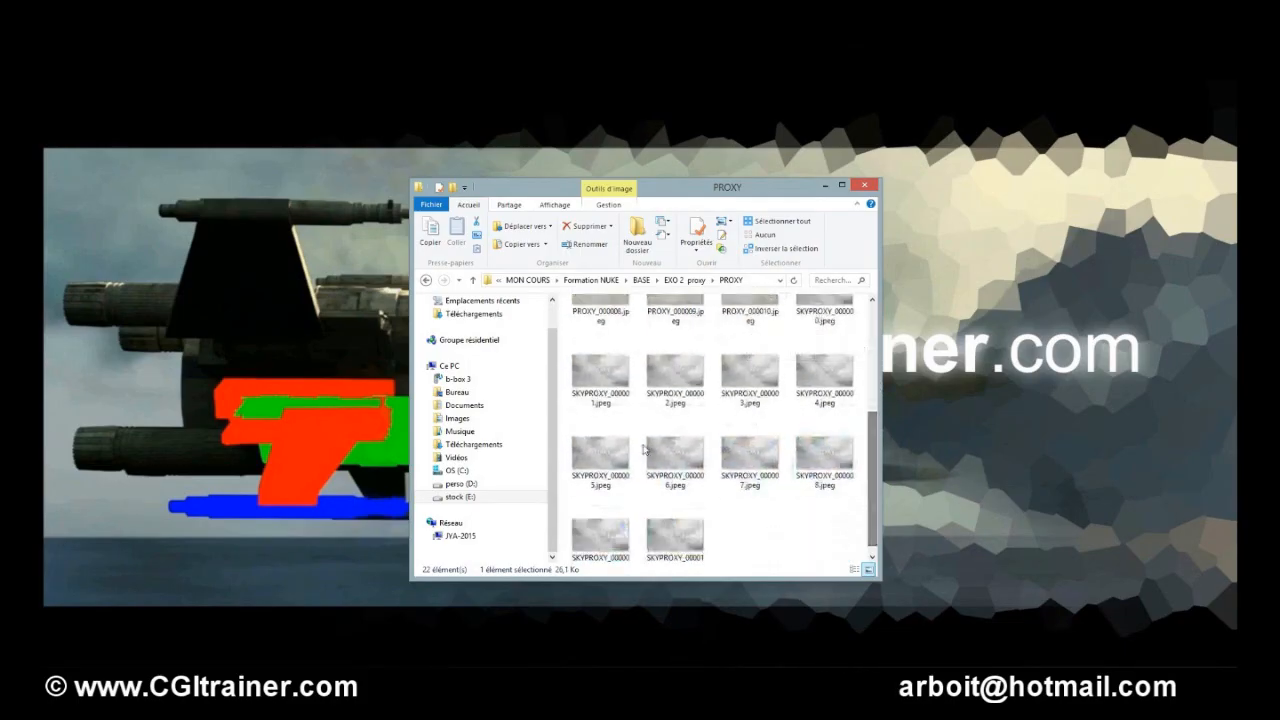
click(601, 462)
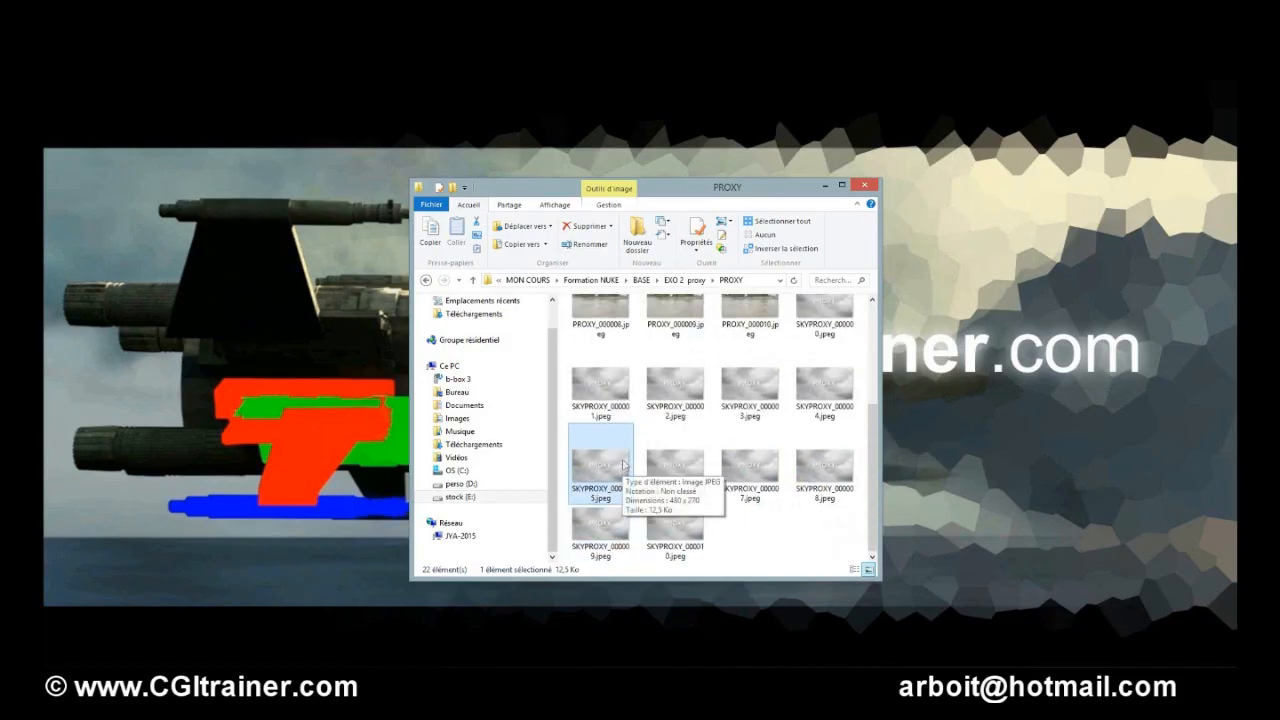
double_click(593, 382)
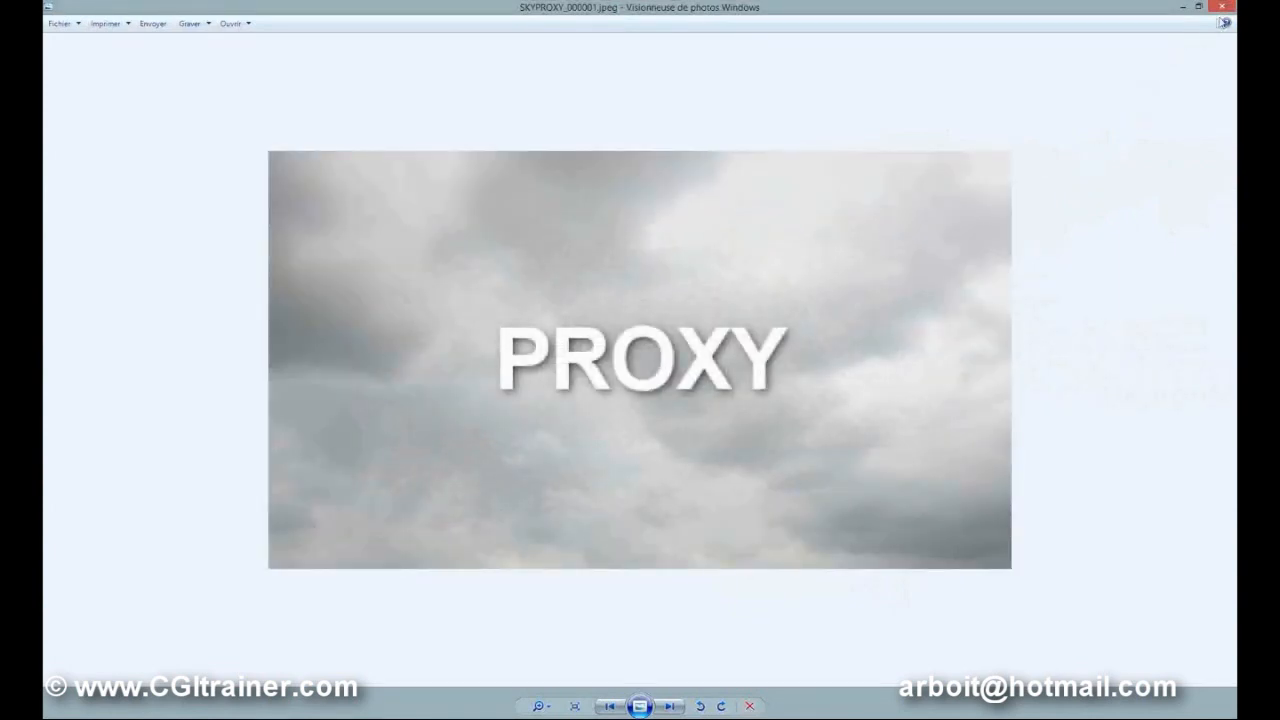
click(1223, 8)
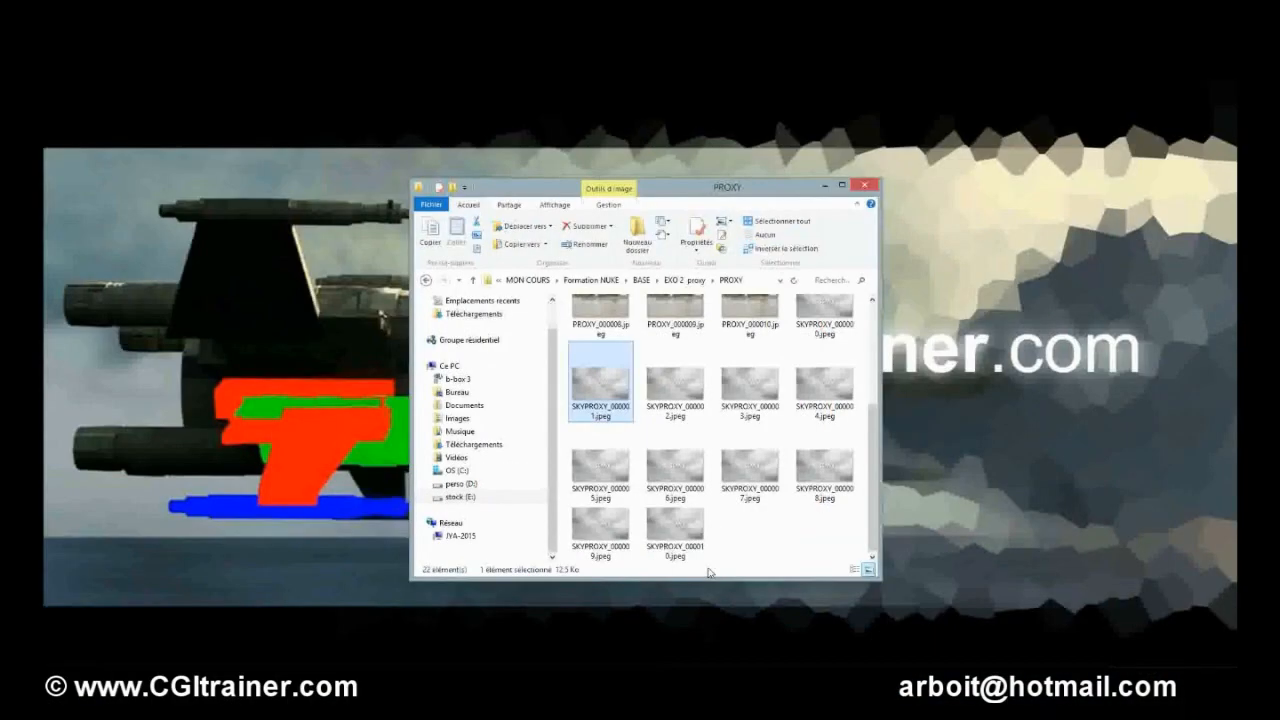
Browse back through the EXO 2 proxy folders, reopening FLOTTE HI and returning to the parent folder.
key(ctrl+a)
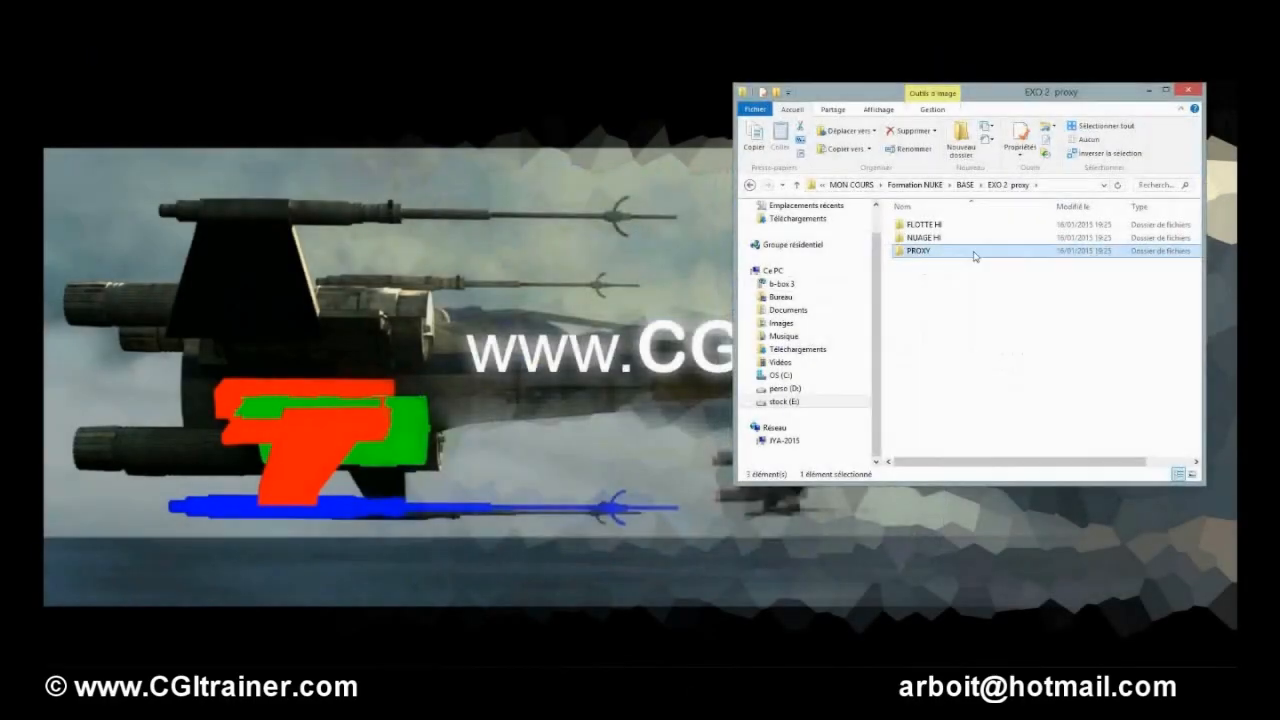
click(968, 290)
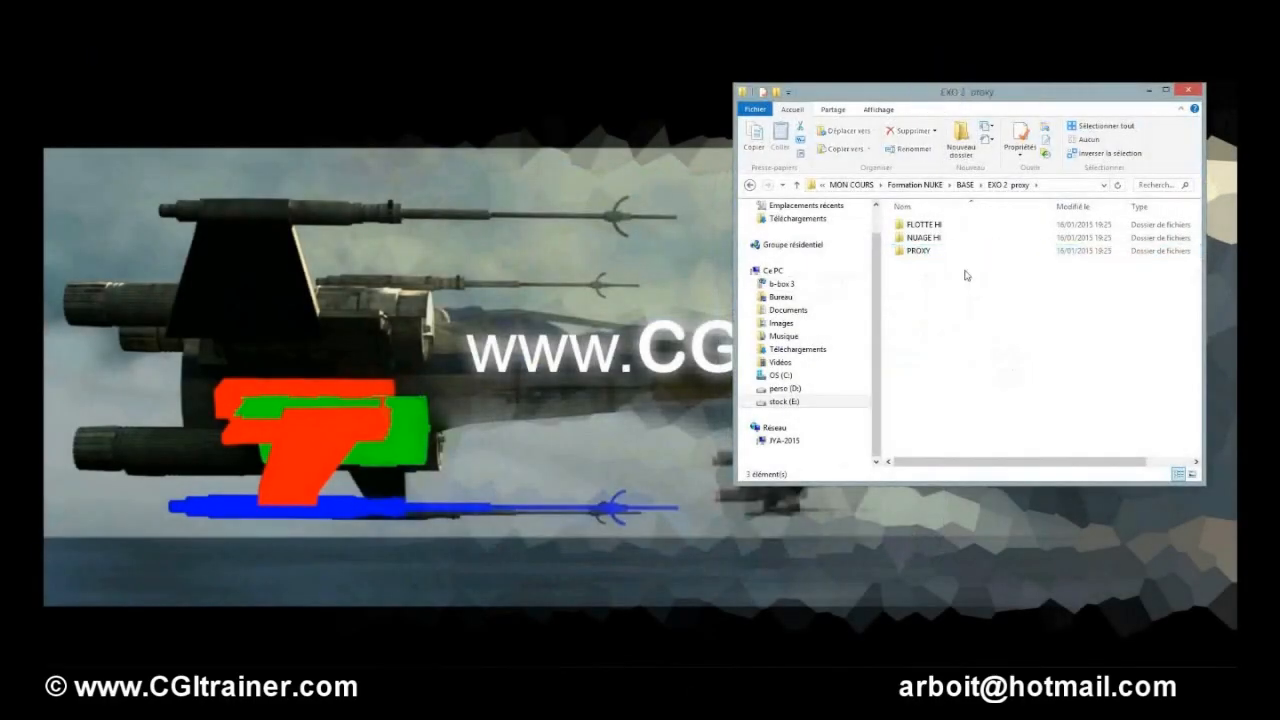
double_click(925, 226)
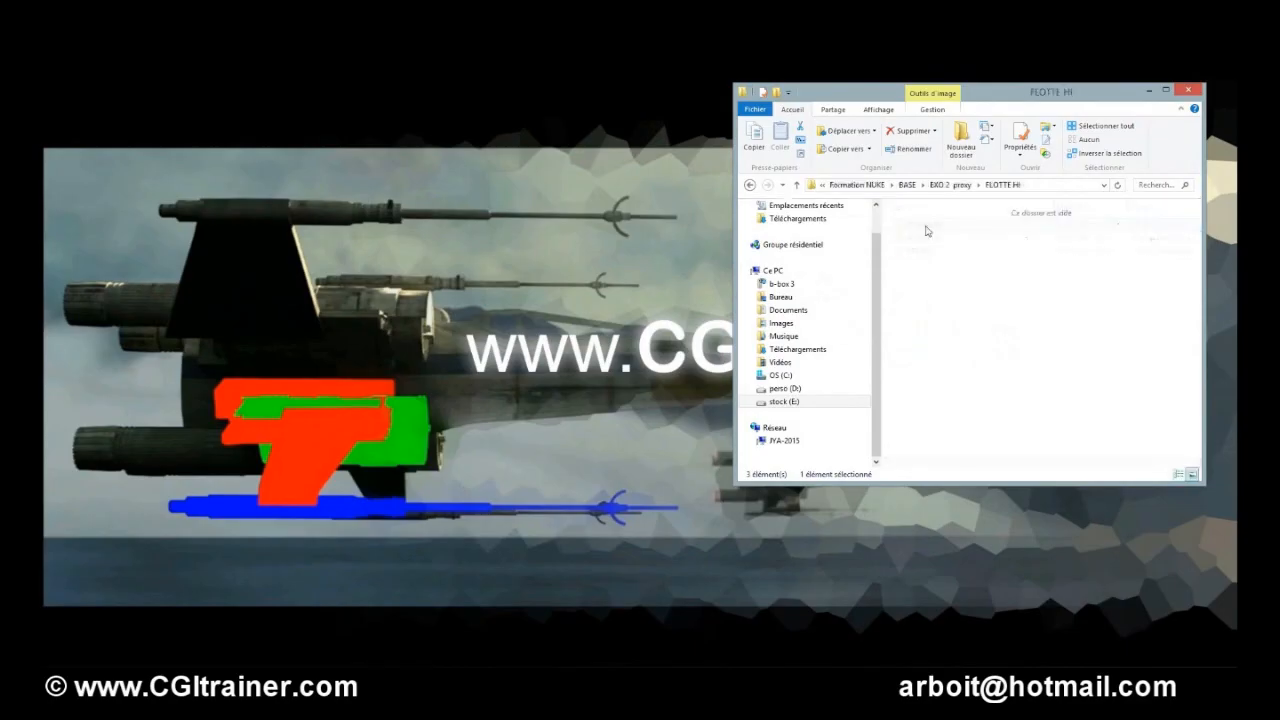
drag(1154, 381, 893, 202)
click(965, 187)
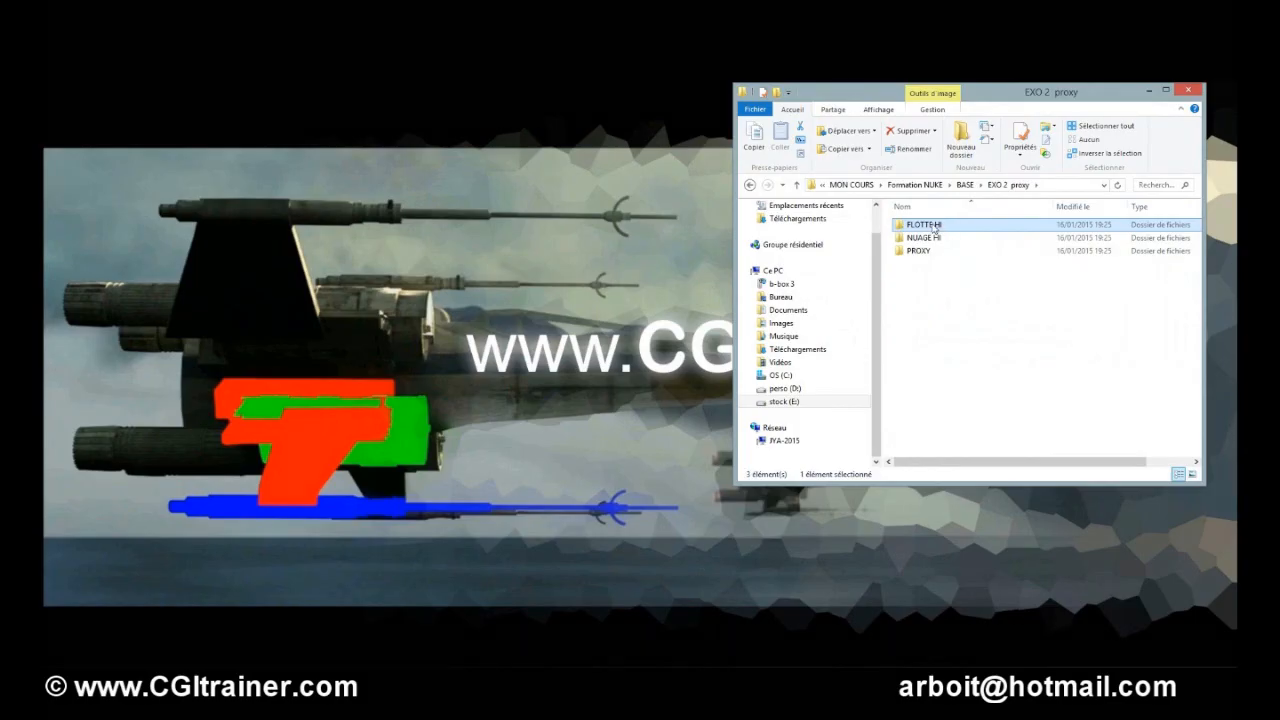
double_click(933, 227)
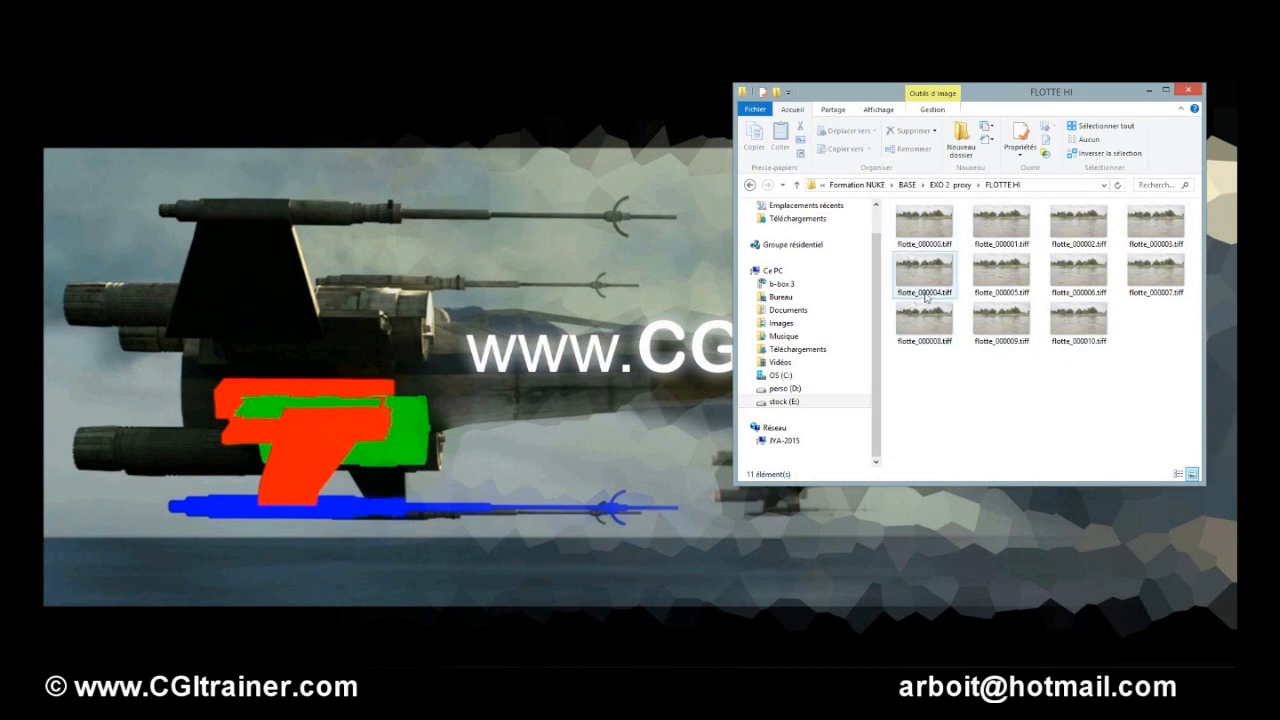
drag(945, 484, 952, 384)
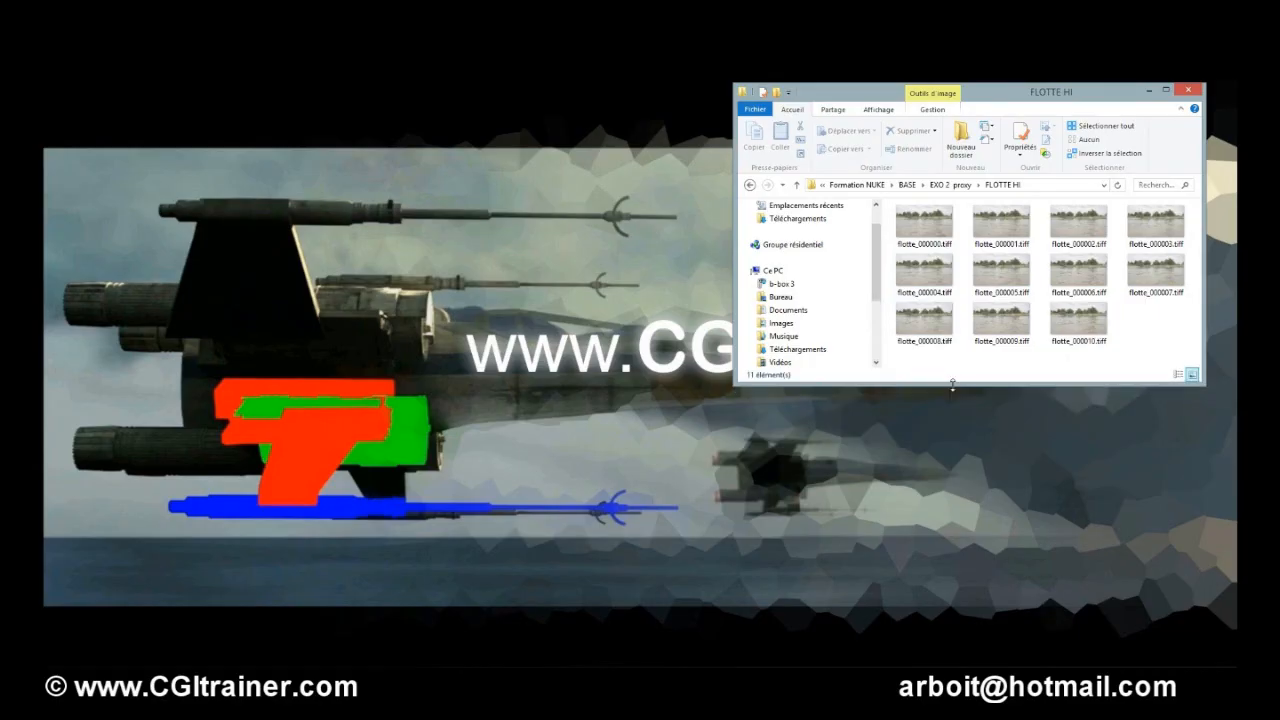
click(960, 185)
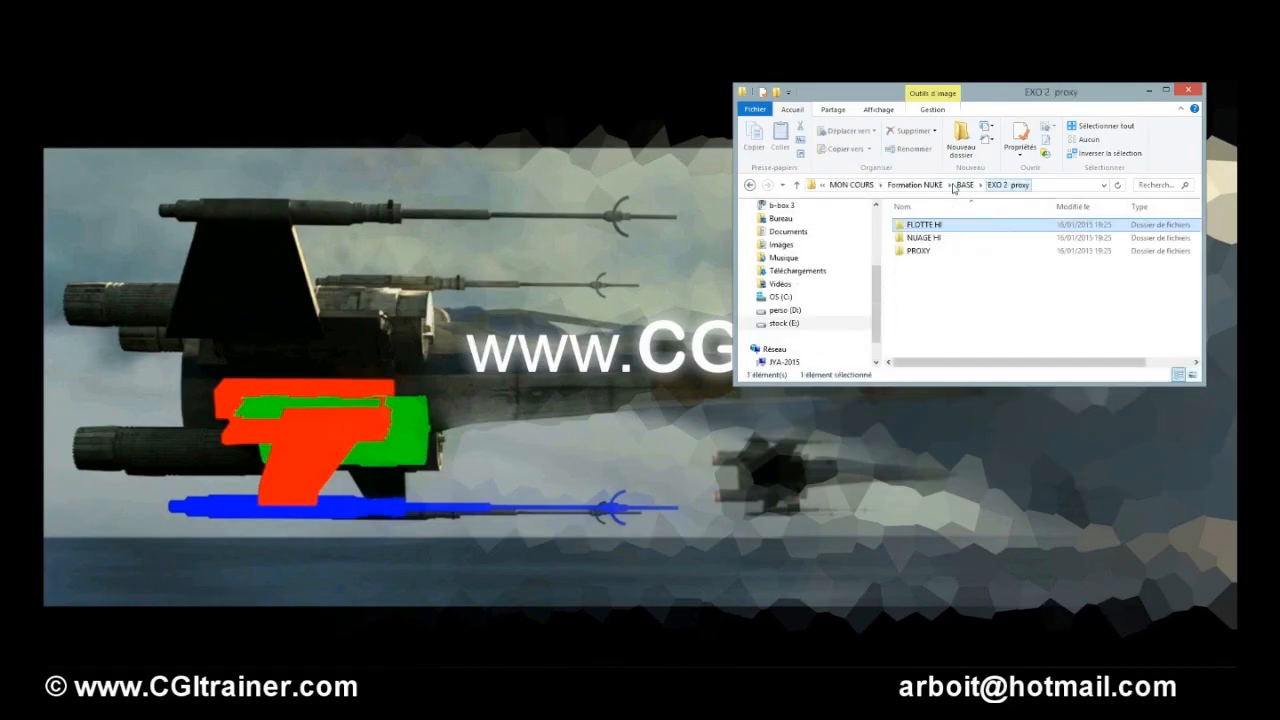
click(929, 238)
ctrl+click(929, 226)
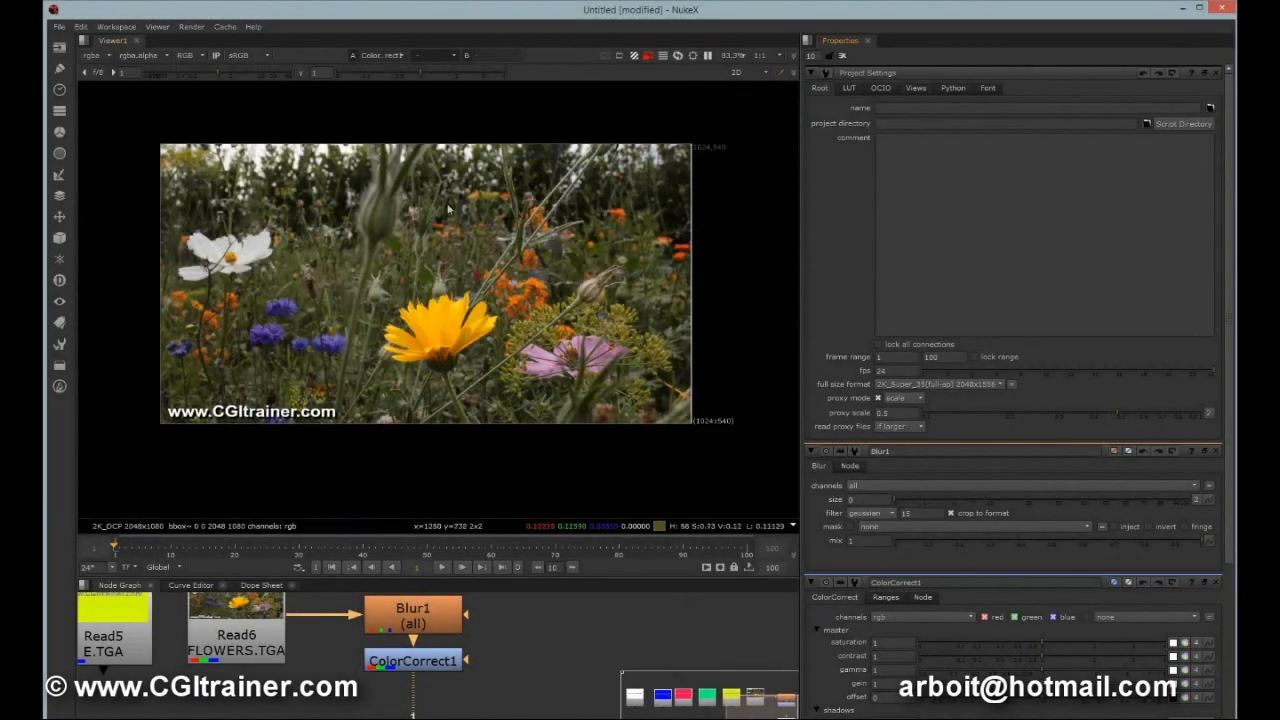
Clear the current Nuke comp to start from an empty script.
click(59, 26)
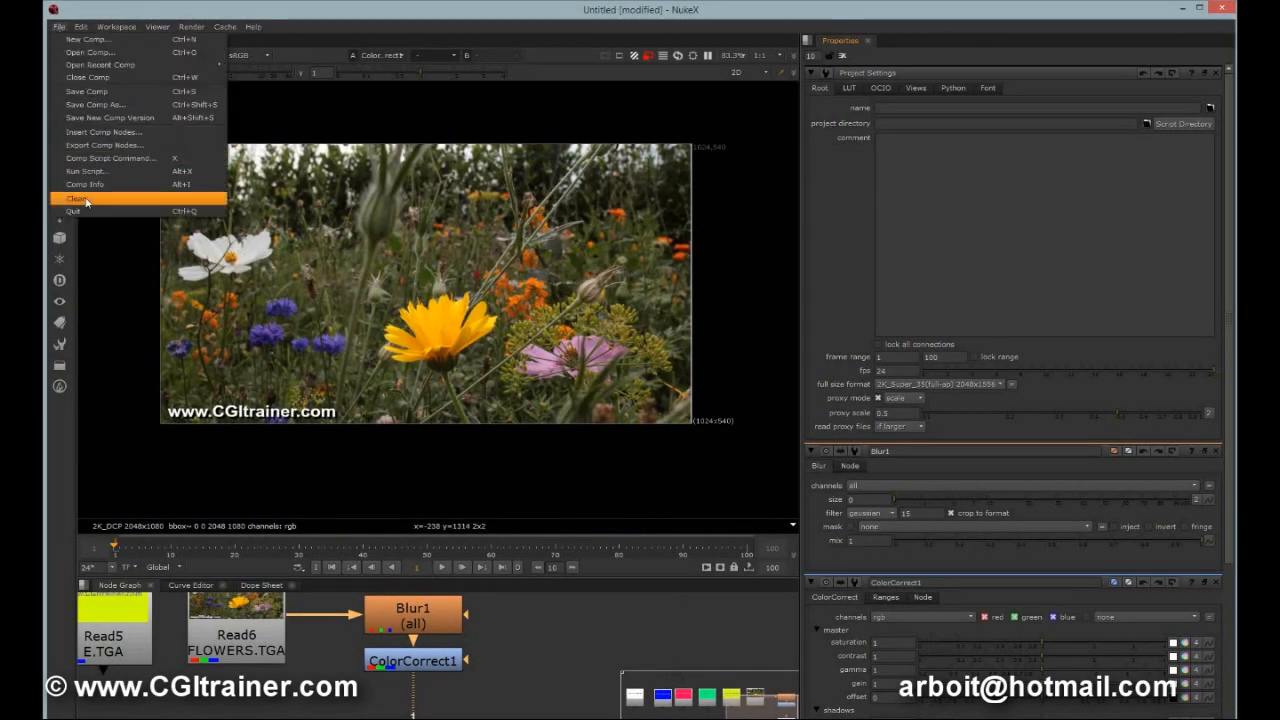
click(84, 197)
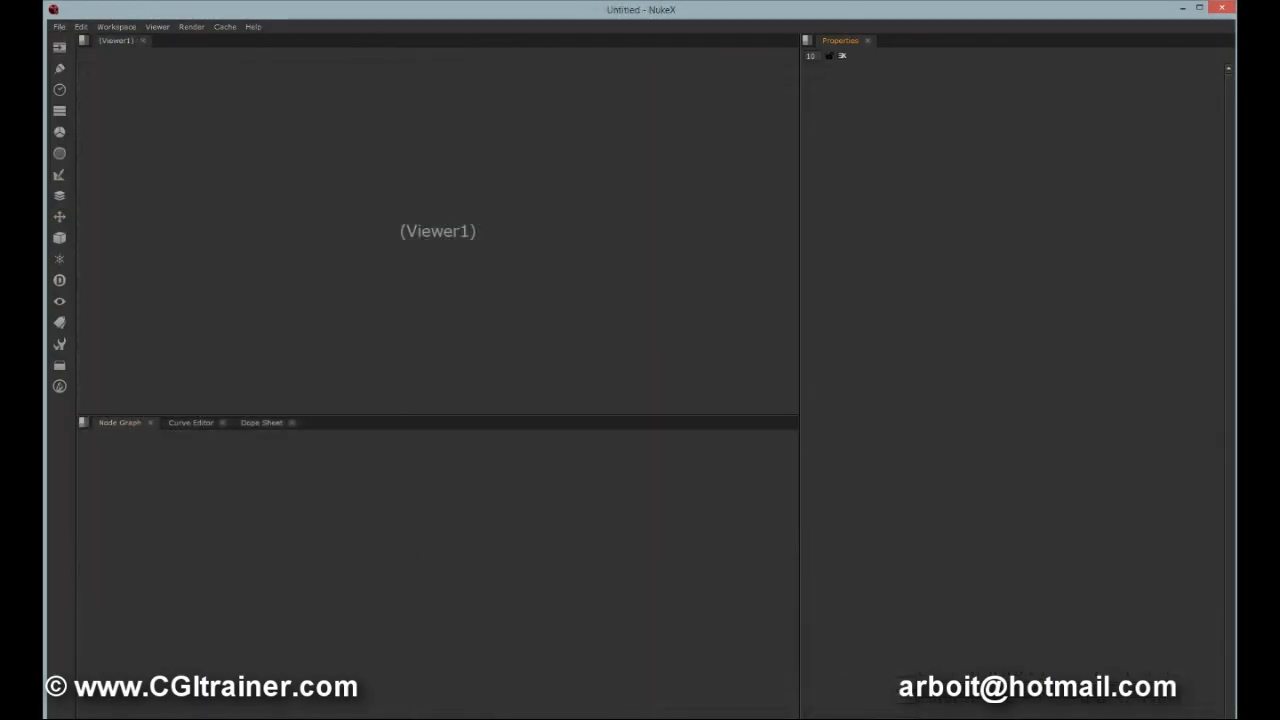
Import the FLOTTE HI and NUAGE HI image sequences into the Node Graph from the EXO 2 proxy folder.
mouse_move(517, 715)
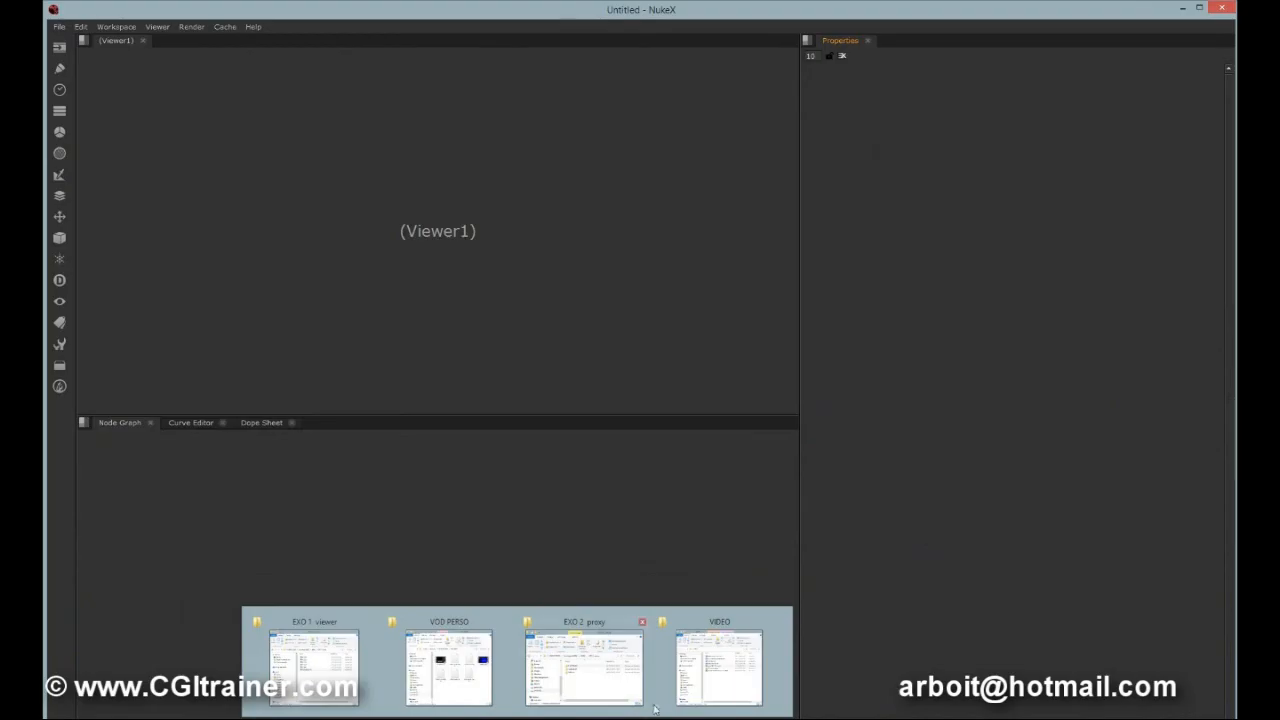
click(340, 680)
click(945, 183)
double_click(915, 236)
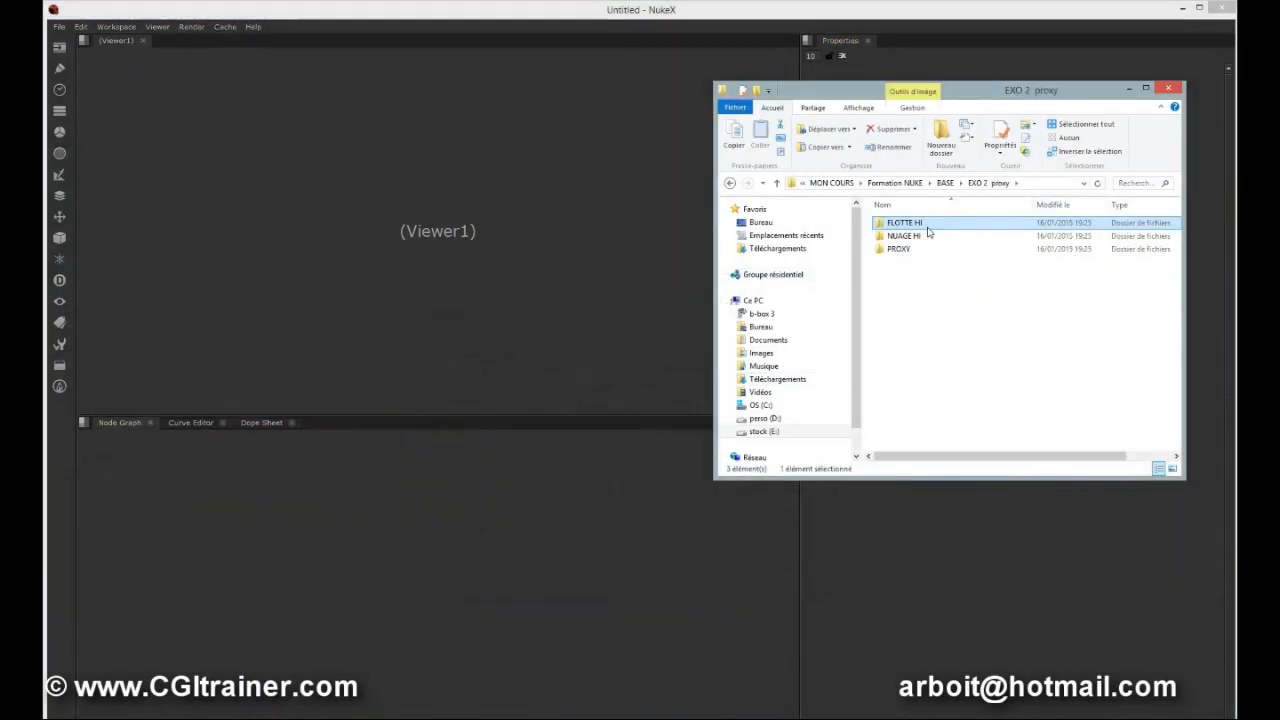
ctrl+click(915, 236)
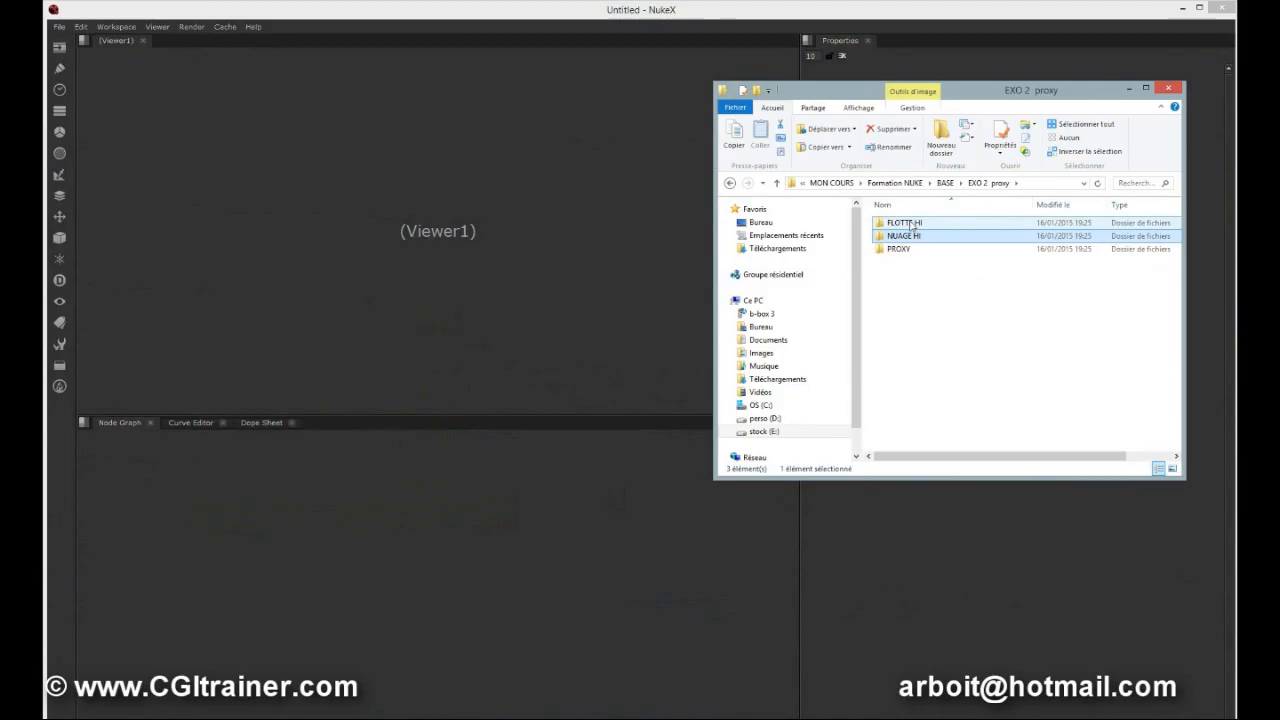
drag(910, 232, 505, 493)
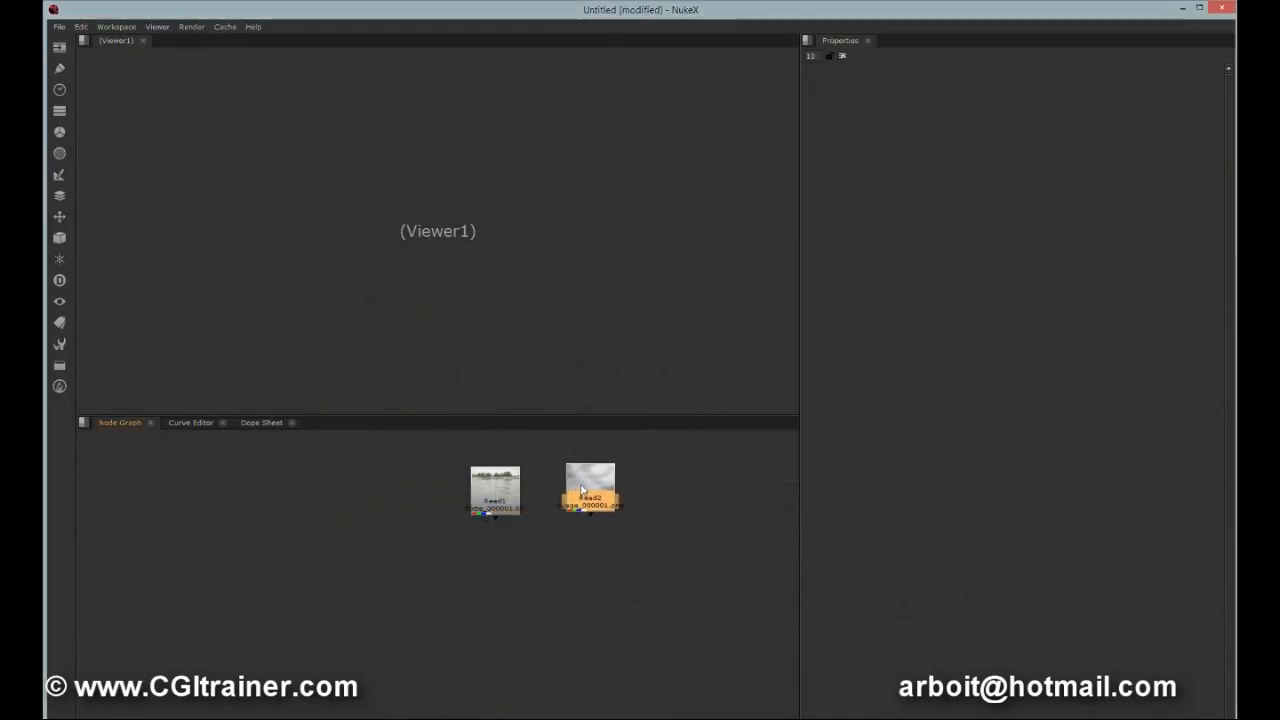
View the cloud Read node, then reconnect the Viewer to the river Read node.
key(1)
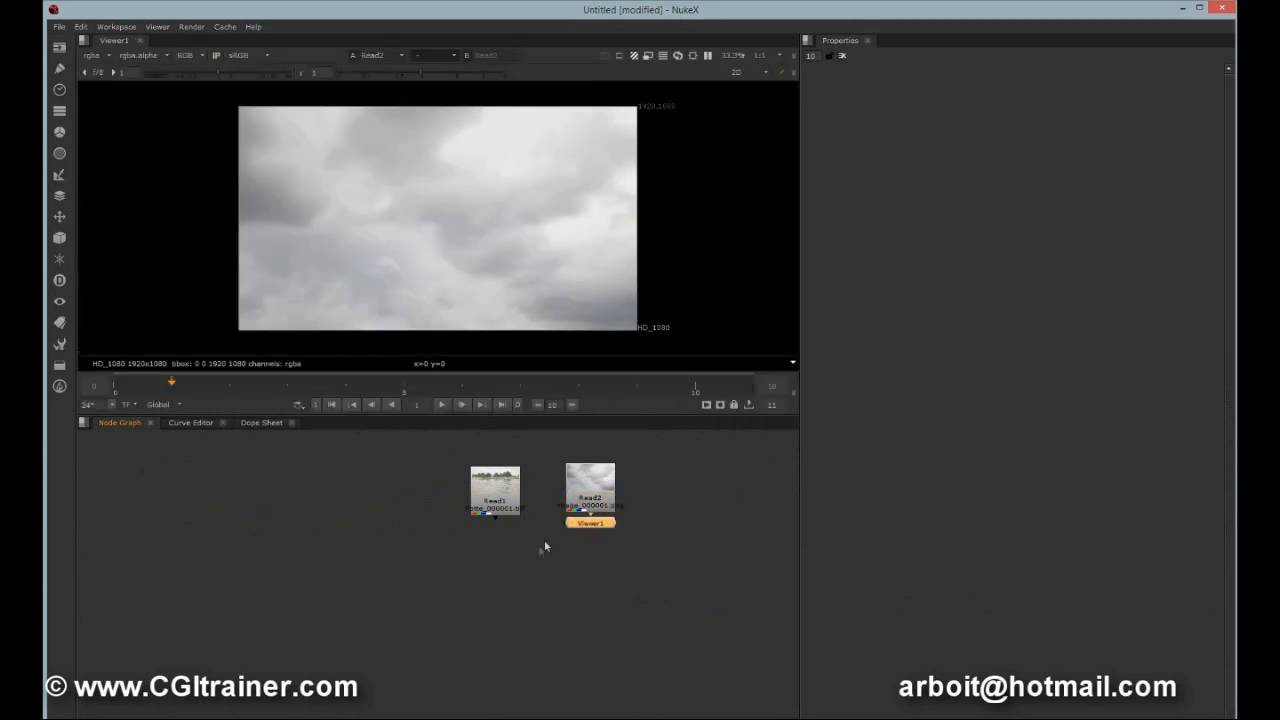
drag(590, 526, 580, 562)
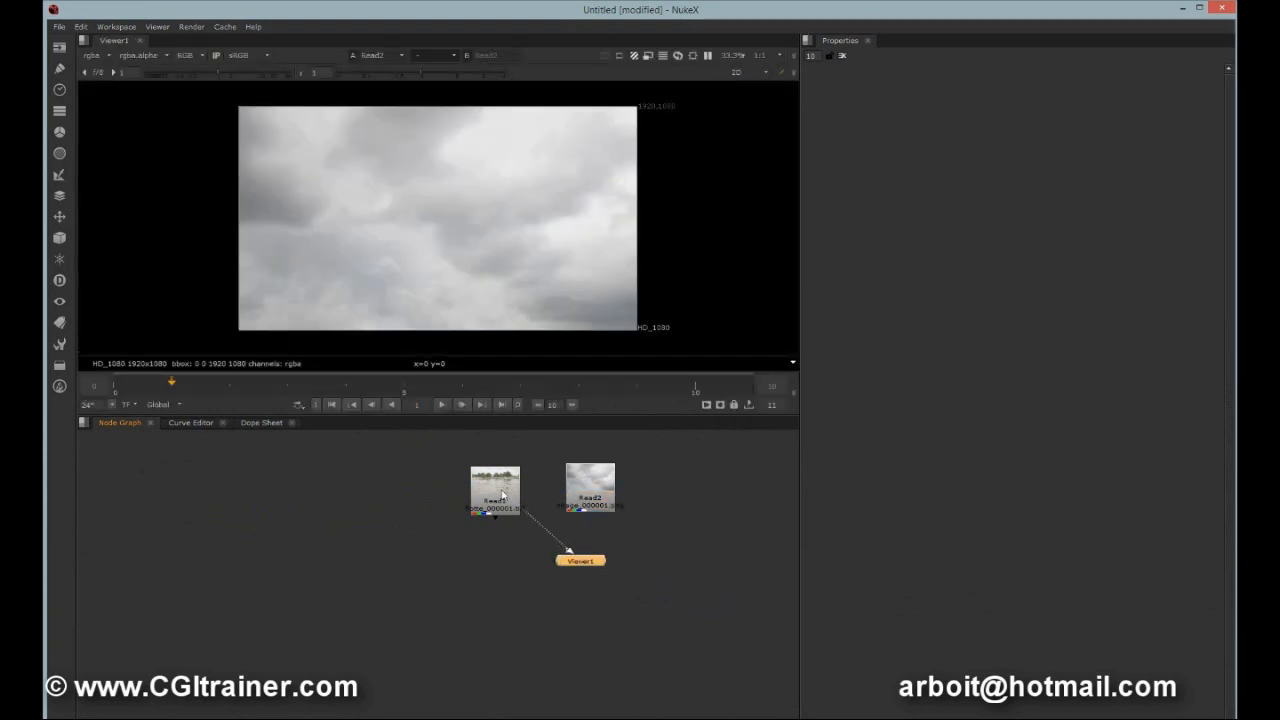
drag(503, 495, 503, 495)
drag(585, 566, 497, 545)
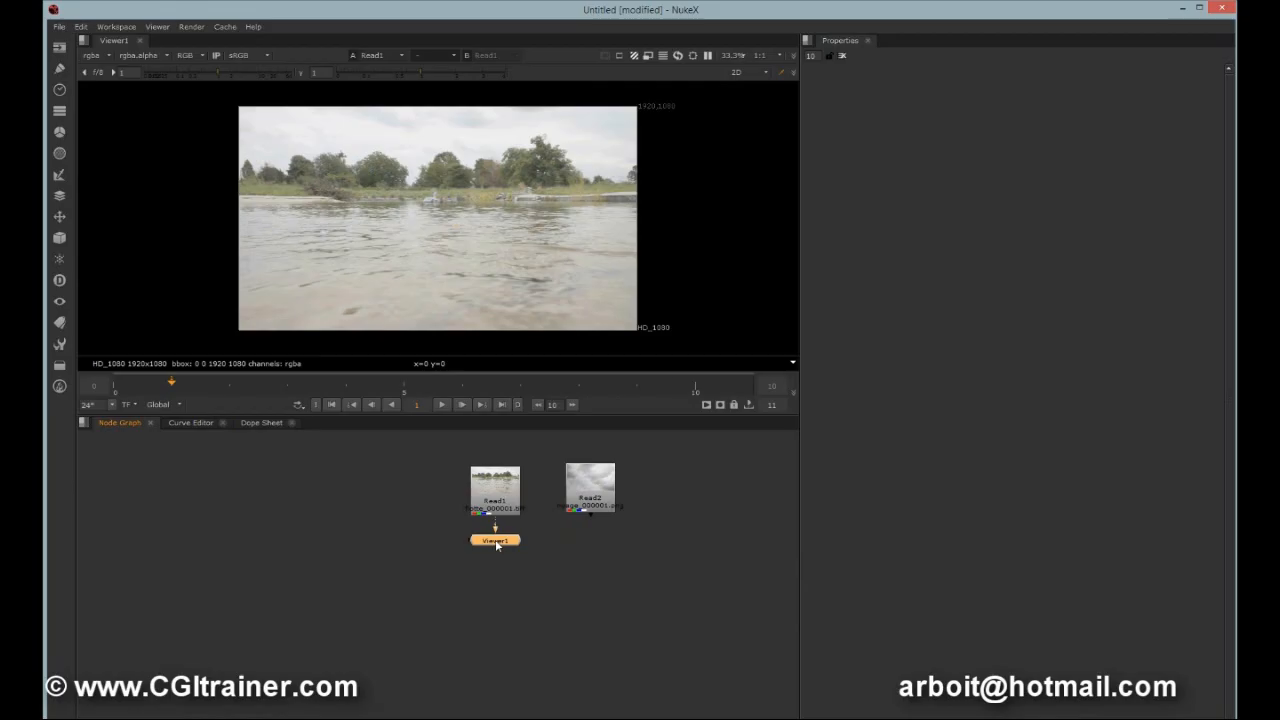
Play the river sequence in the Viewer.
click(443, 405)
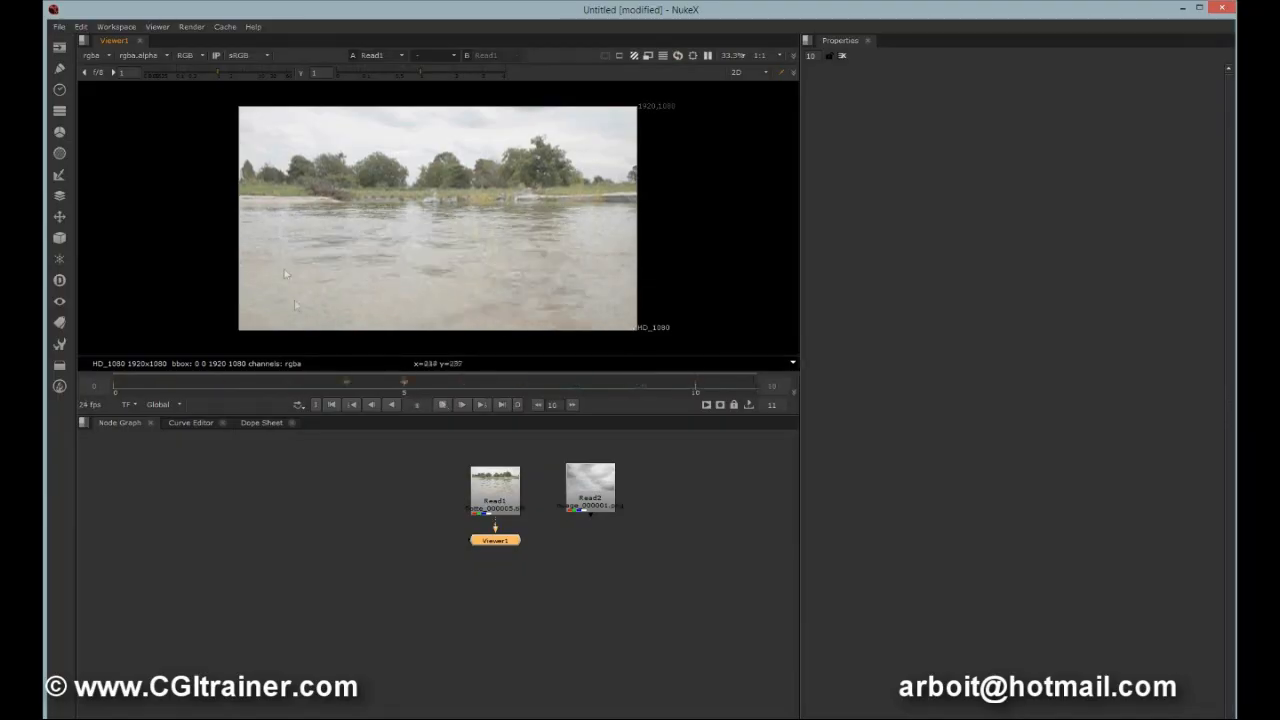
click(224, 27)
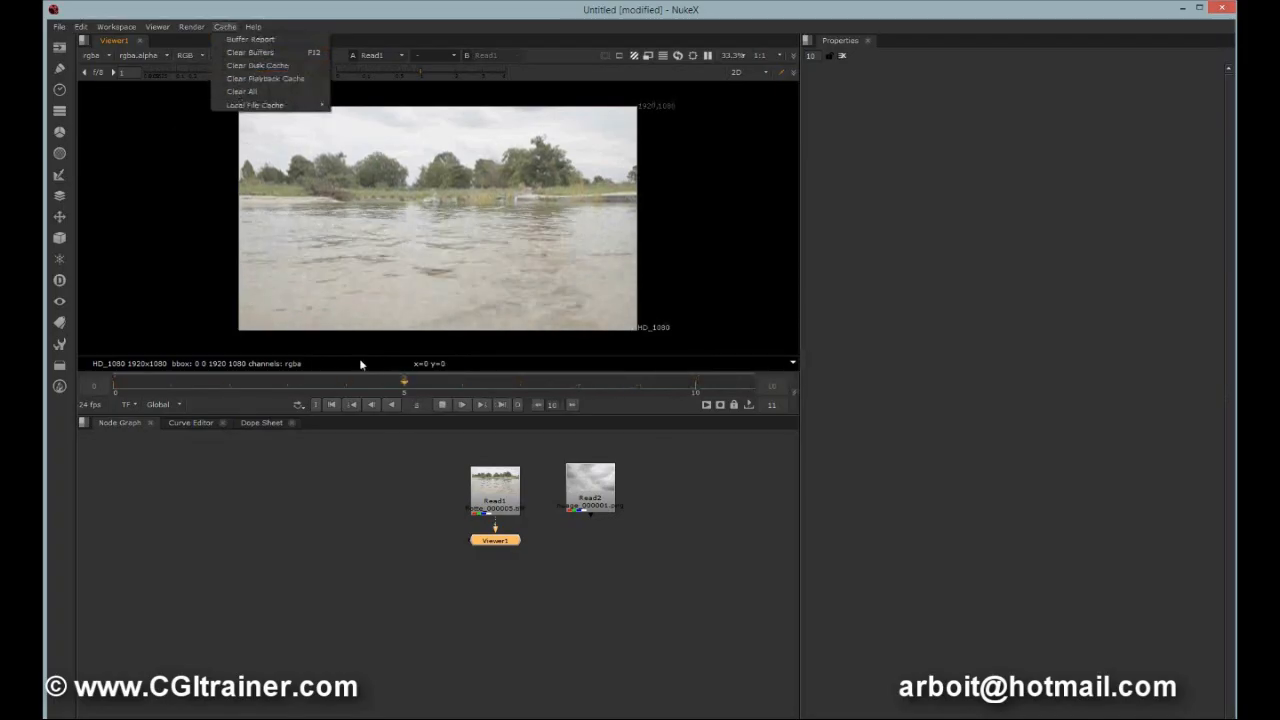
drag(490, 495, 482, 488)
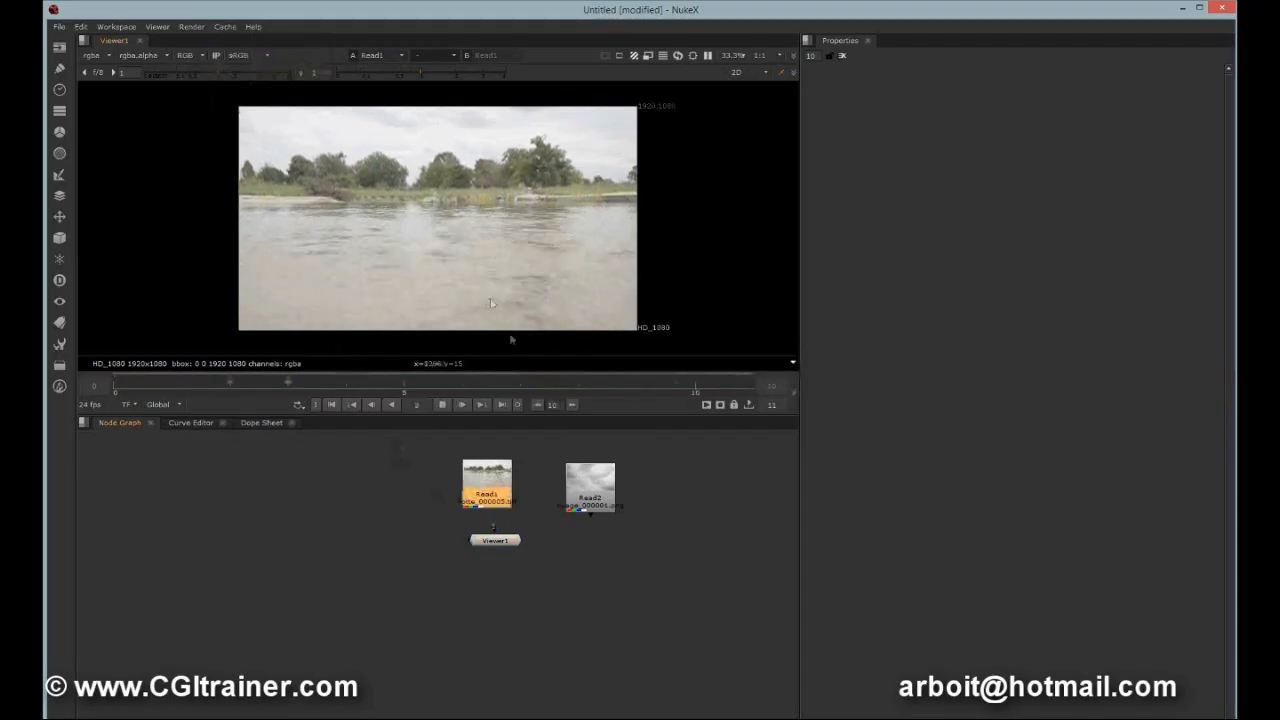
Switch the Viewer to the cloud Read node, scrub its frames and move both Read nodes left.
drag(495, 540, 590, 490)
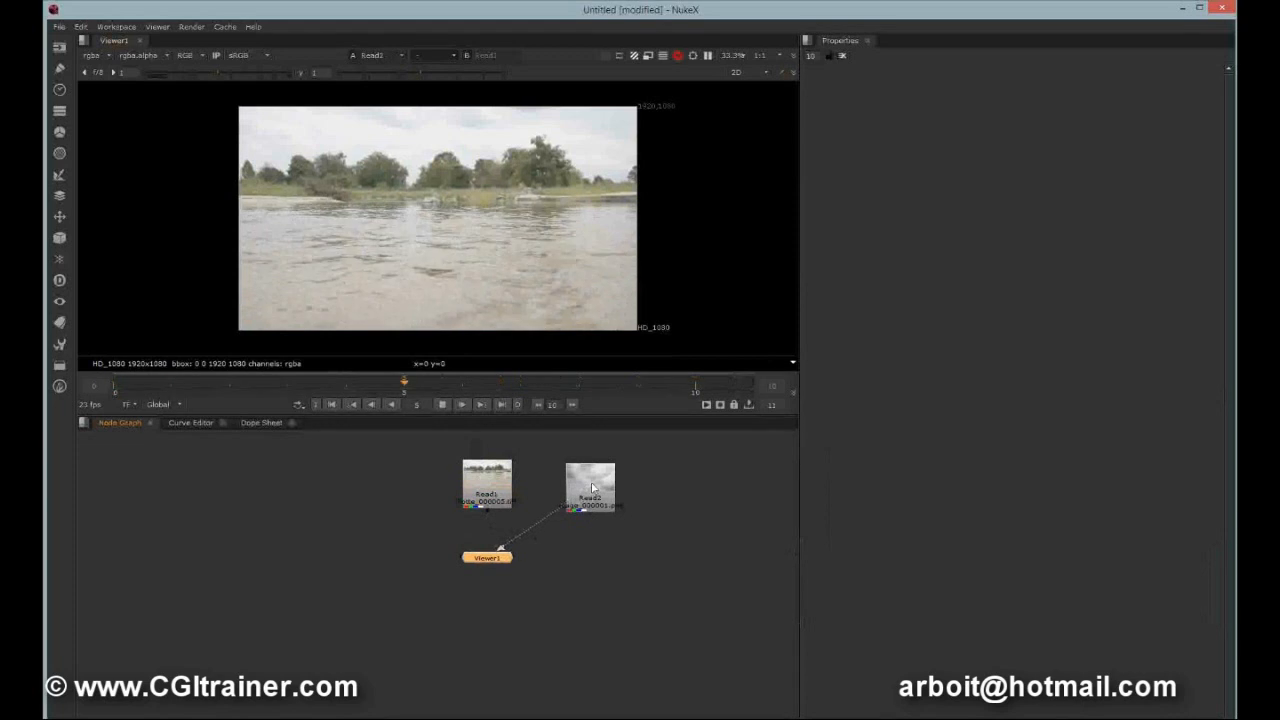
drag(491, 384, 574, 386)
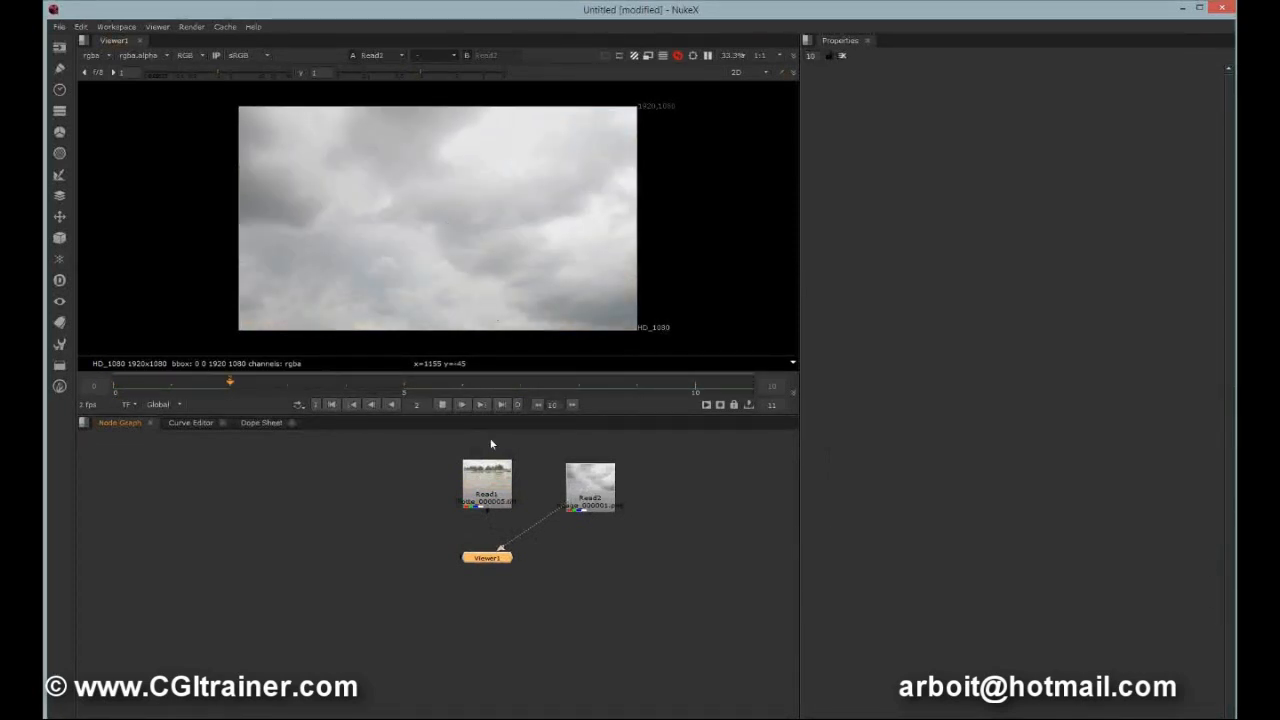
drag(494, 500, 449, 500)
drag(566, 494, 530, 492)
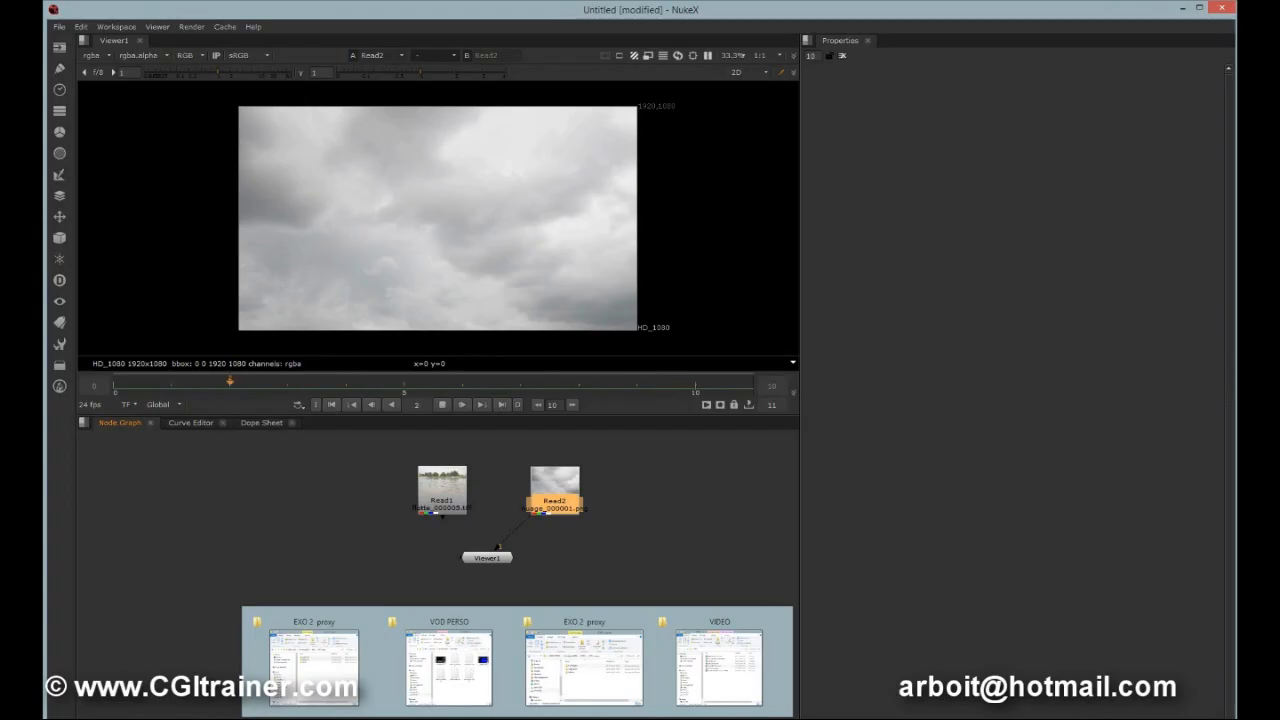
Open the properties of the TEMP NUKE folder on the stock (E:) drive.
click(584, 694)
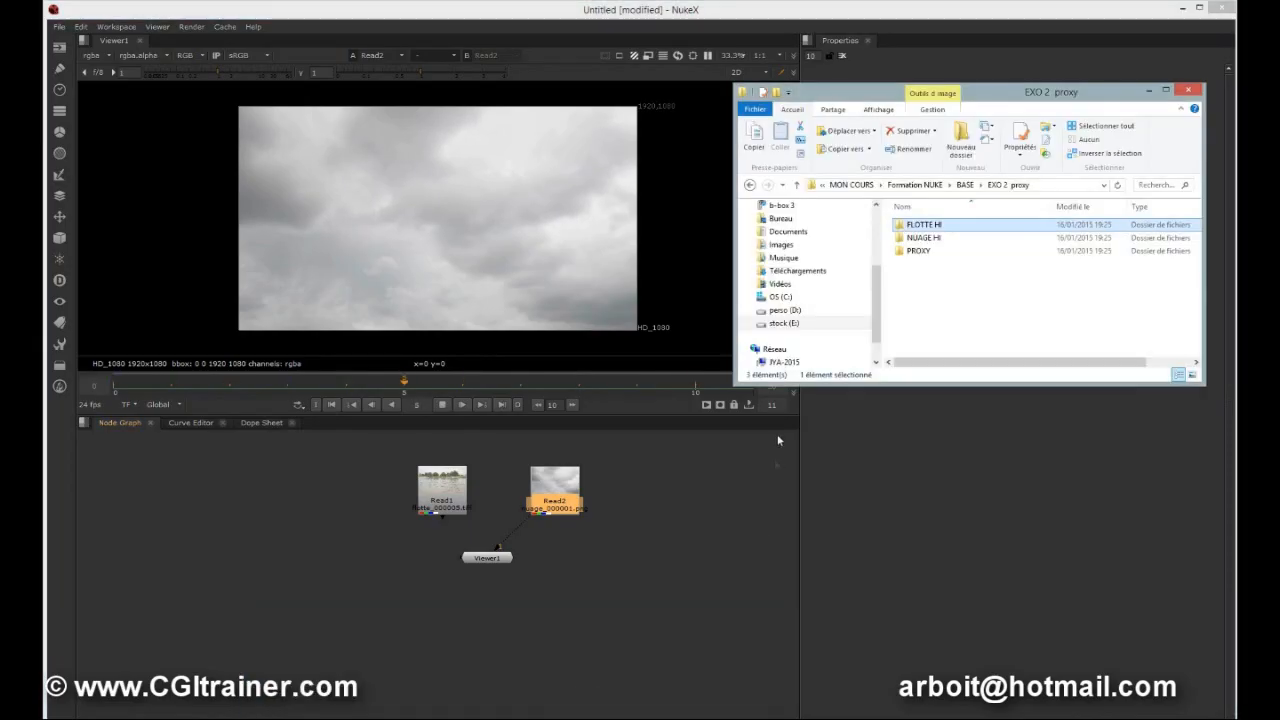
click(784, 323)
click(970, 277)
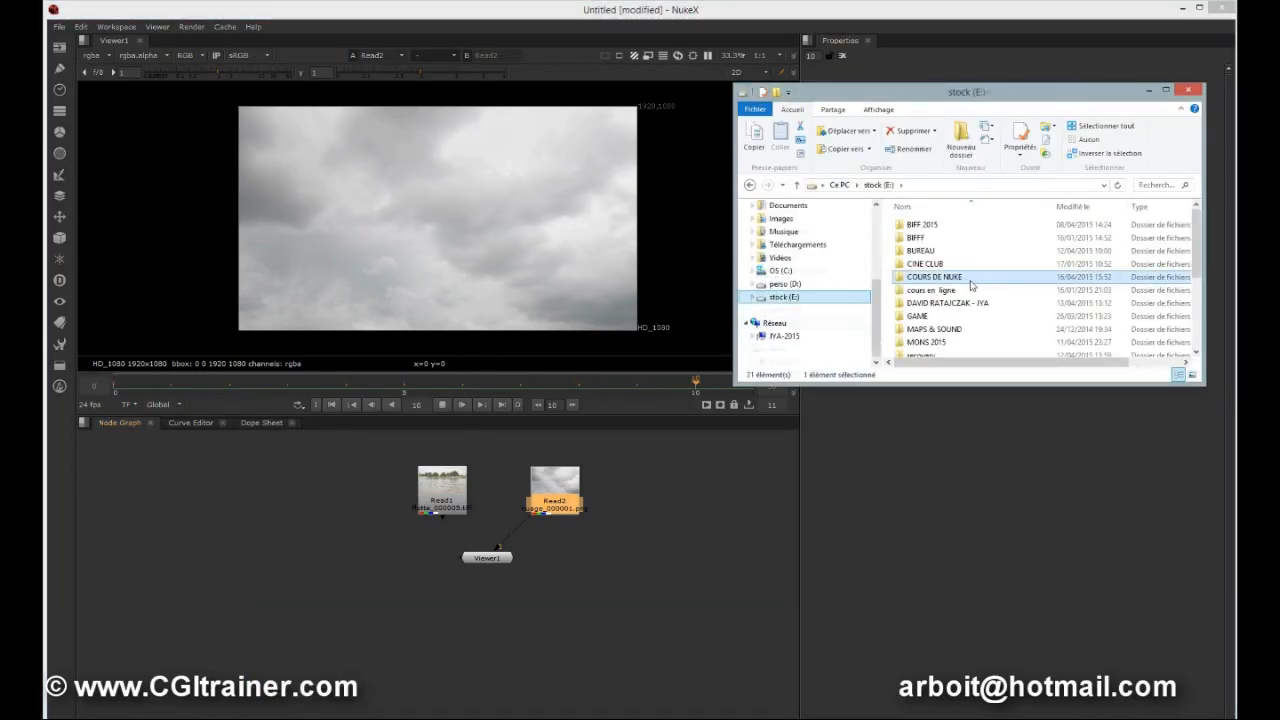
drag(1196, 246, 1197, 323)
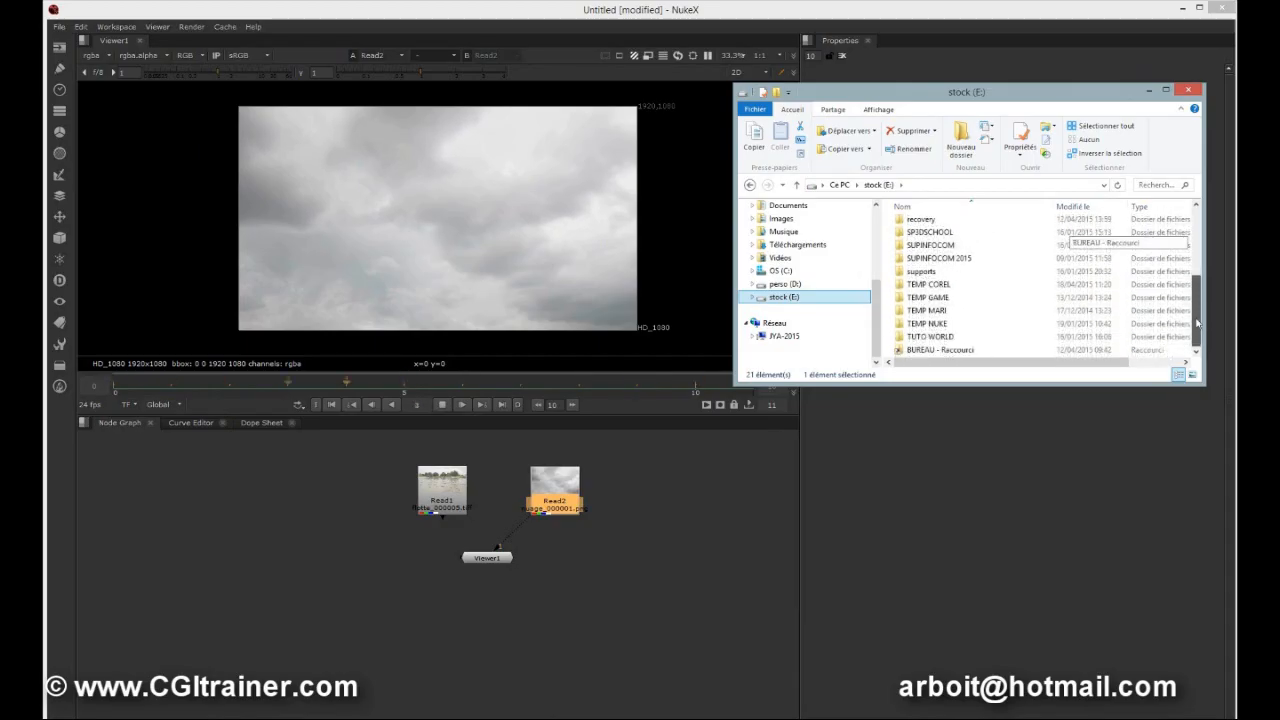
right_click(920, 326)
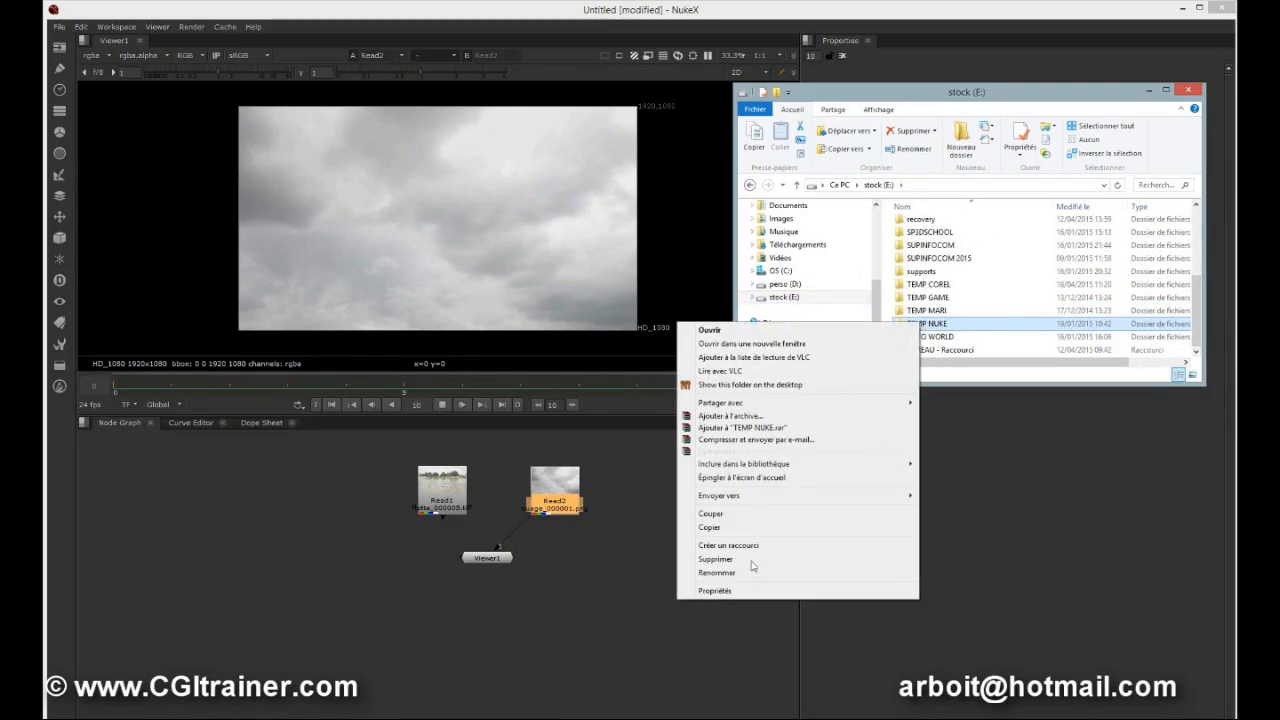
click(734, 590)
drag(1043, 333, 866, 158)
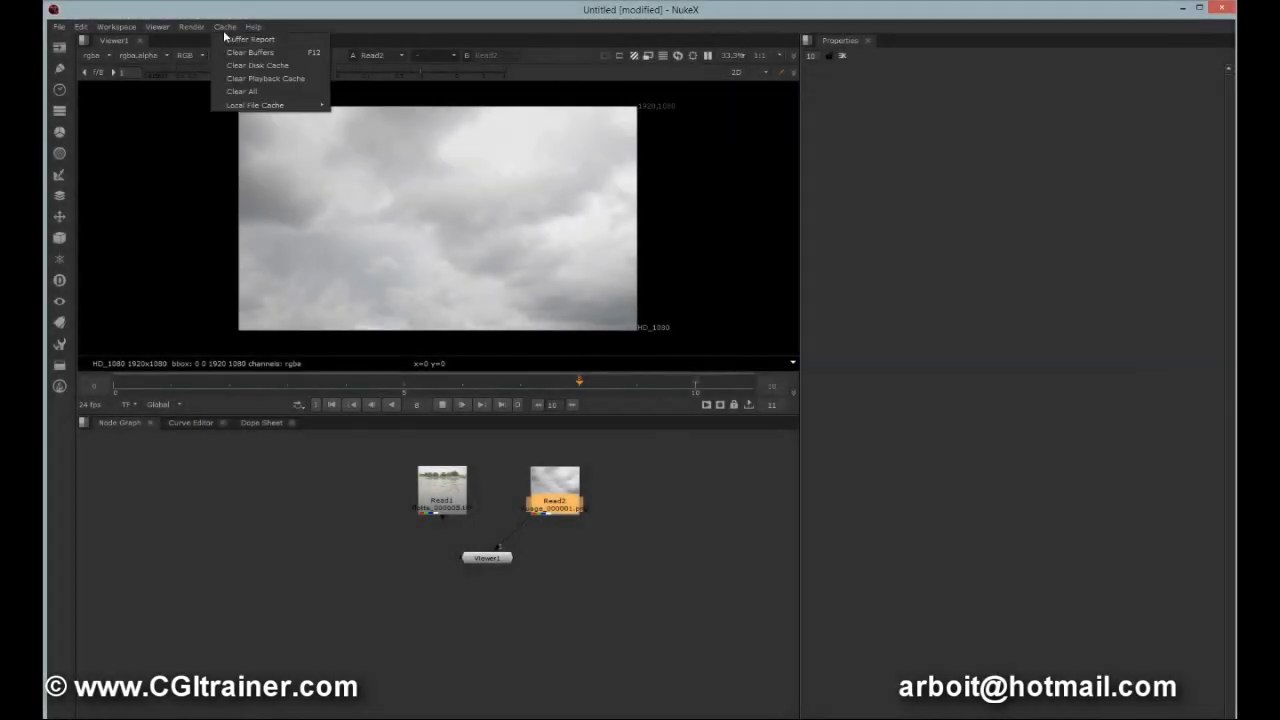
Clear all caches and reconnect the Viewer to the river Read node.
click(240, 91)
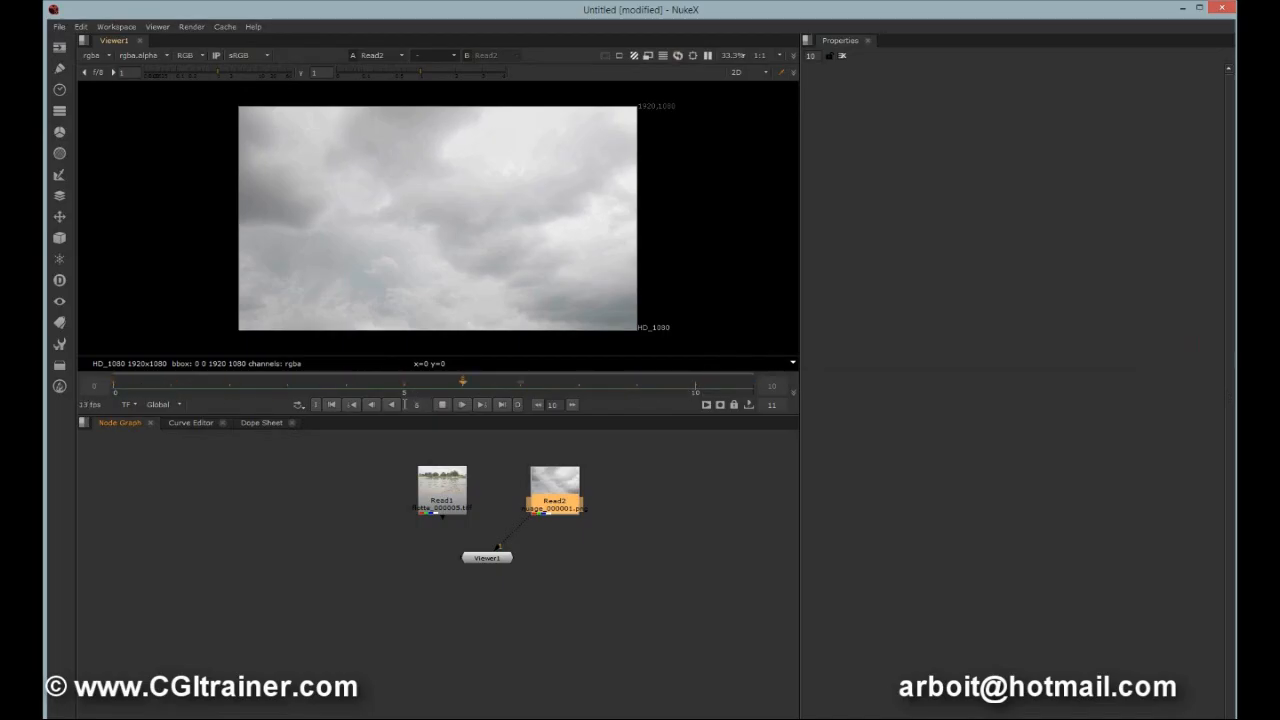
drag(527, 531, 445, 508)
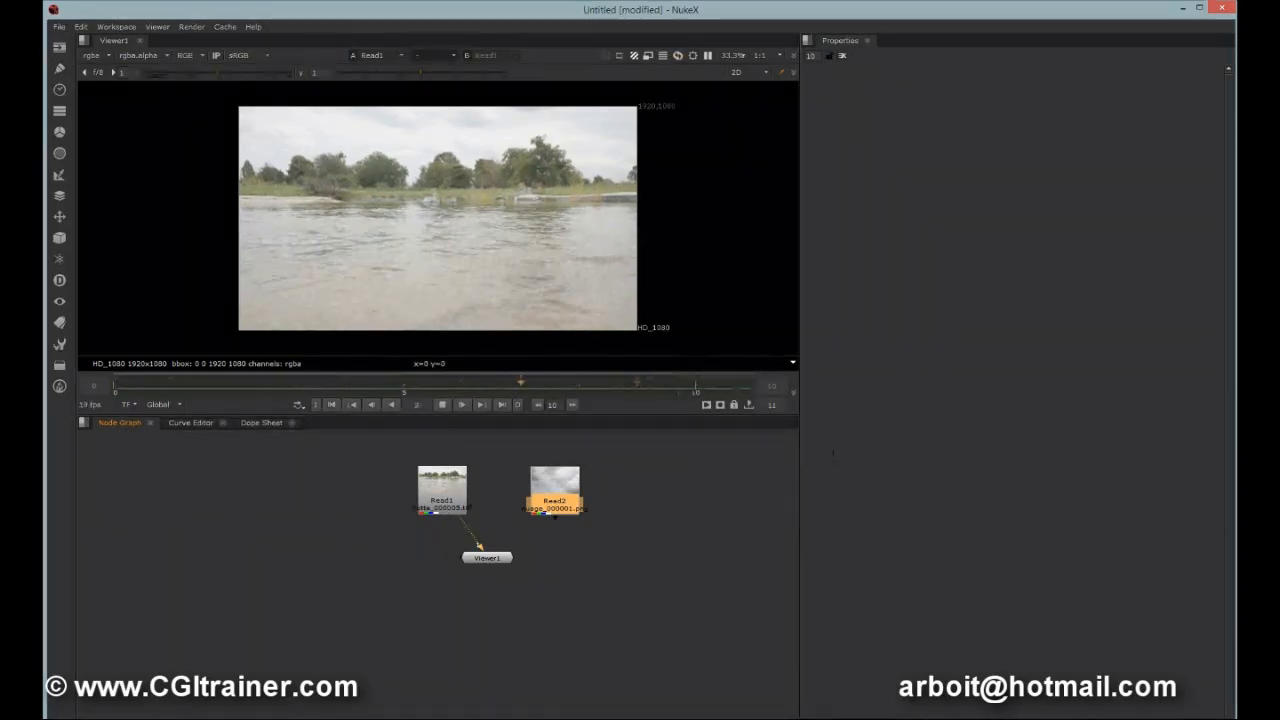
Inspect the TEMP NUKE folder's properties again and close the dialog.
mouse_move(518, 719)
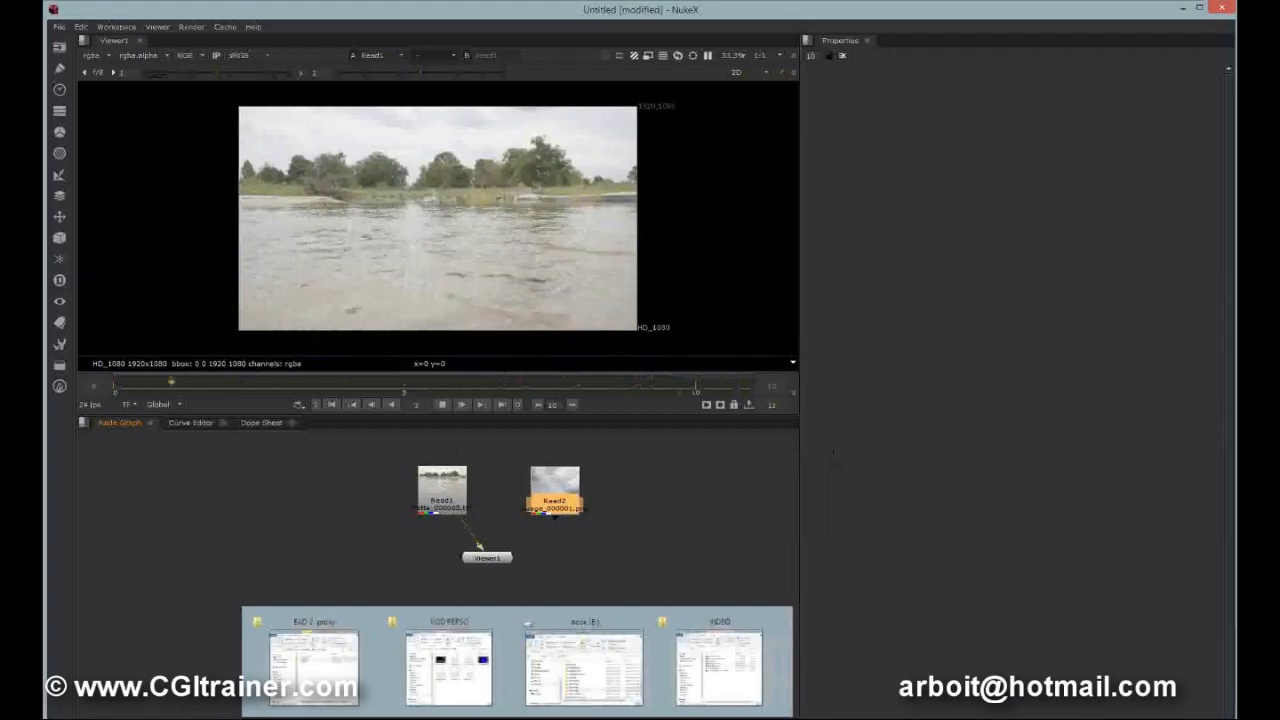
click(589, 684)
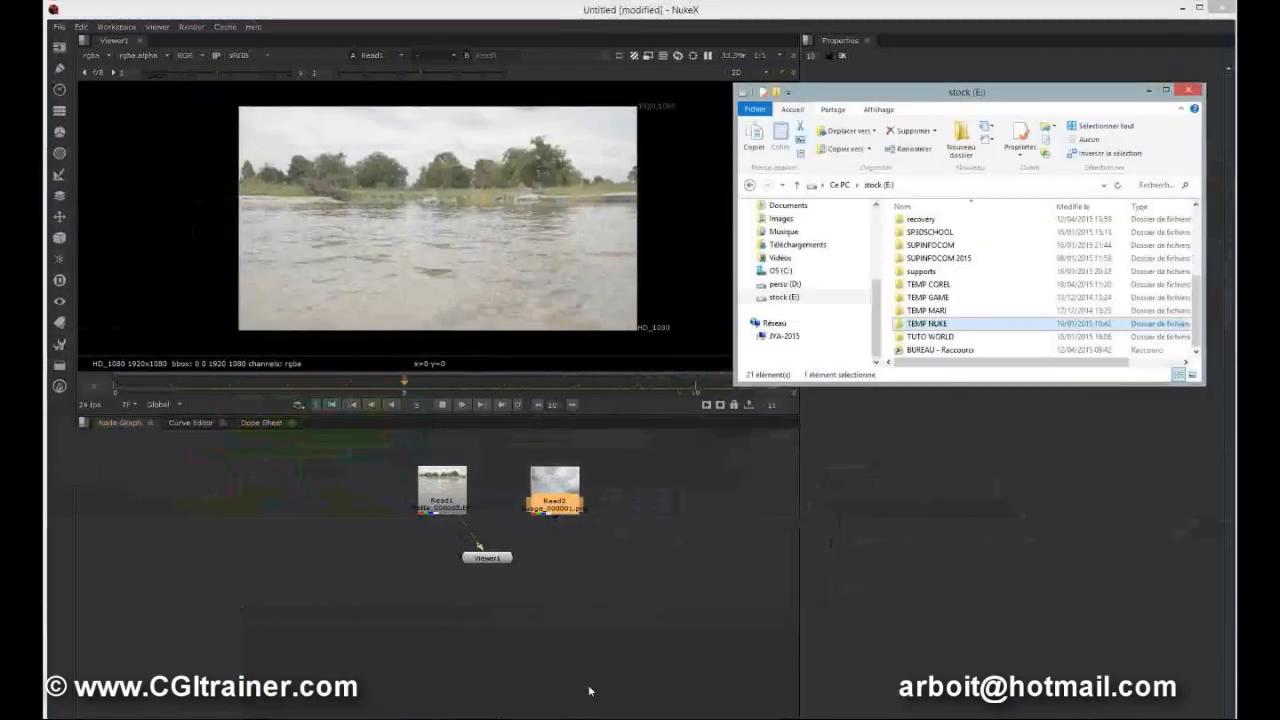
right_click(930, 326)
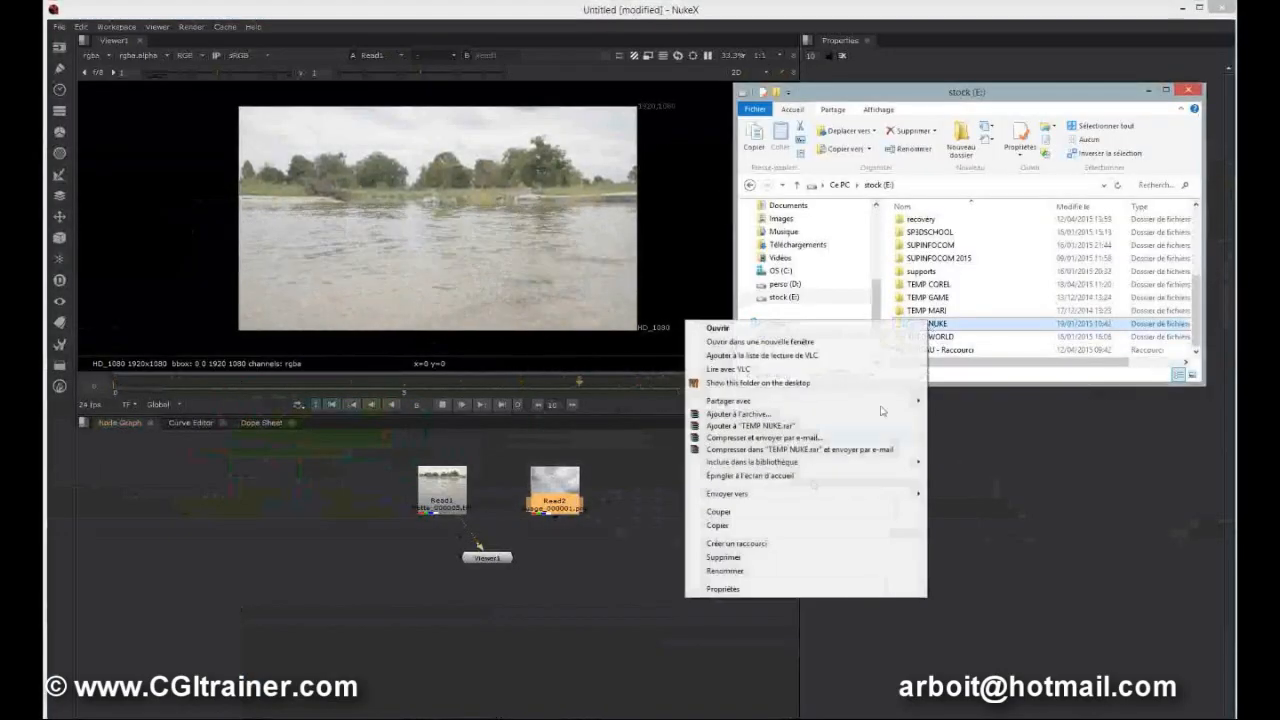
click(742, 595)
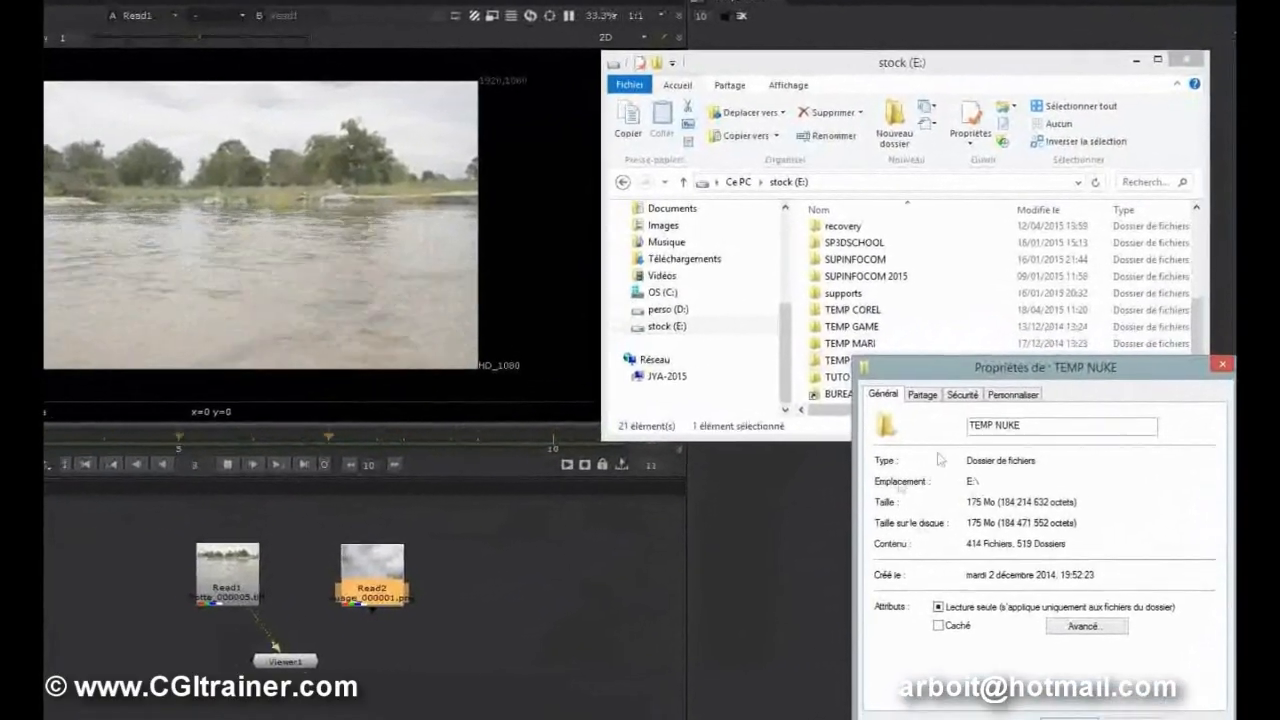
drag(1063, 377, 841, 193)
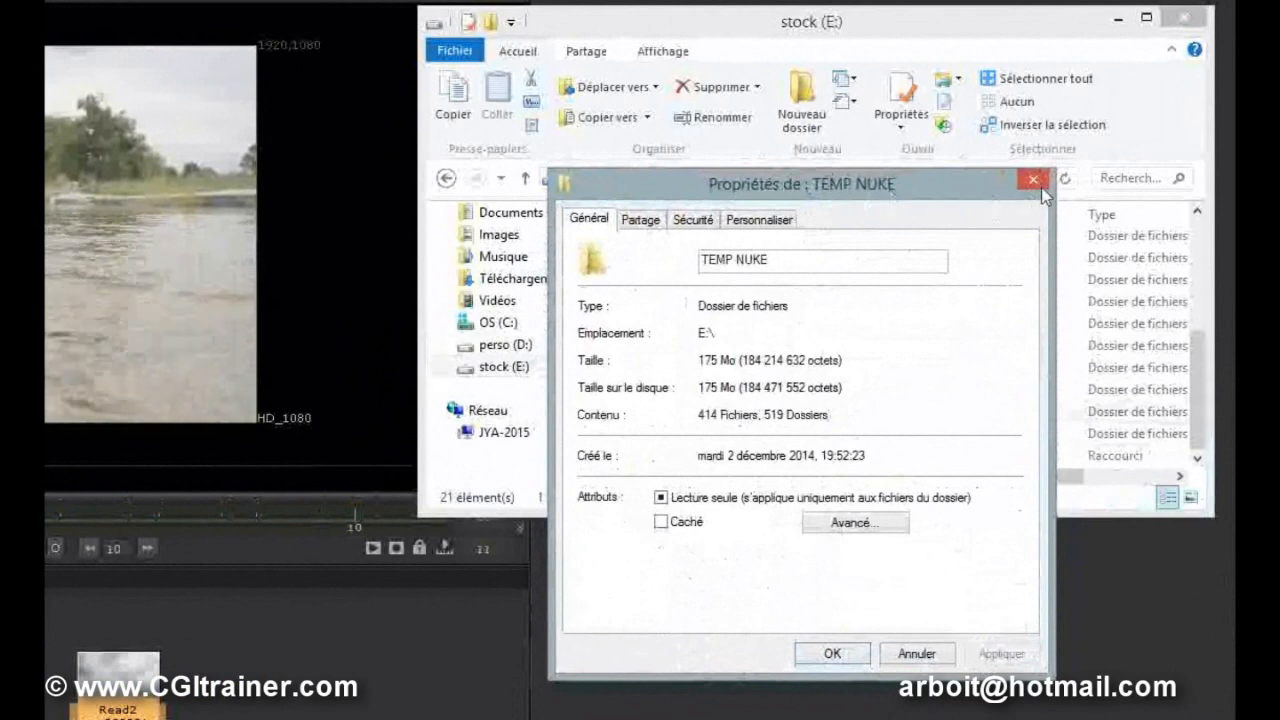
click(1042, 184)
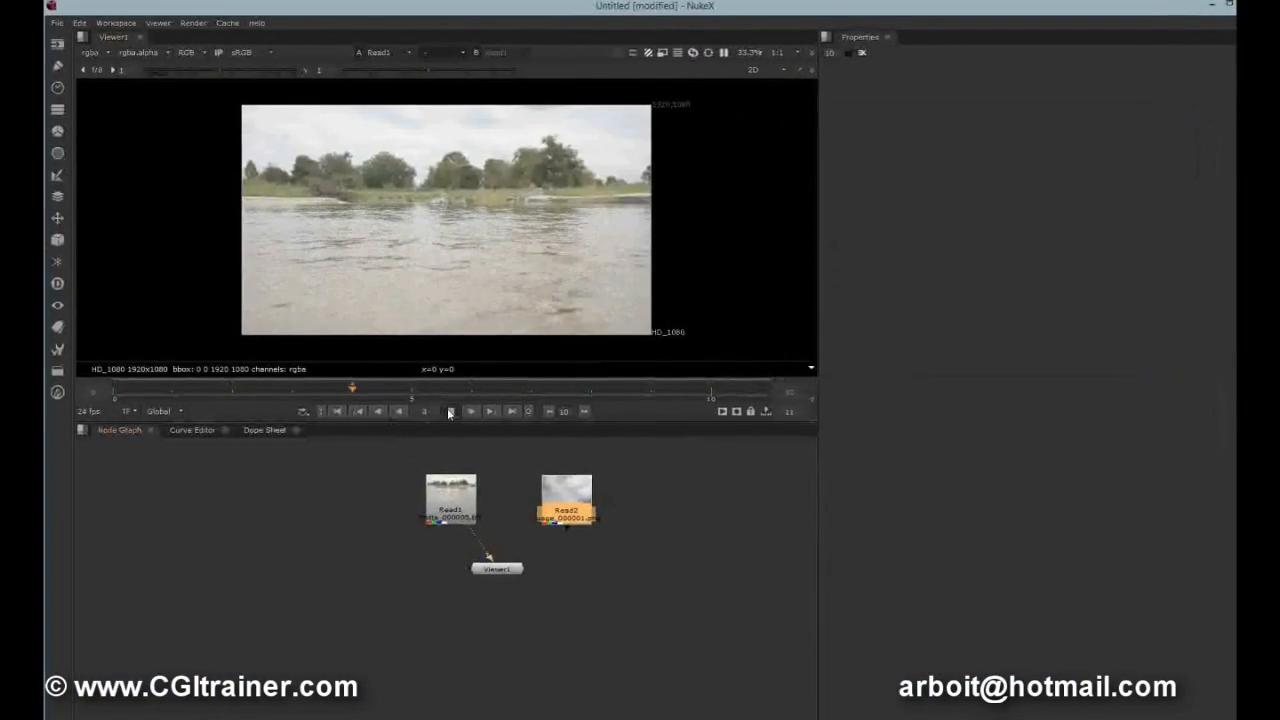
Play back and step through the river sequence frames with the playback controls.
click(451, 415)
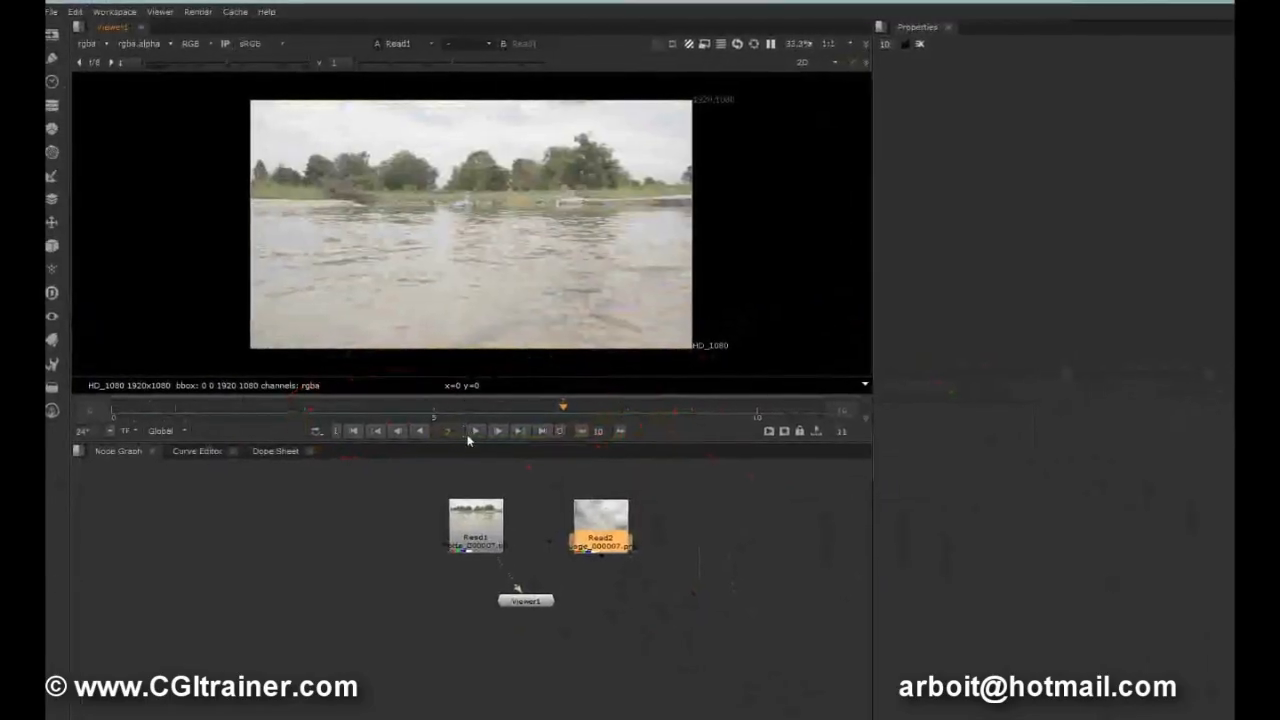
click(474, 435)
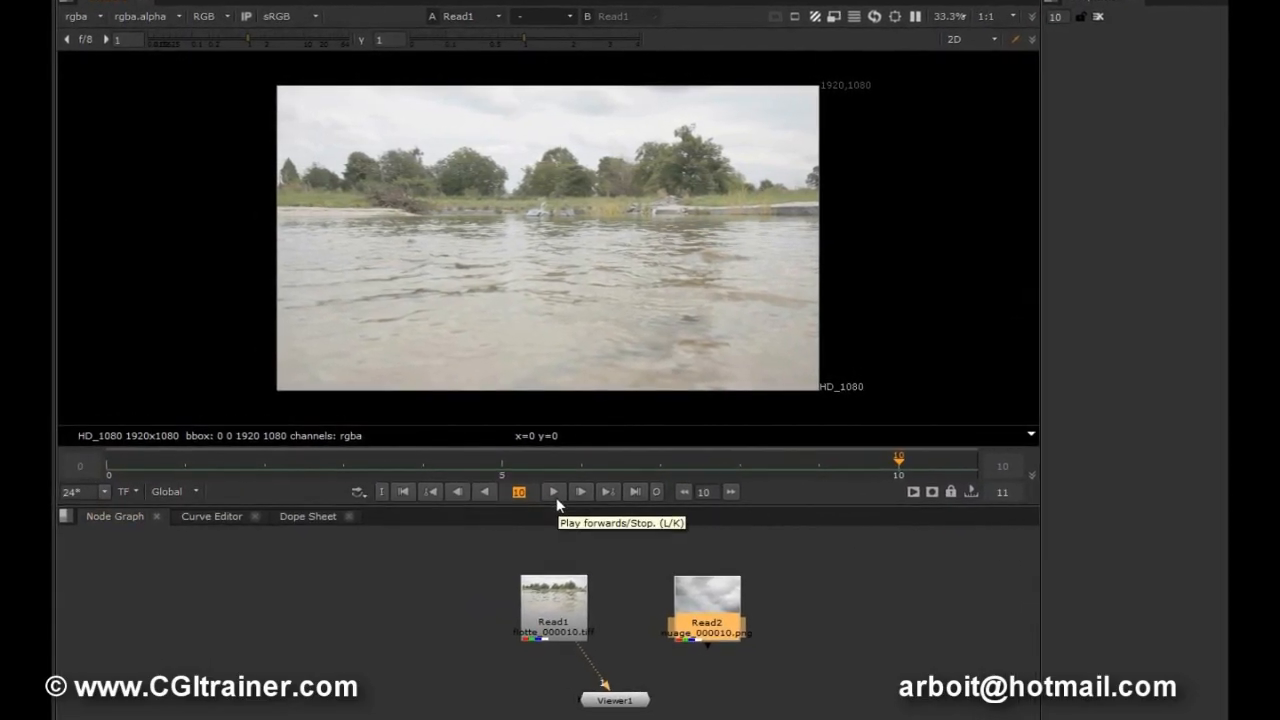
click(485, 496)
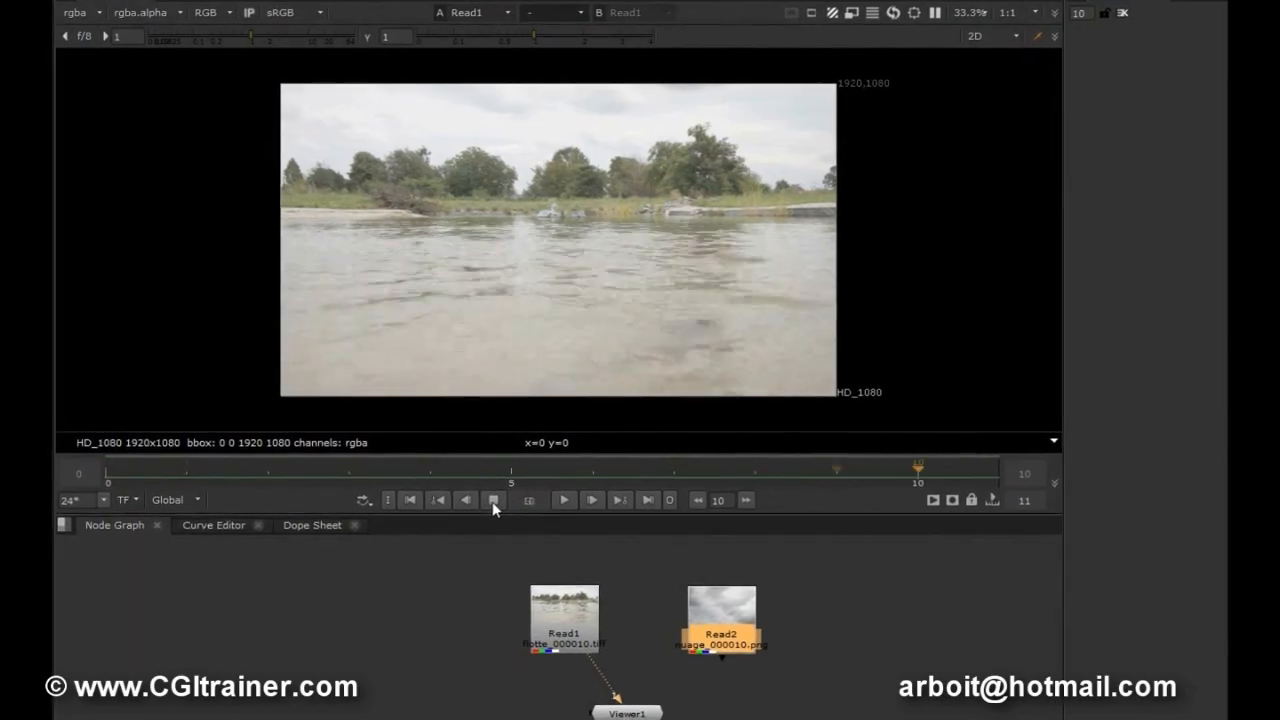
click(572, 508)
click(573, 509)
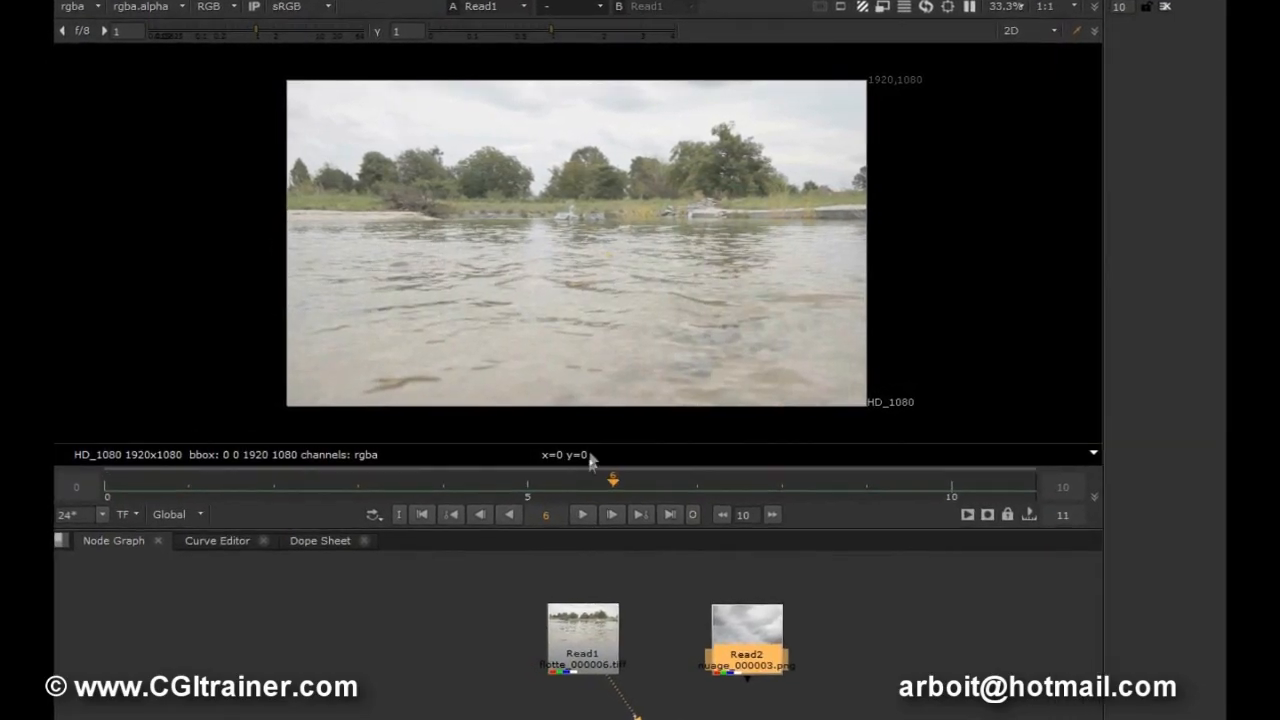
key(space)
key(space)
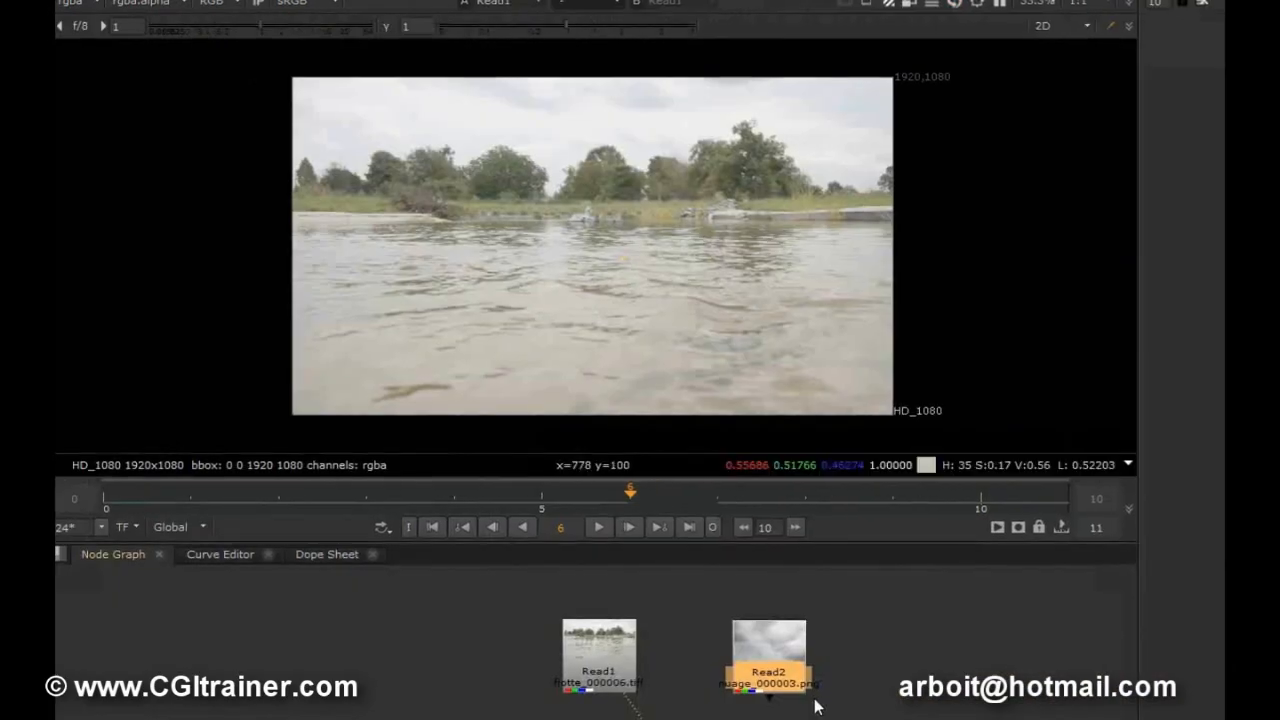
click(634, 530)
click(634, 530)
click(634, 530)
click(651, 546)
click(651, 546)
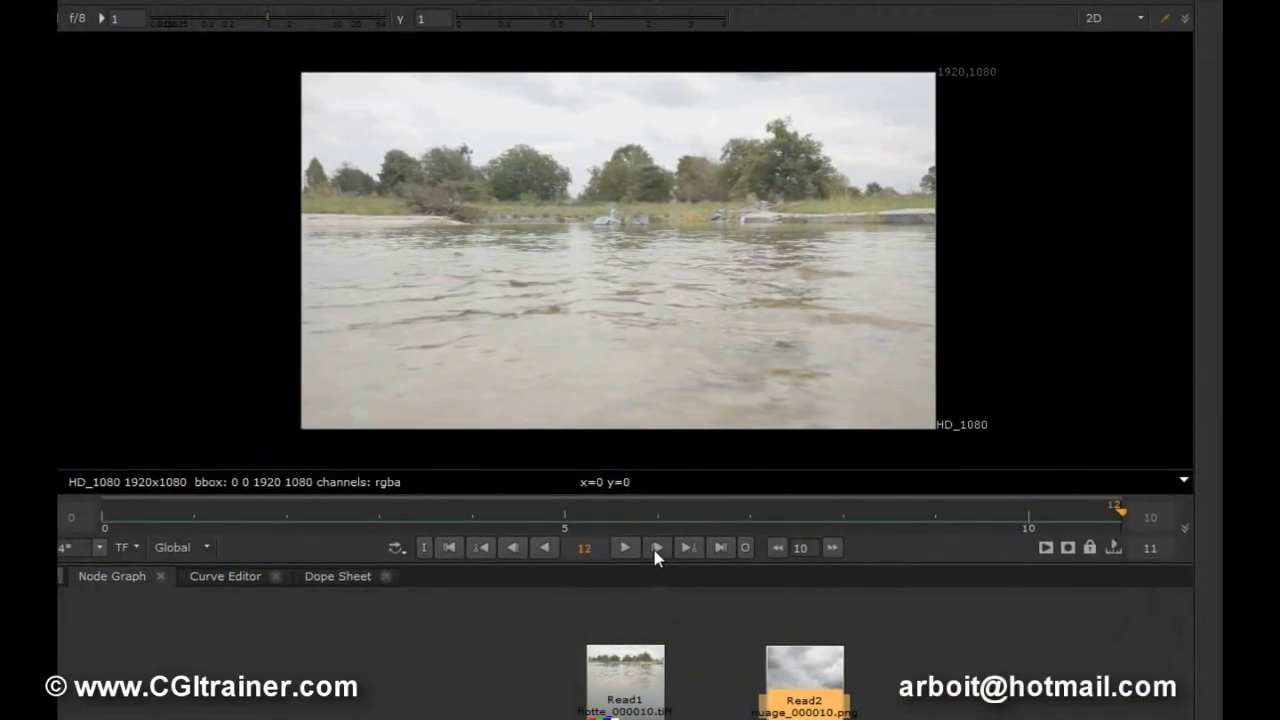
click(656, 547)
click(656, 547)
click(656, 547)
click(449, 547)
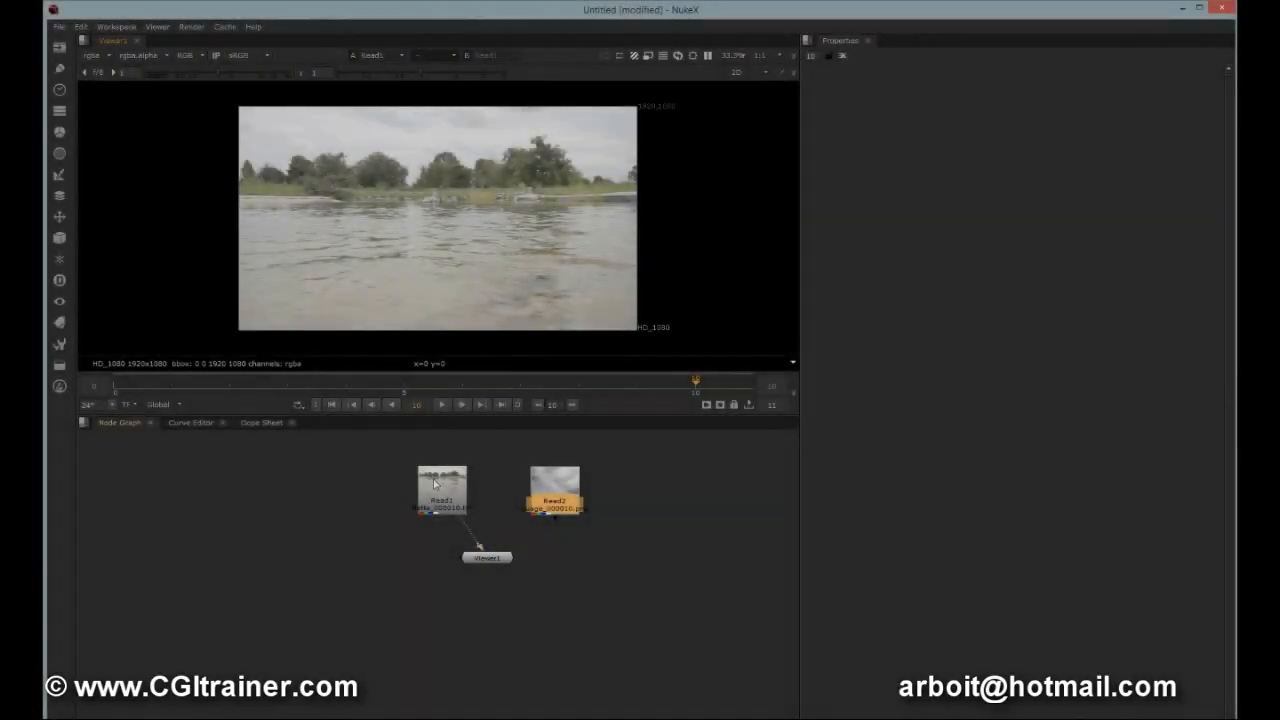
Open the river Read node's properties.
drag(449, 492, 471, 484)
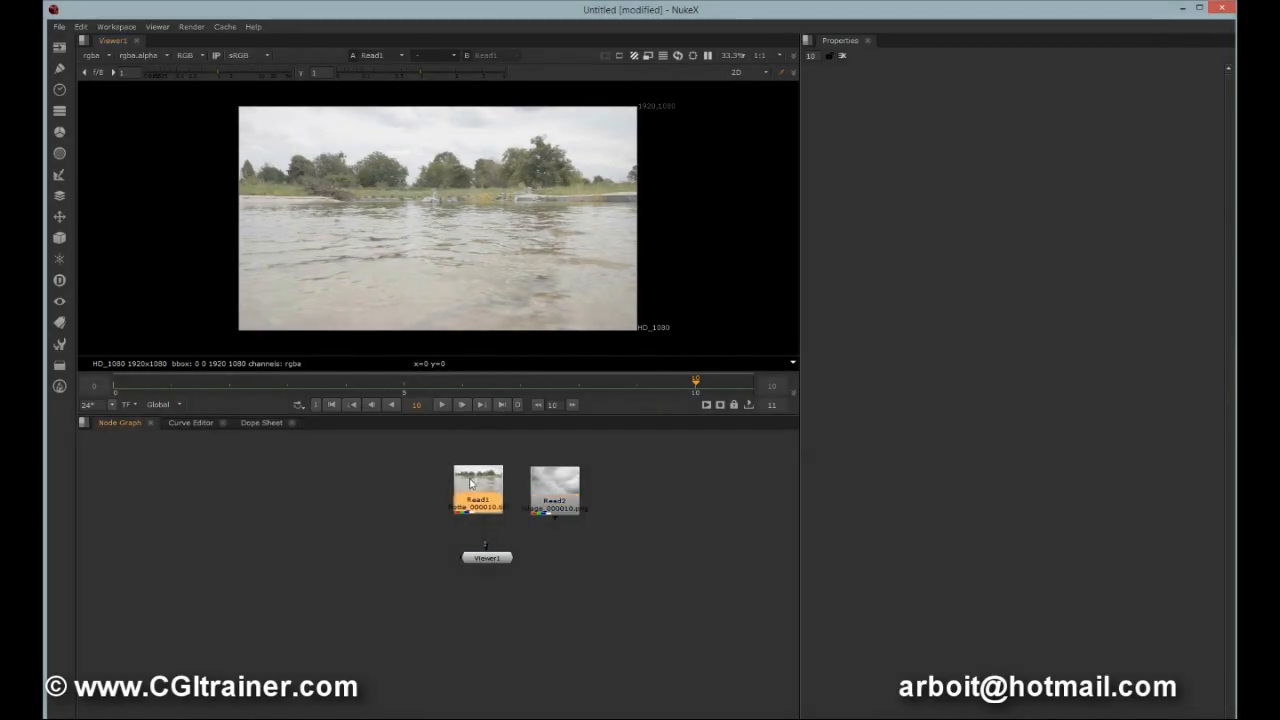
double_click(474, 485)
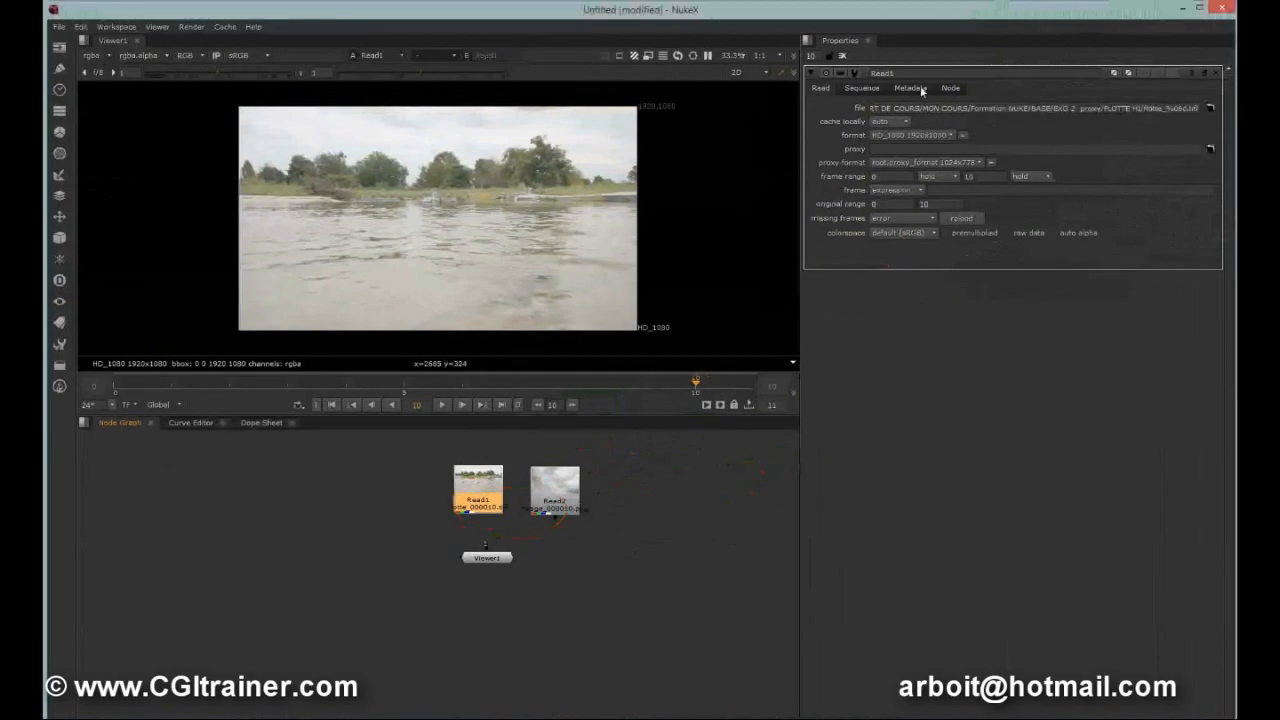
Rename the river Read node FLOTTE_HI.
double_click(920, 73)
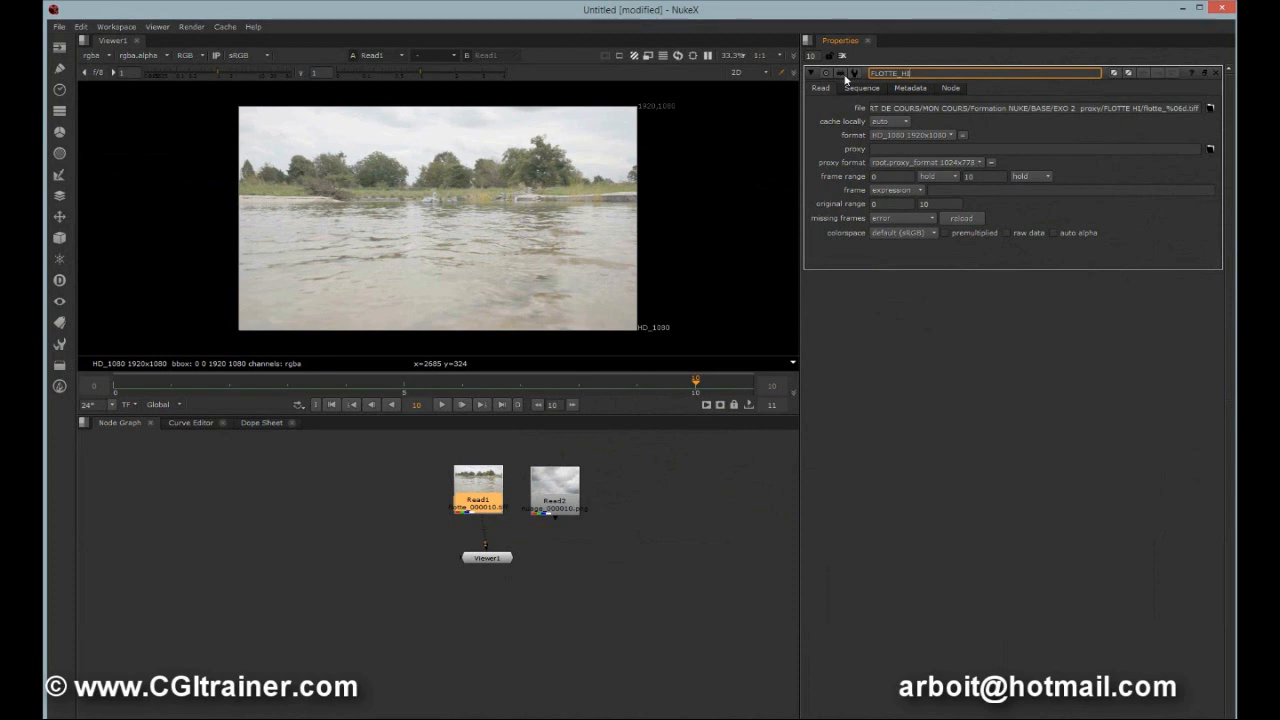
key(Return)
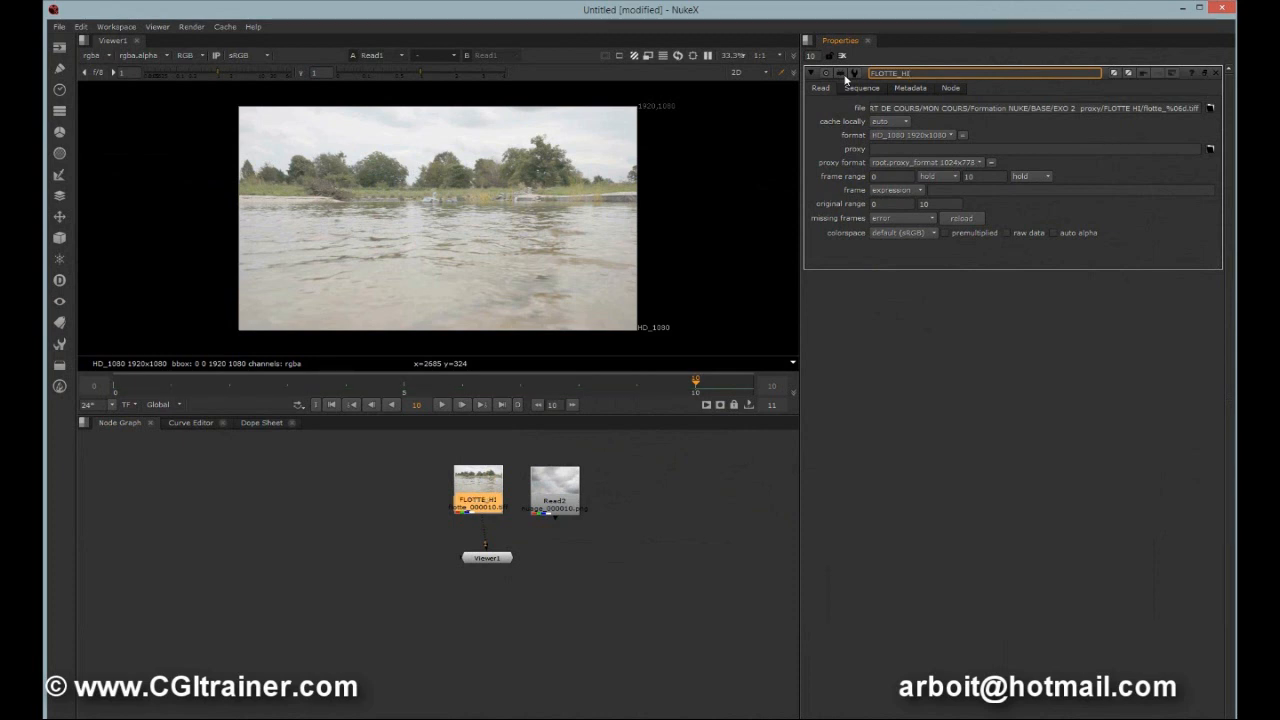
Switch the Viewer to the cloud sequence and back to the FLOTTE_HI node to compare them.
click(474, 484)
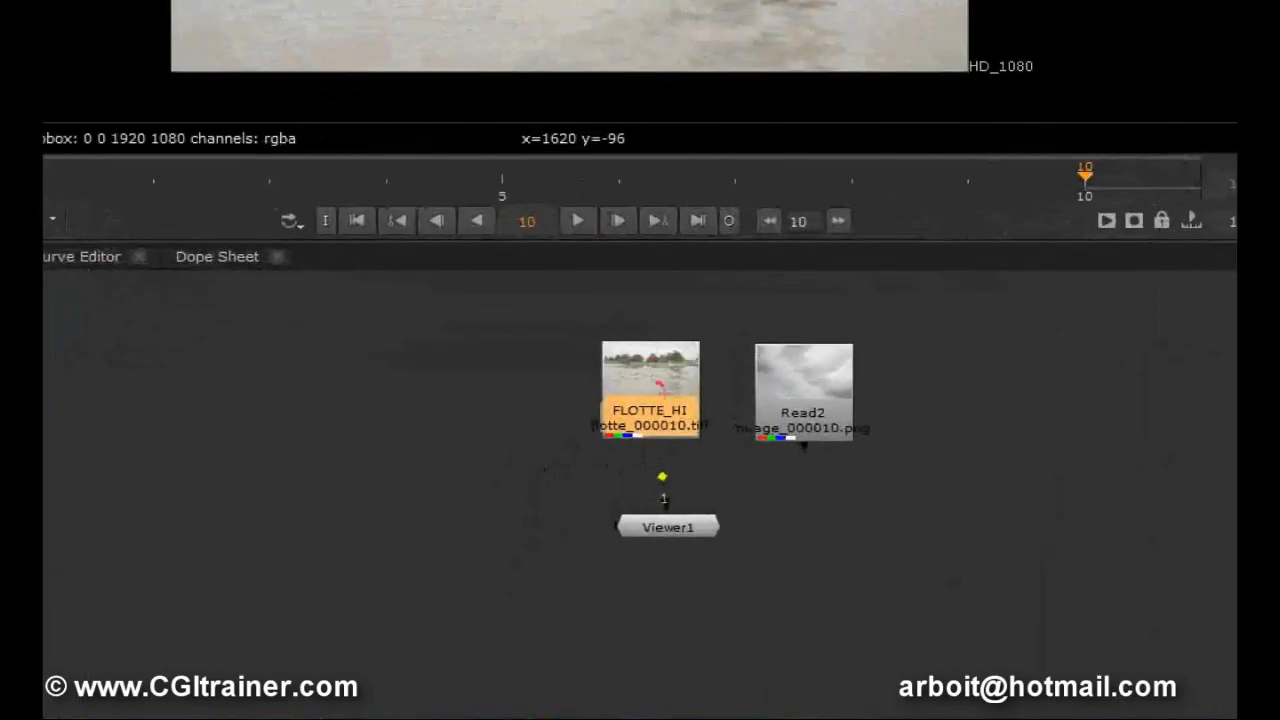
mouse_move(663, 388)
mouse_down()
mouse_move(712, 424)
mouse_move(666, 382)
mouse_up()
key(Escape)
click(370, 57)
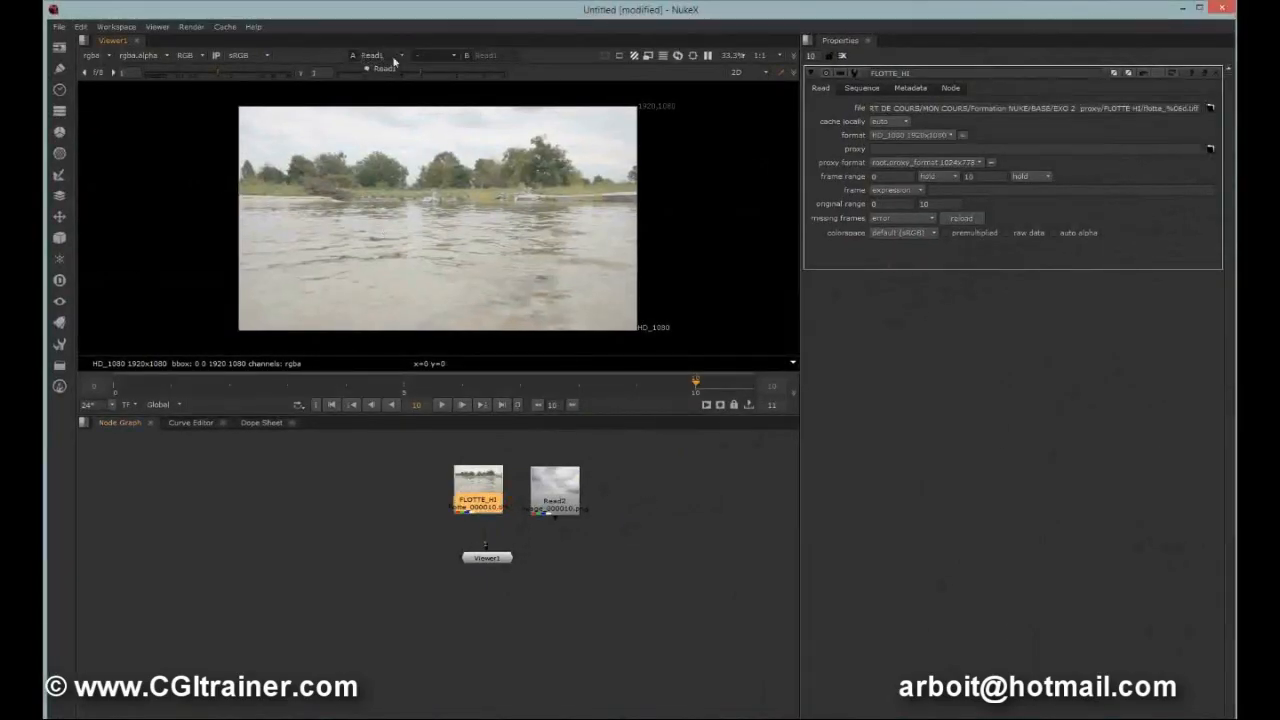
drag(491, 521, 547, 515)
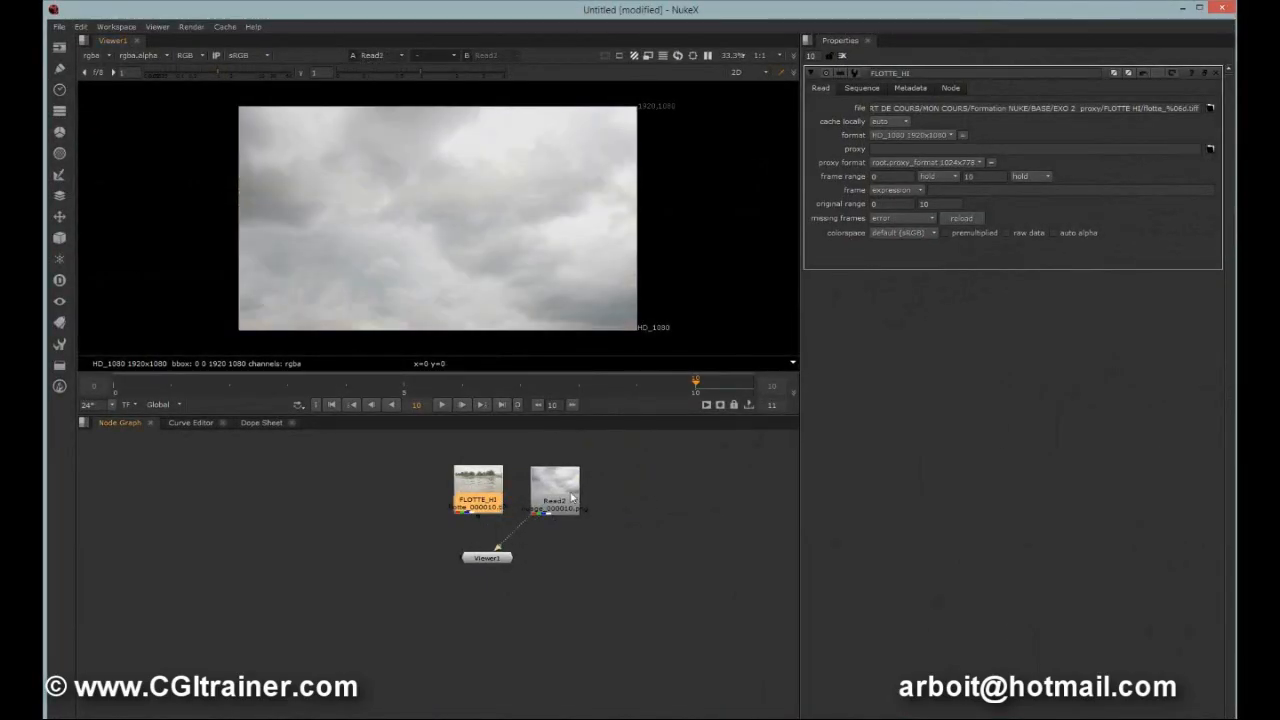
key(1)
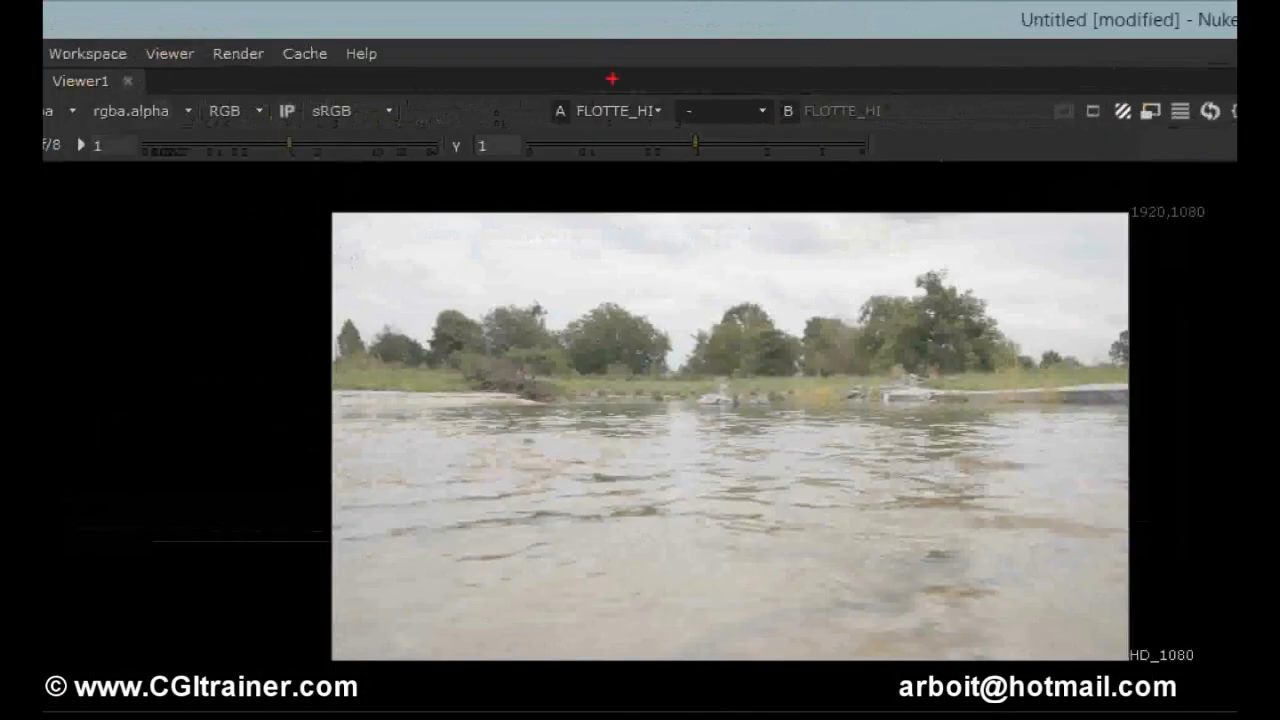
mouse_move(537, 57)
mouse_down()
mouse_move(579, 109)
mouse_move(486, 65)
mouse_move(600, 80)
mouse_up()
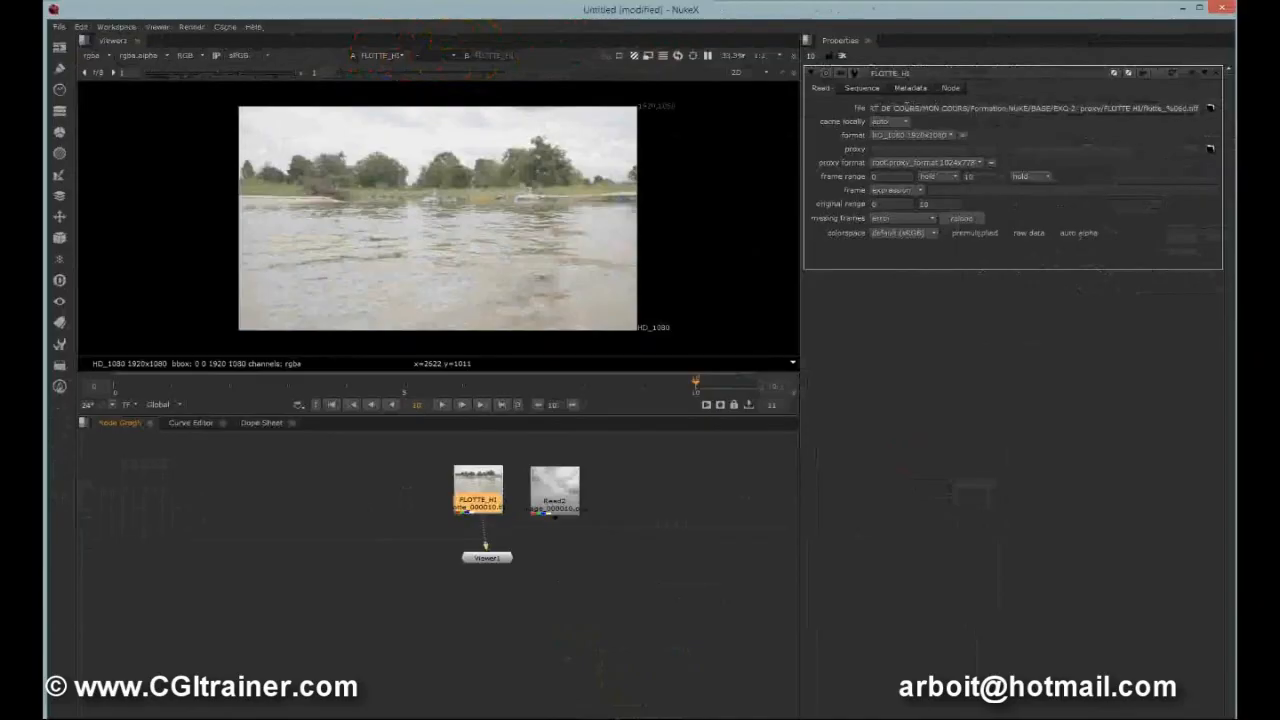
drag(471, 488, 474, 484)
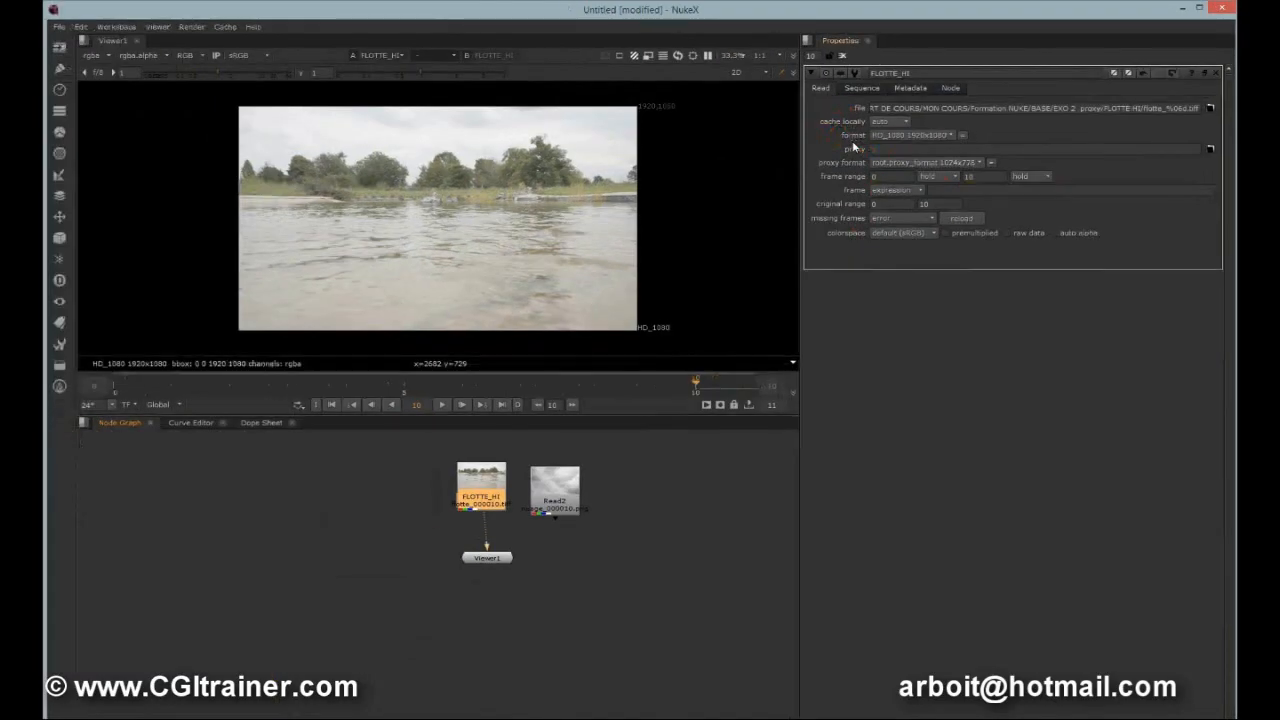
Open the cloud Read node's properties and rename it SKY_HI.
double_click(551, 502)
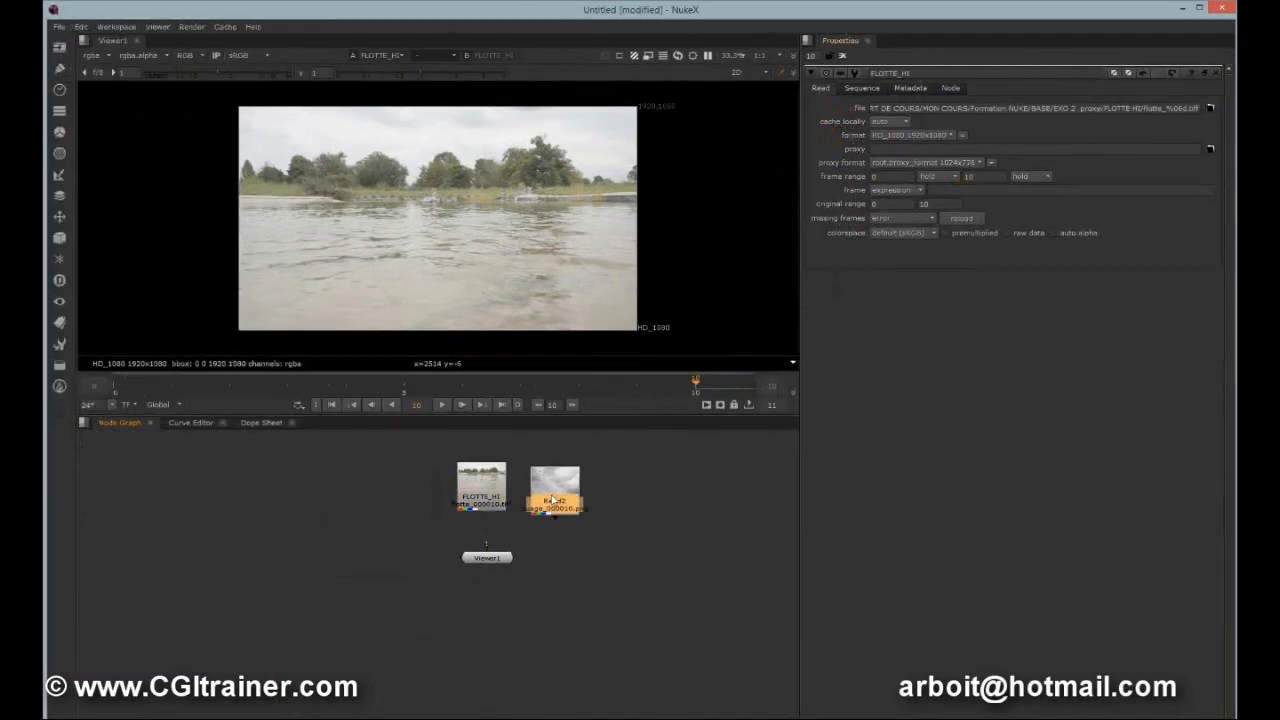
double_click(926, 74)
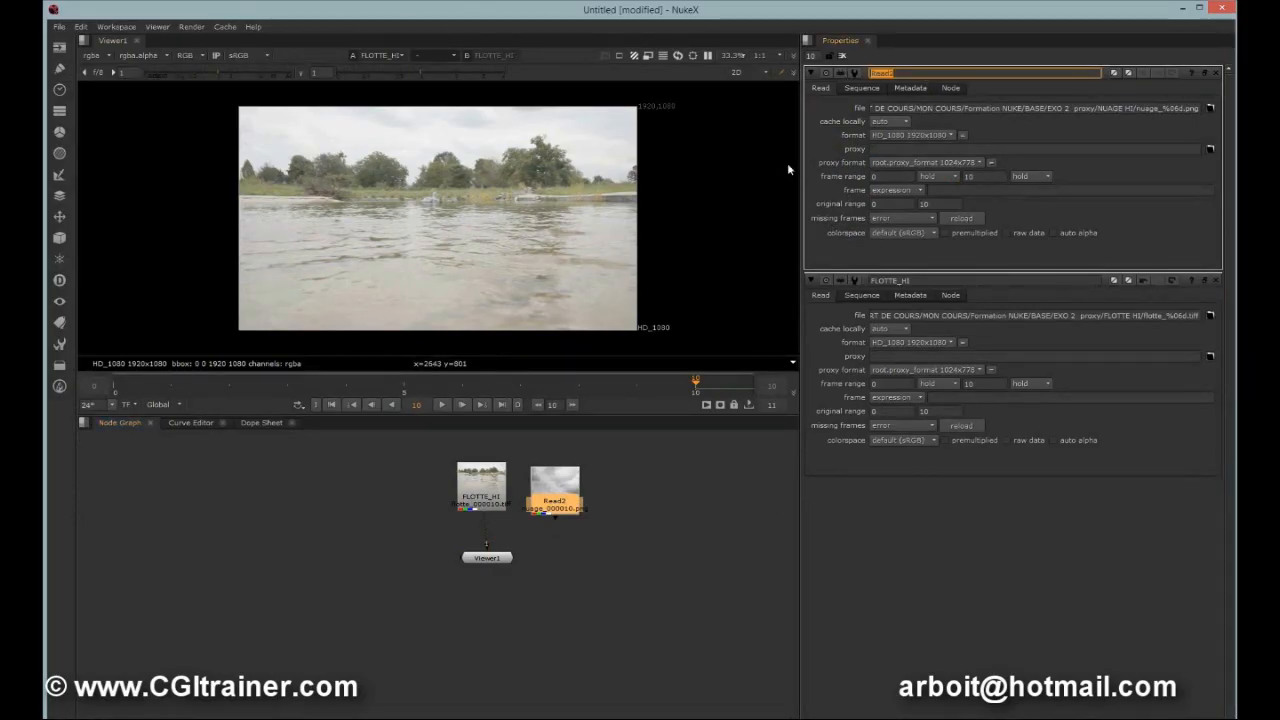
text(SKY_HI)
click(578, 490)
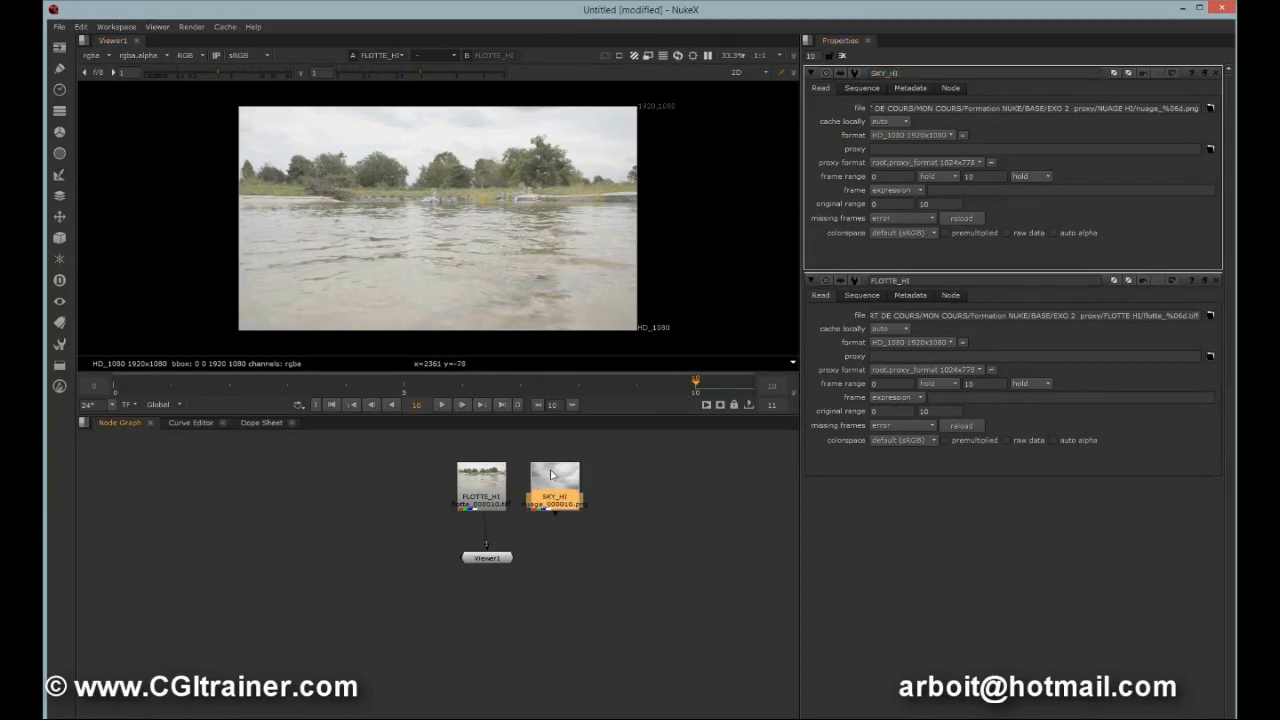
Open the file browser for the FLOTTE_HI node's proxy field.
click(478, 485)
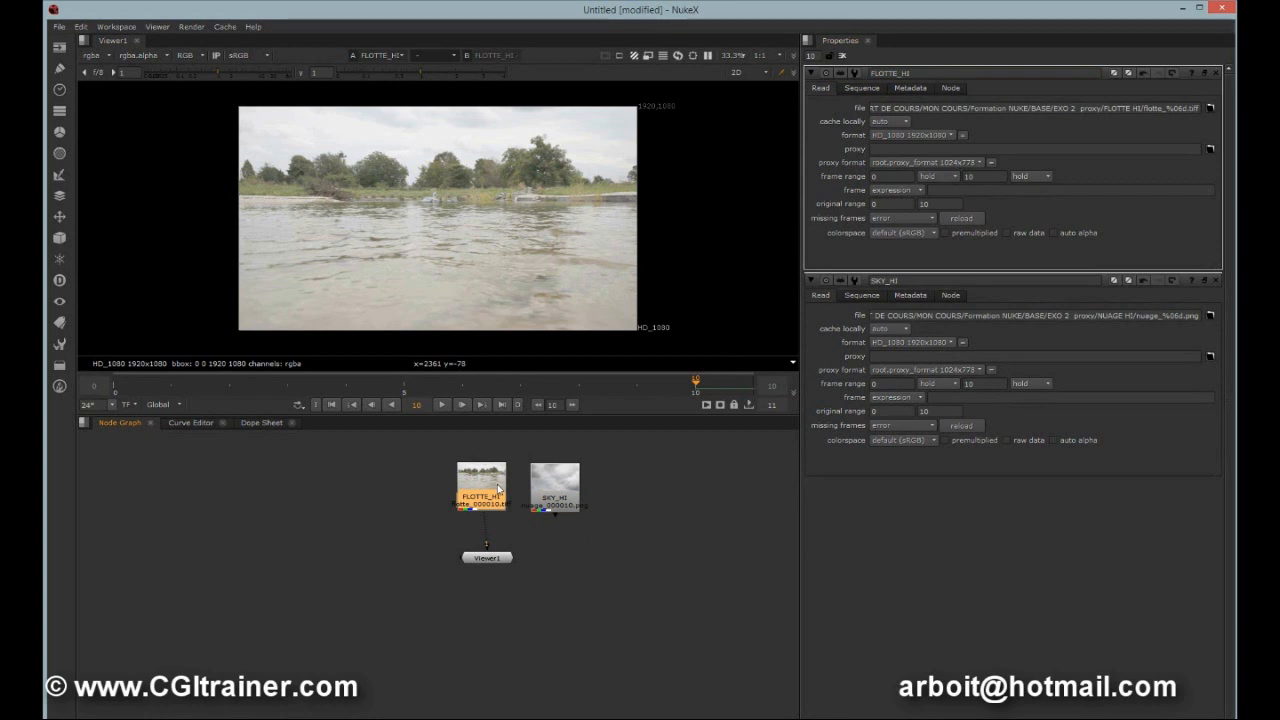
scroll(530, 520, up, 3)
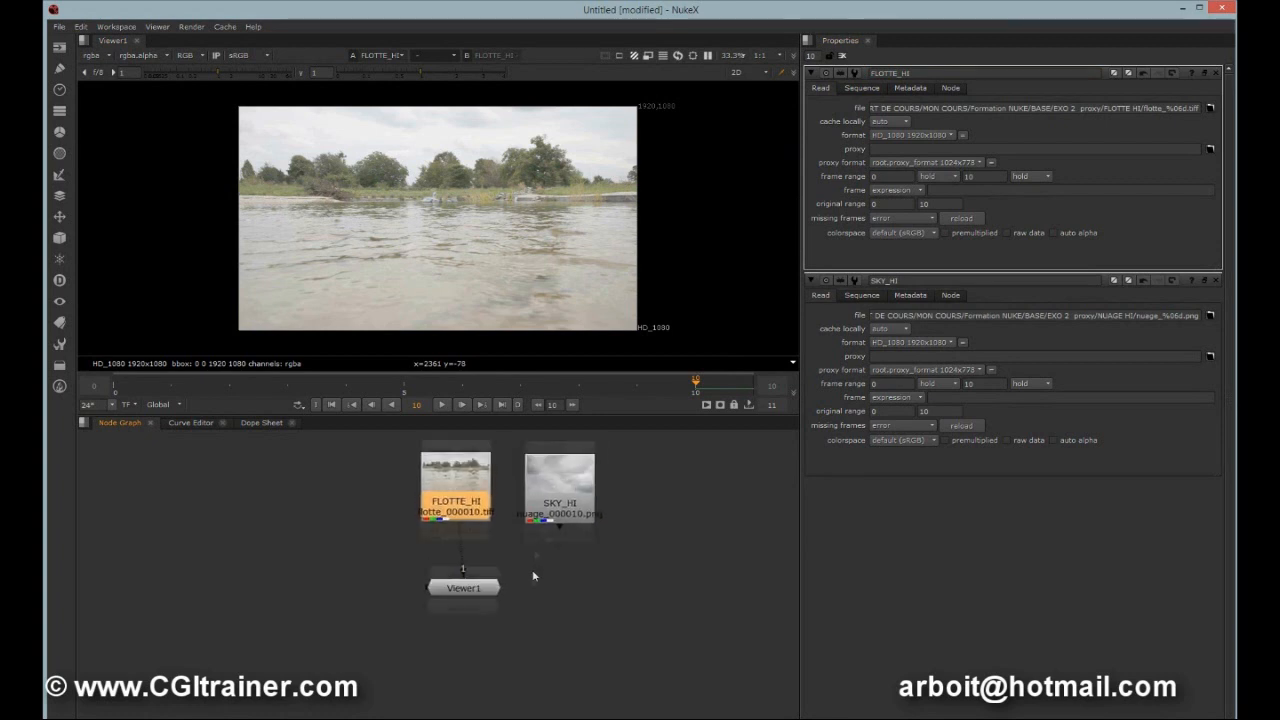
click(440, 604)
drag(457, 515, 447, 515)
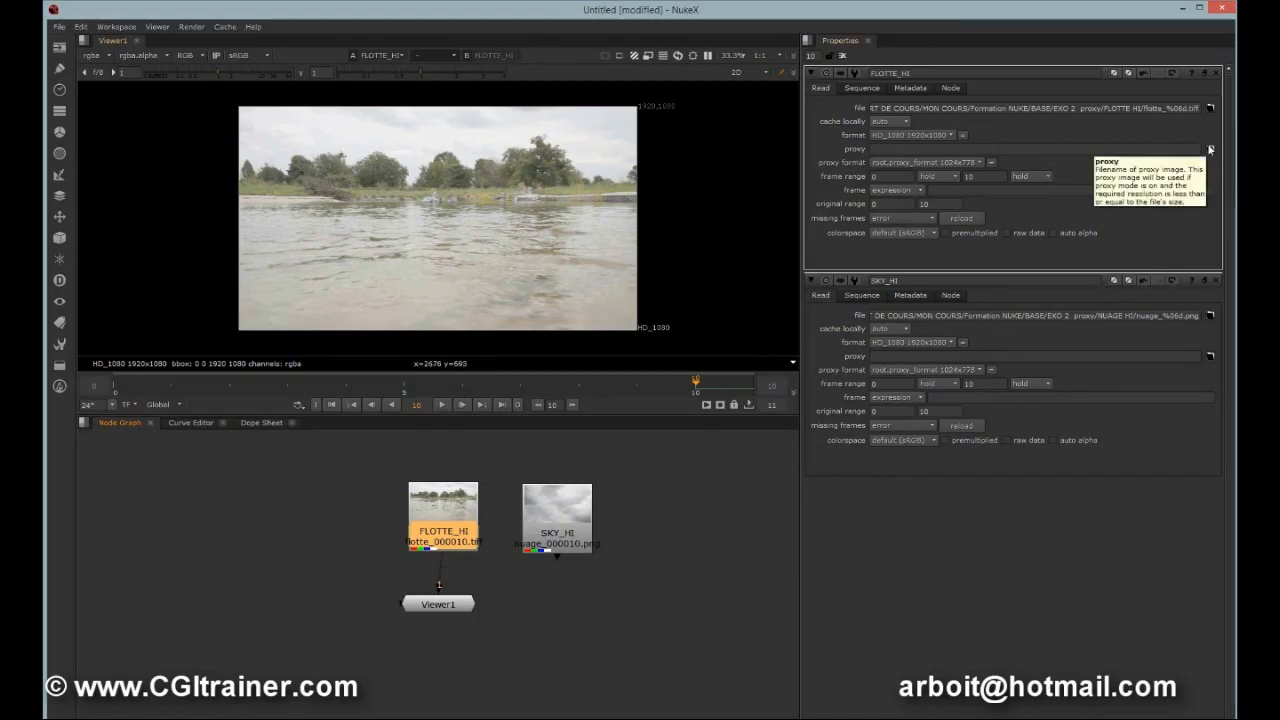
click(1210, 149)
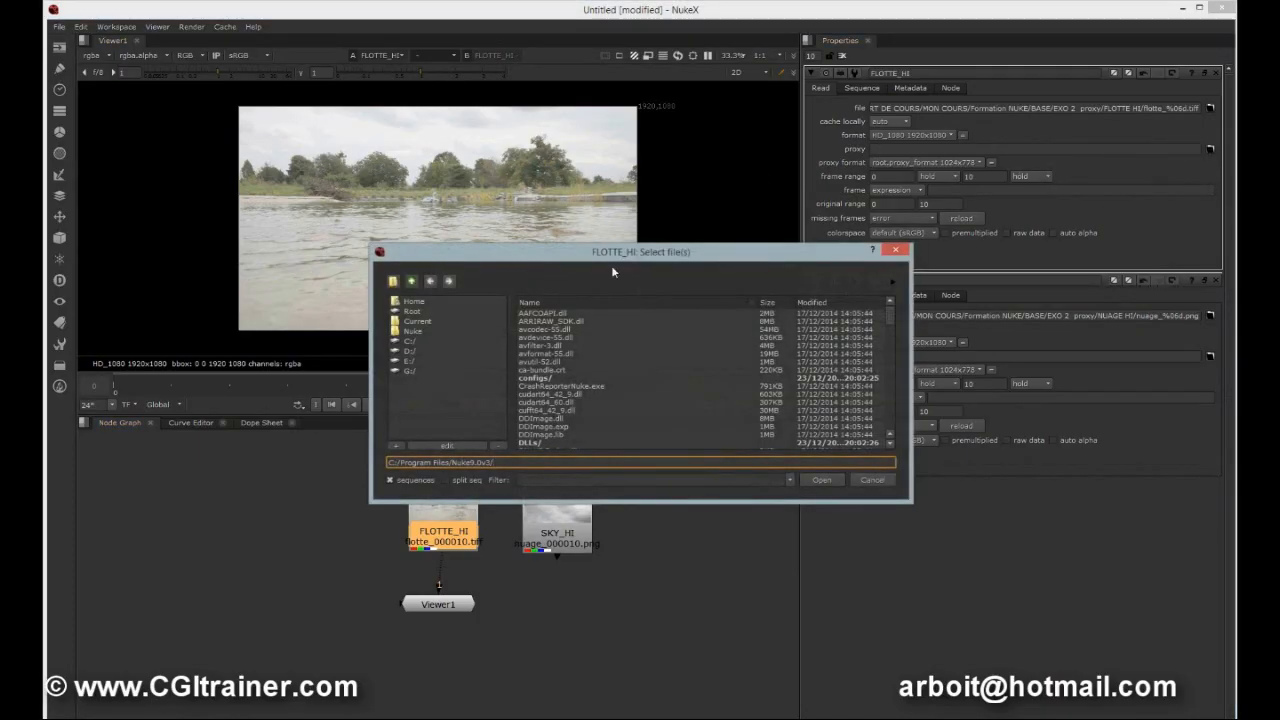
drag(612, 252, 602, 177)
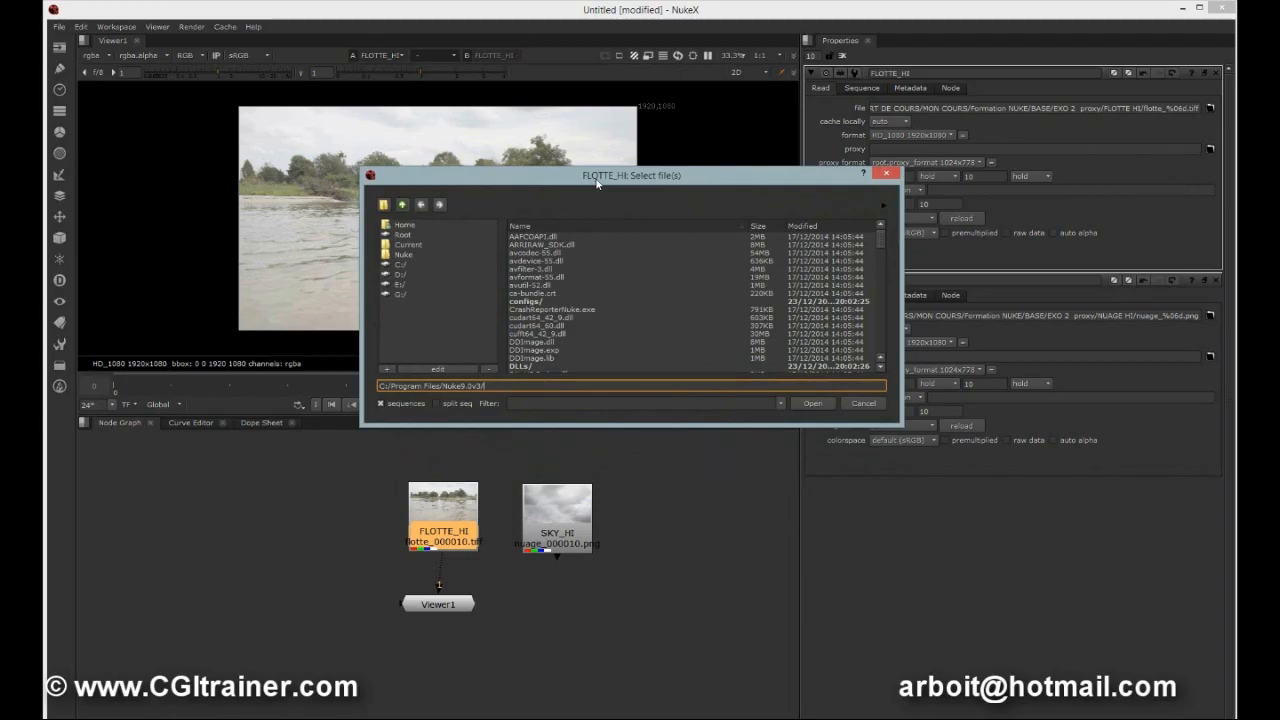
drag(598, 185, 595, 175)
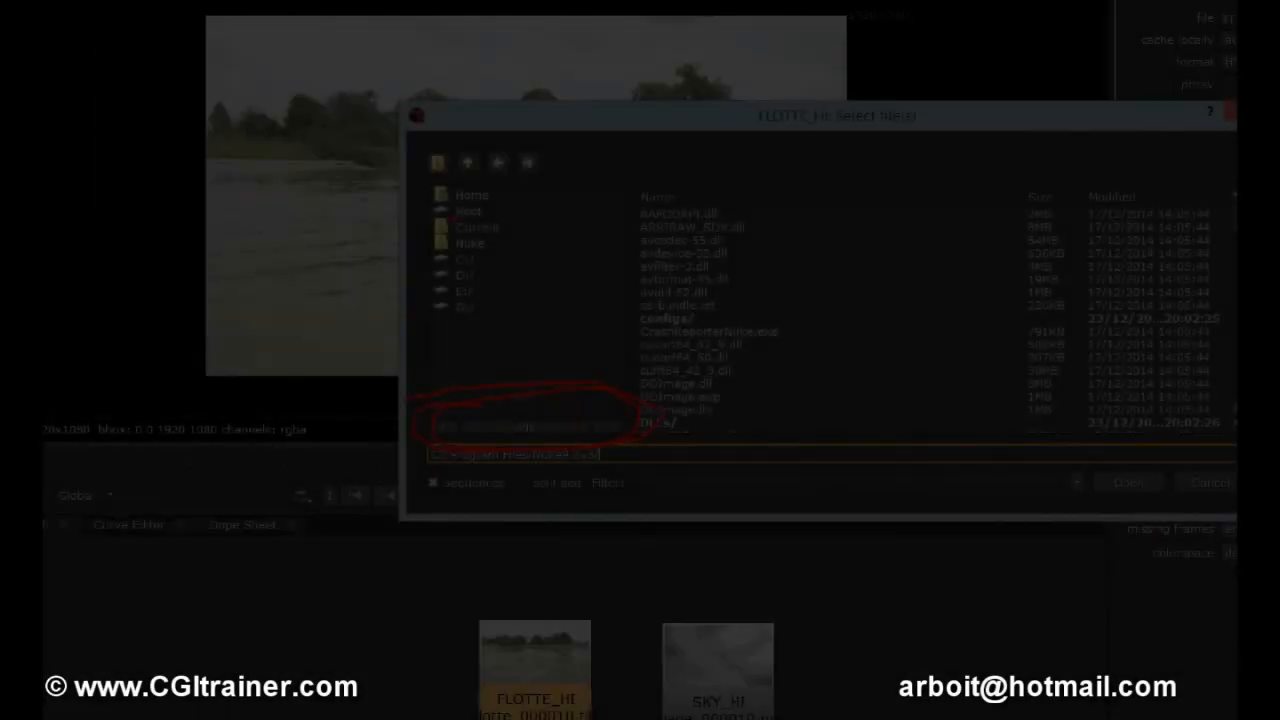
Browse to E:/COURS DE NUKE/NUKE SUPPORT DE COURS/MON COURS/Formation NUKE in the file browser.
click(421, 270)
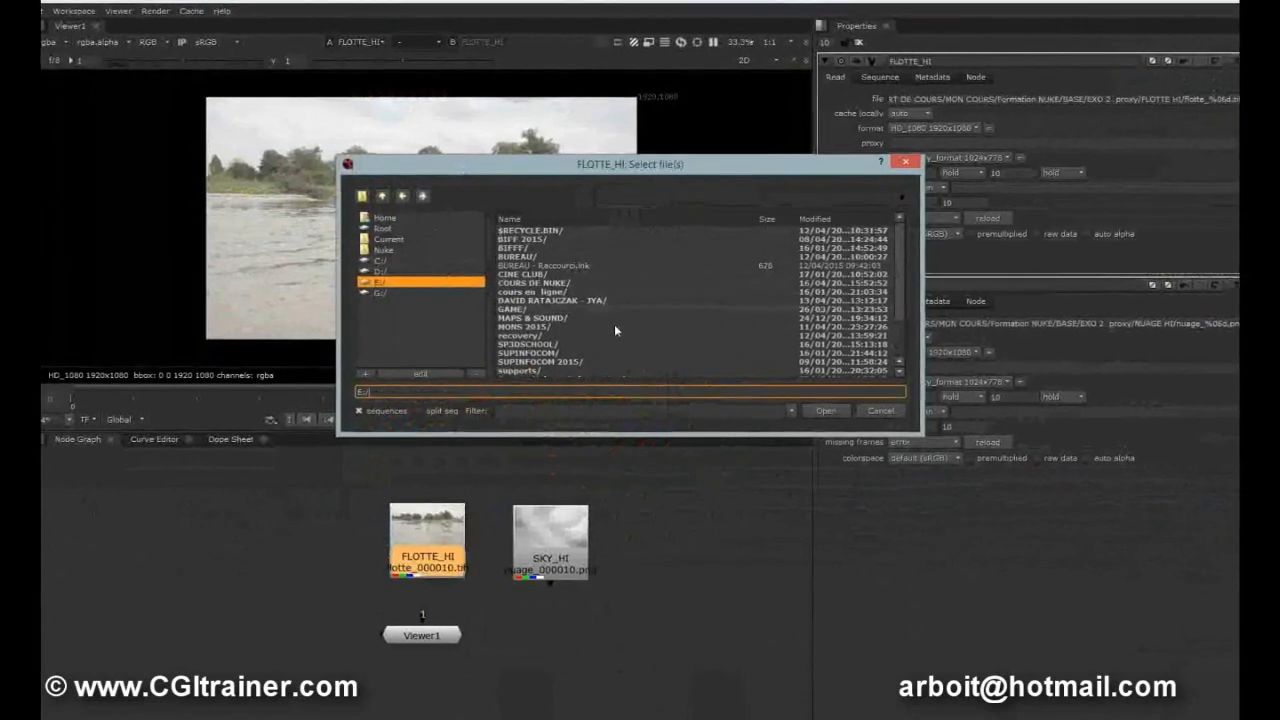
click(374, 271)
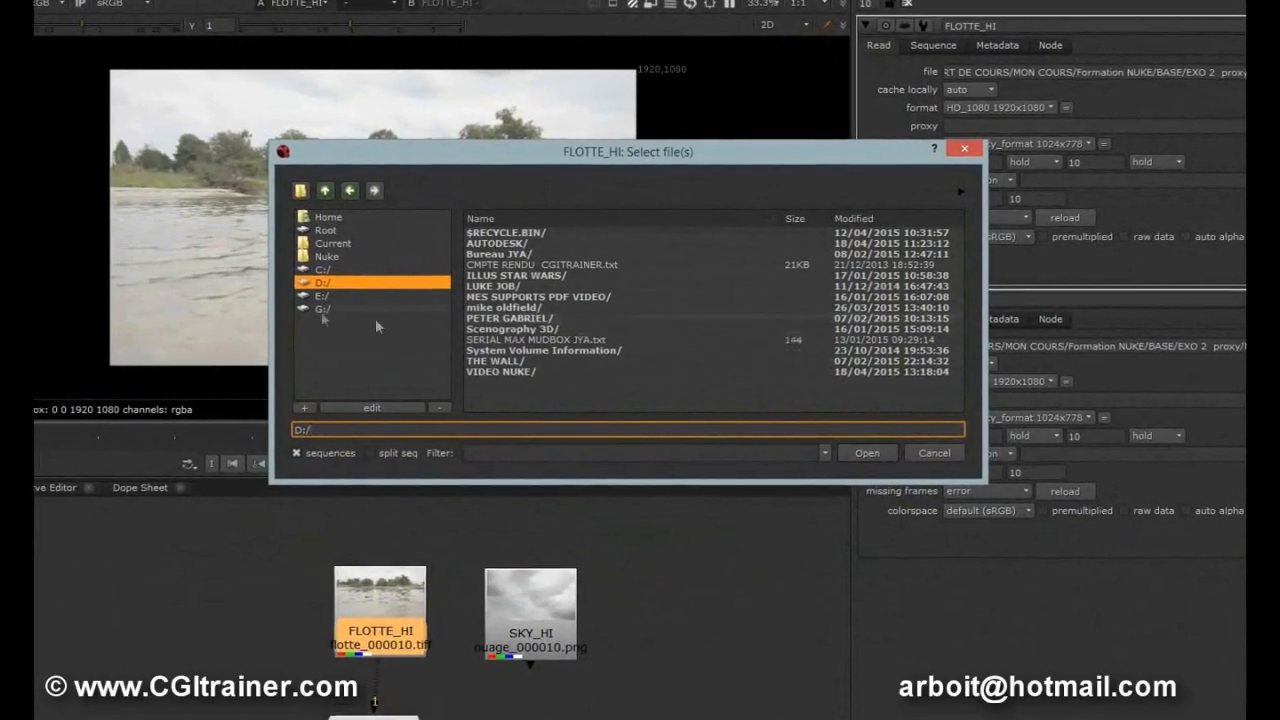
click(303, 298)
click(521, 295)
double_click(511, 301)
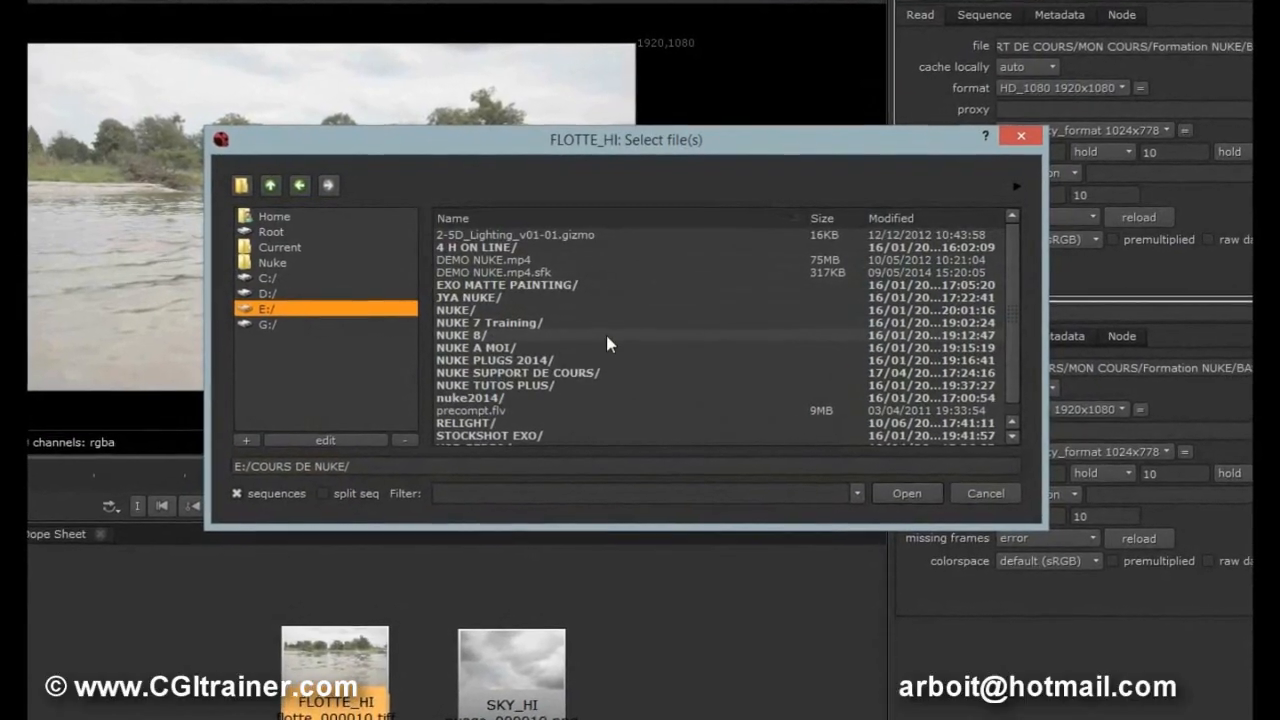
double_click(530, 369)
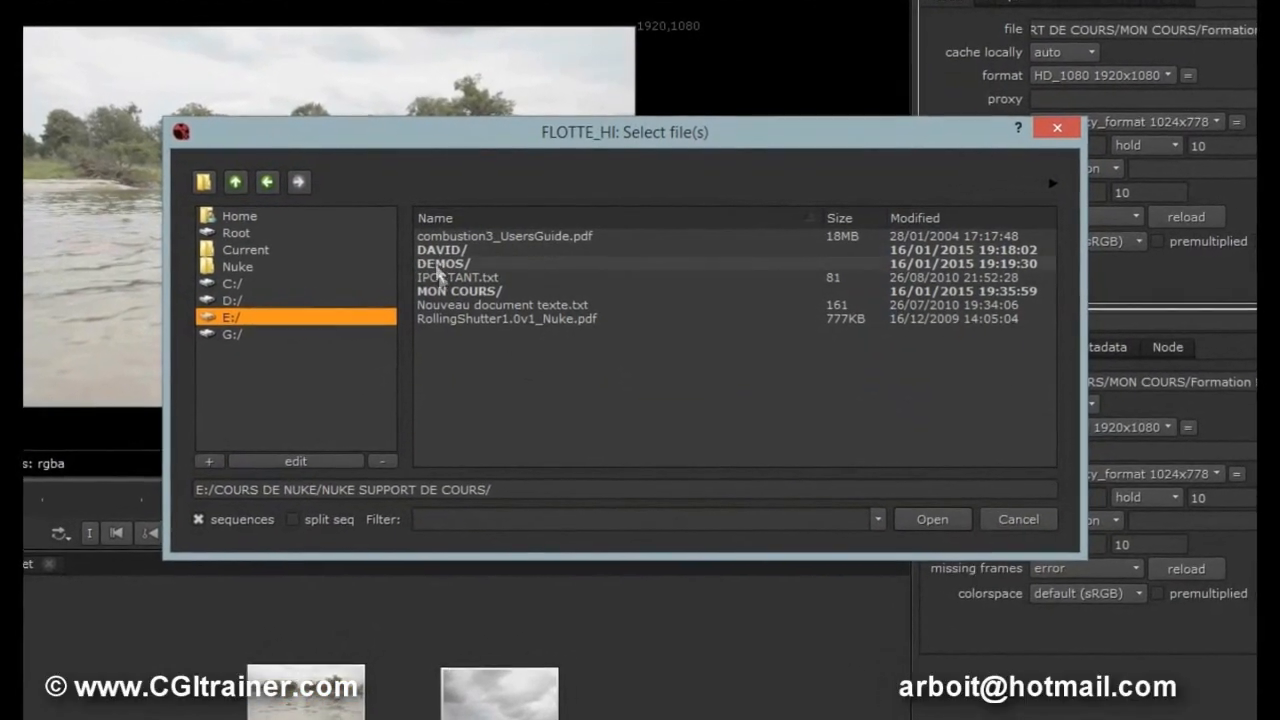
double_click(463, 289)
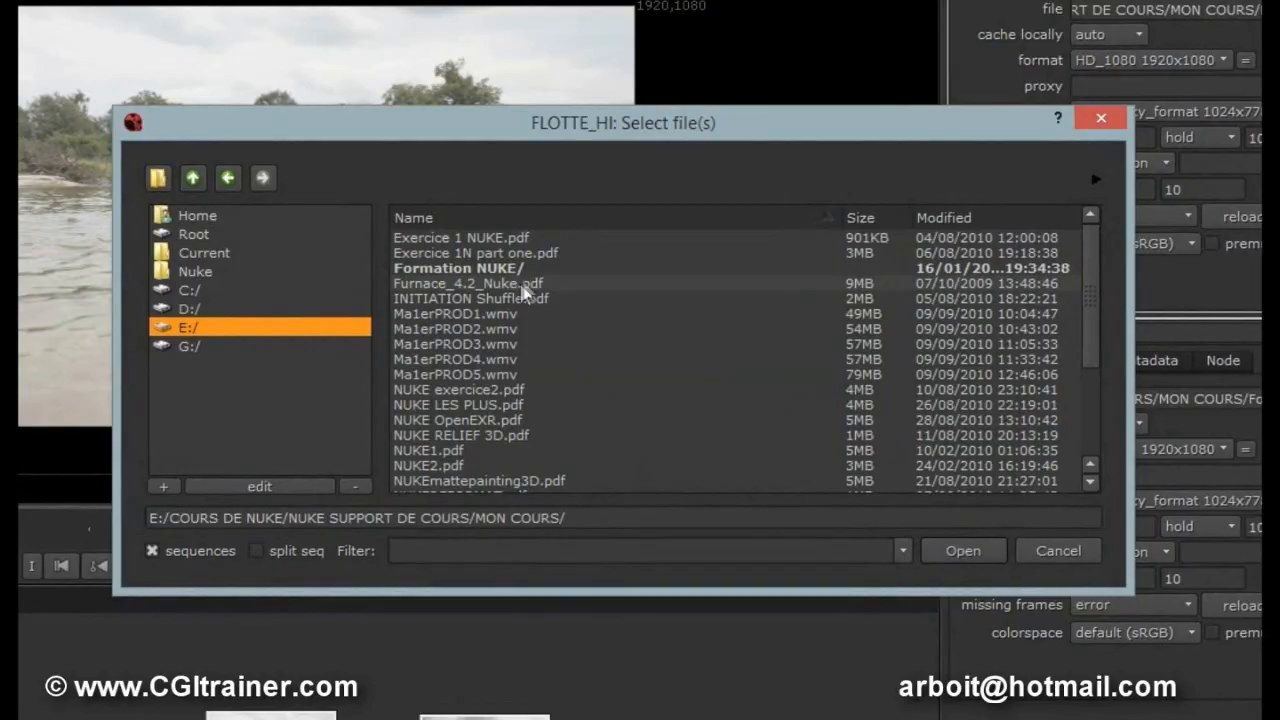
double_click(450, 274)
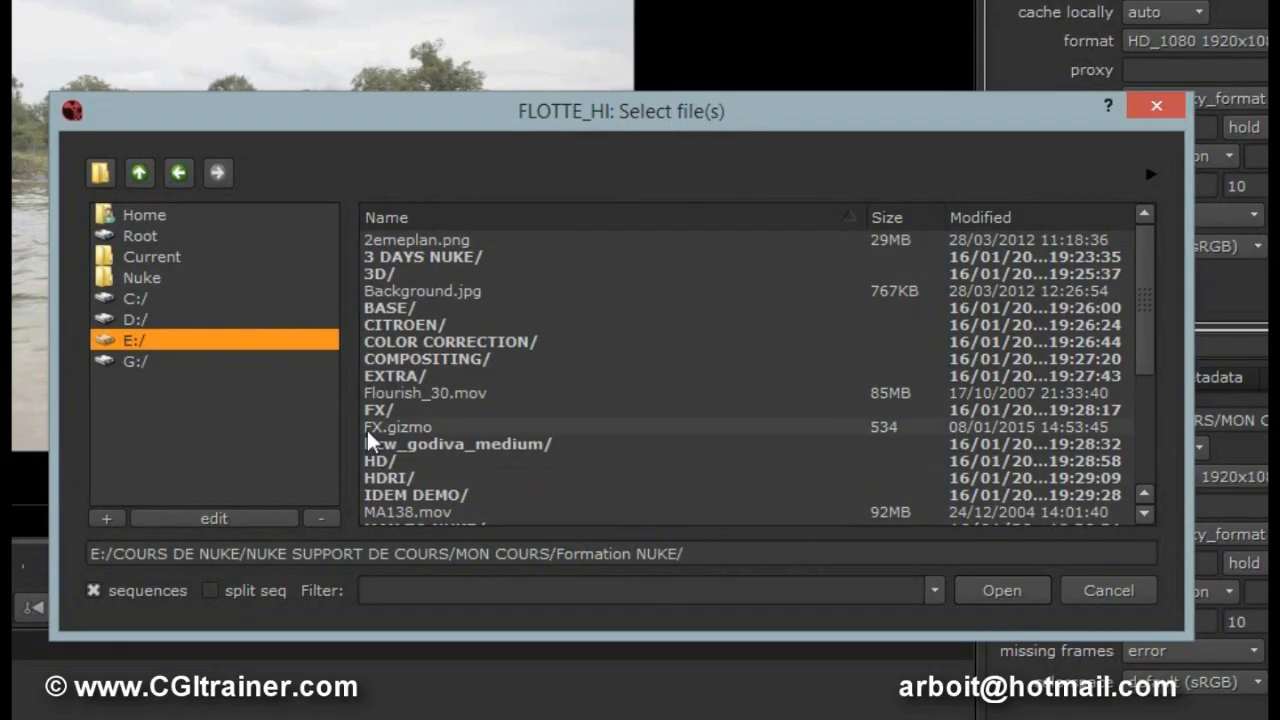
Add the Formation NUKE folder as a favorite, enabled for every browser type.
click(105, 518)
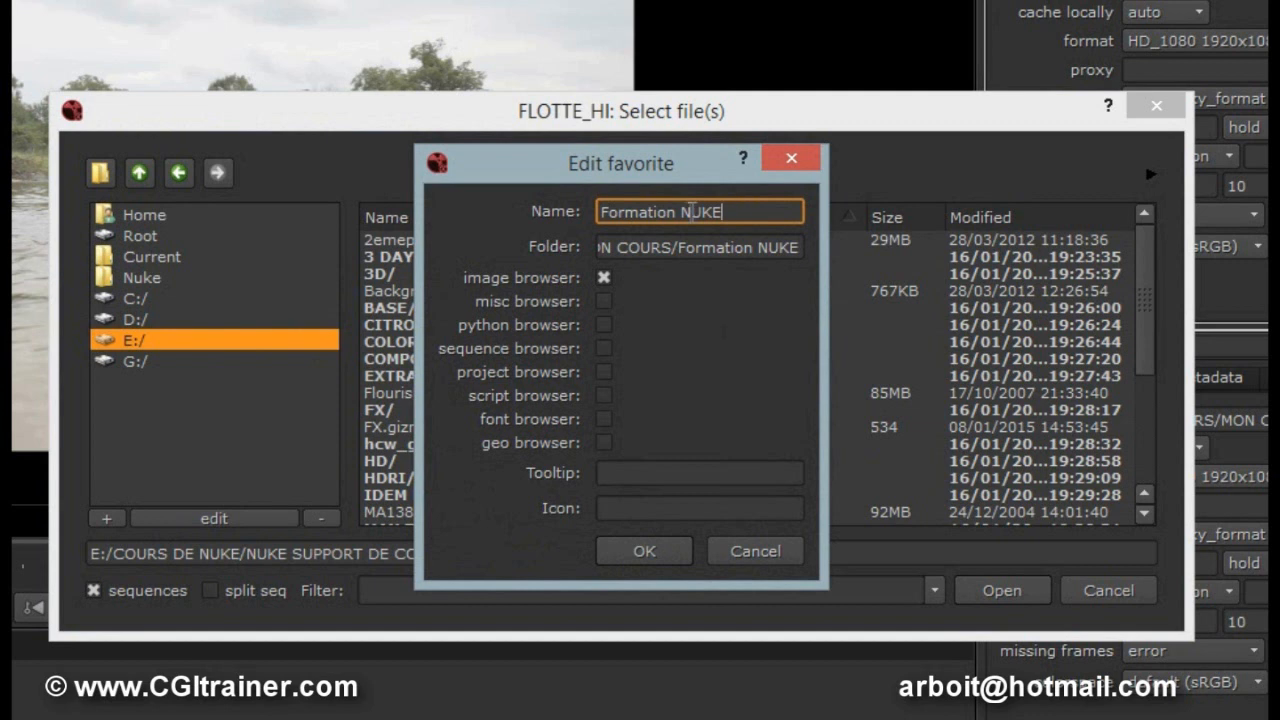
click(603, 301)
click(603, 325)
click(605, 371)
click(603, 348)
click(604, 395)
click(604, 419)
click(603, 442)
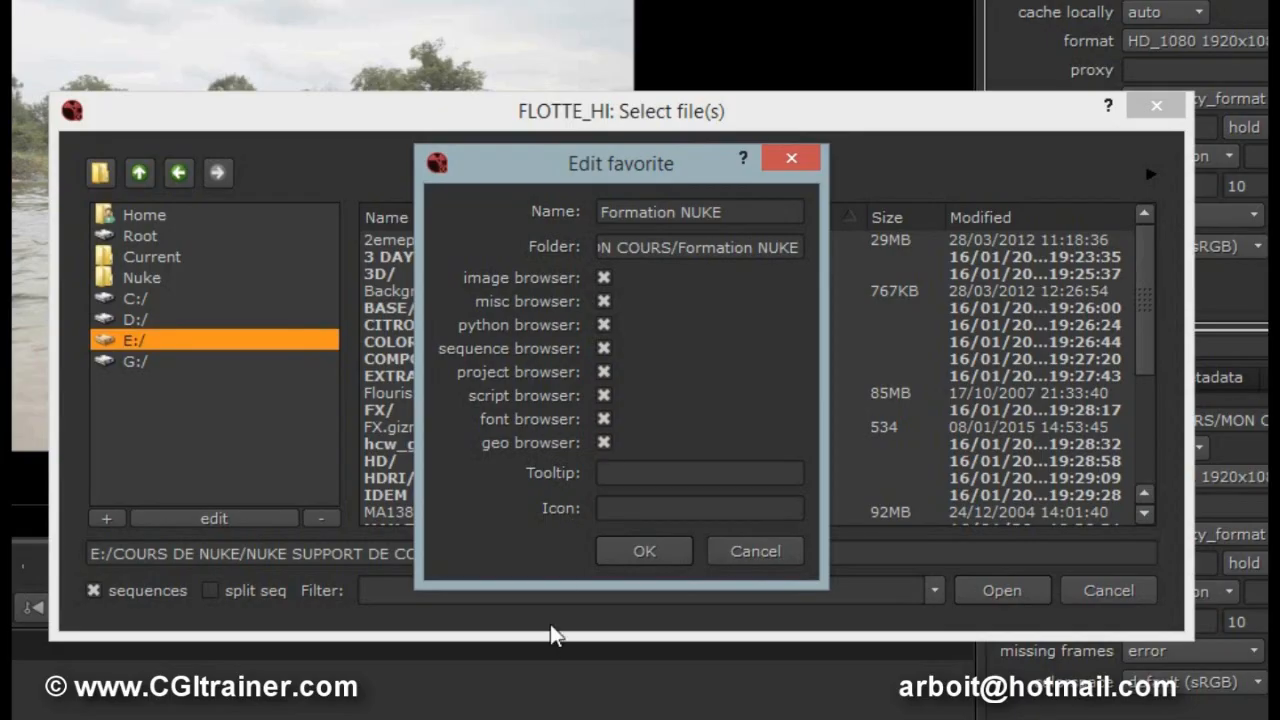
click(641, 556)
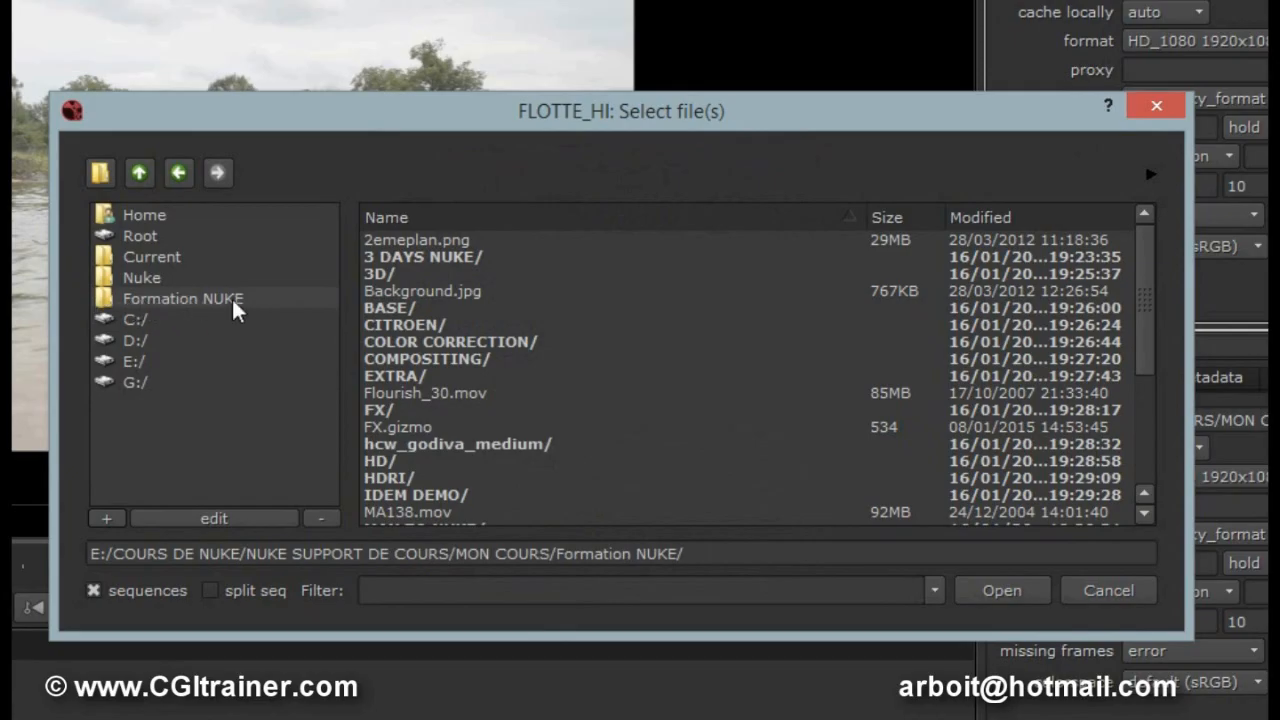
Reopen the proxy file browser and jump to the Formation NUKE favorite.
drag(446, 120, 418, 132)
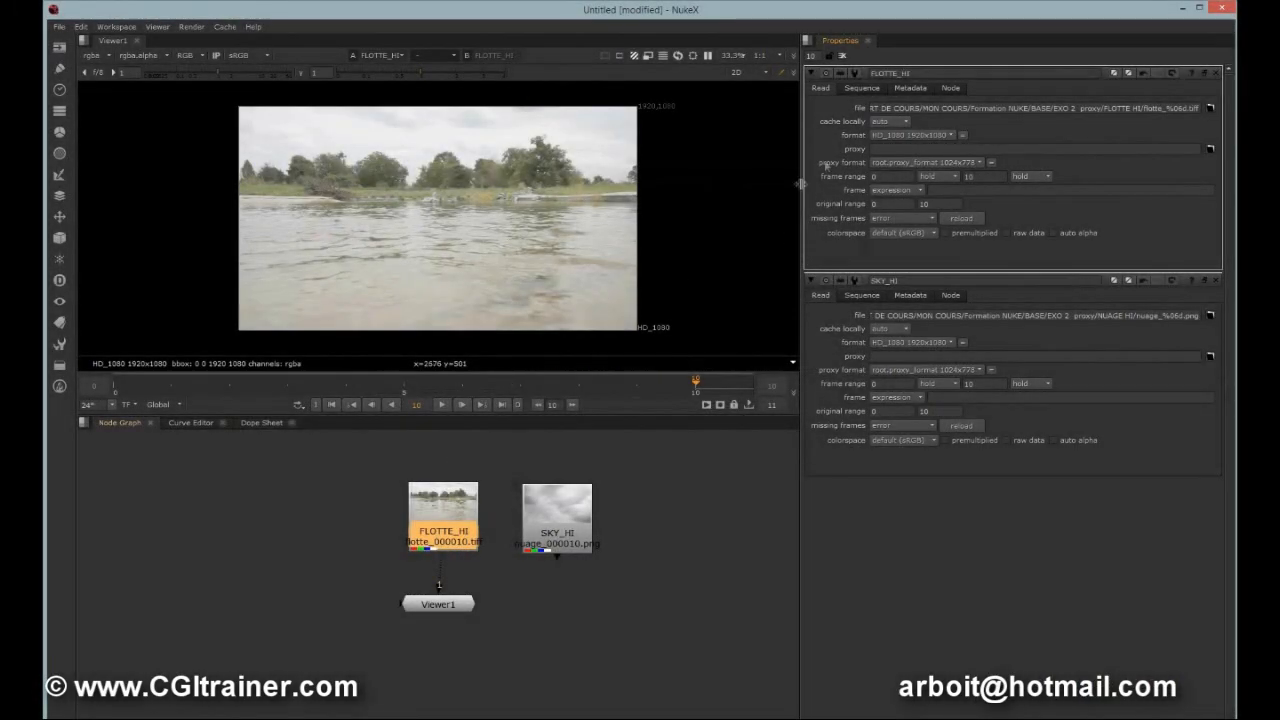
click(1211, 148)
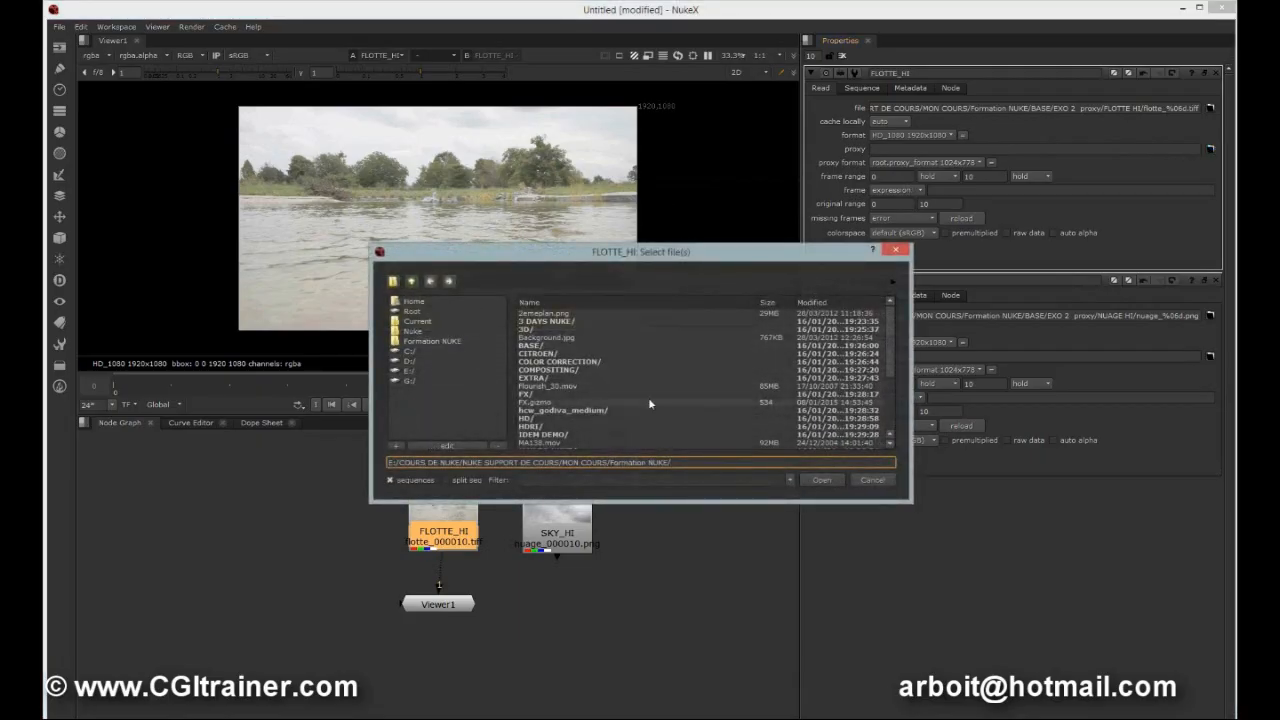
click(410, 352)
click(410, 361)
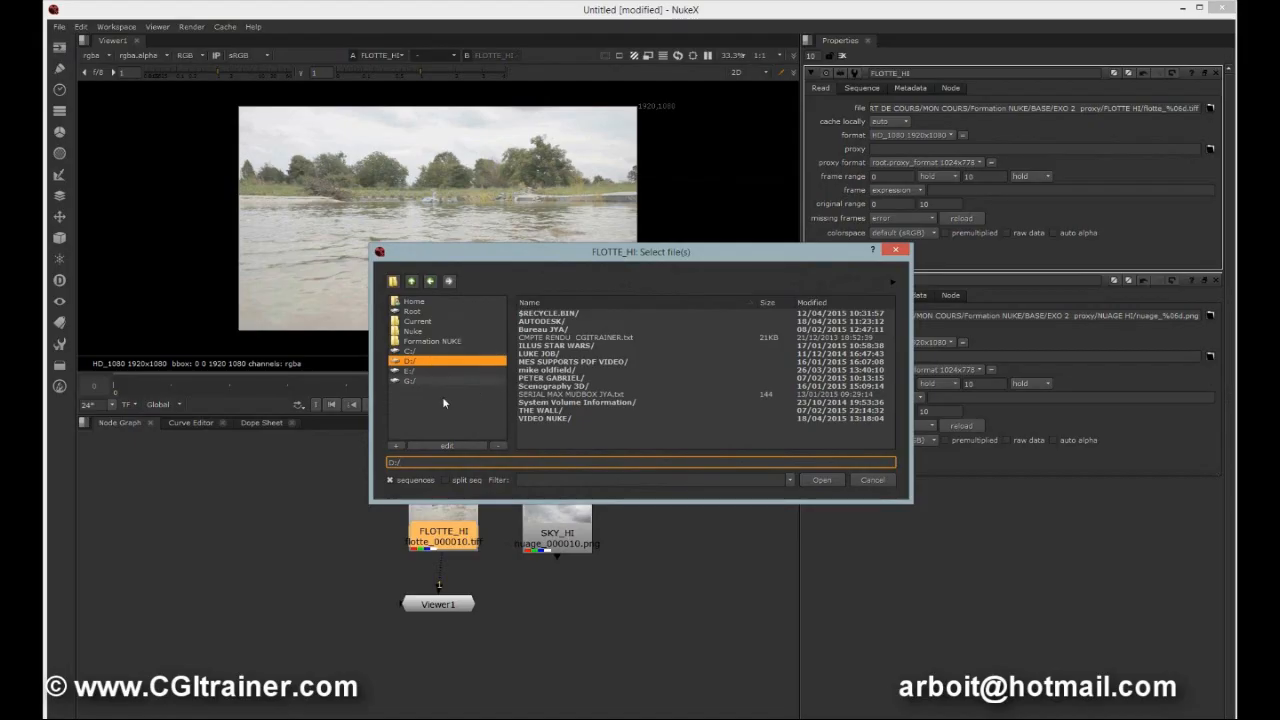
click(446, 342)
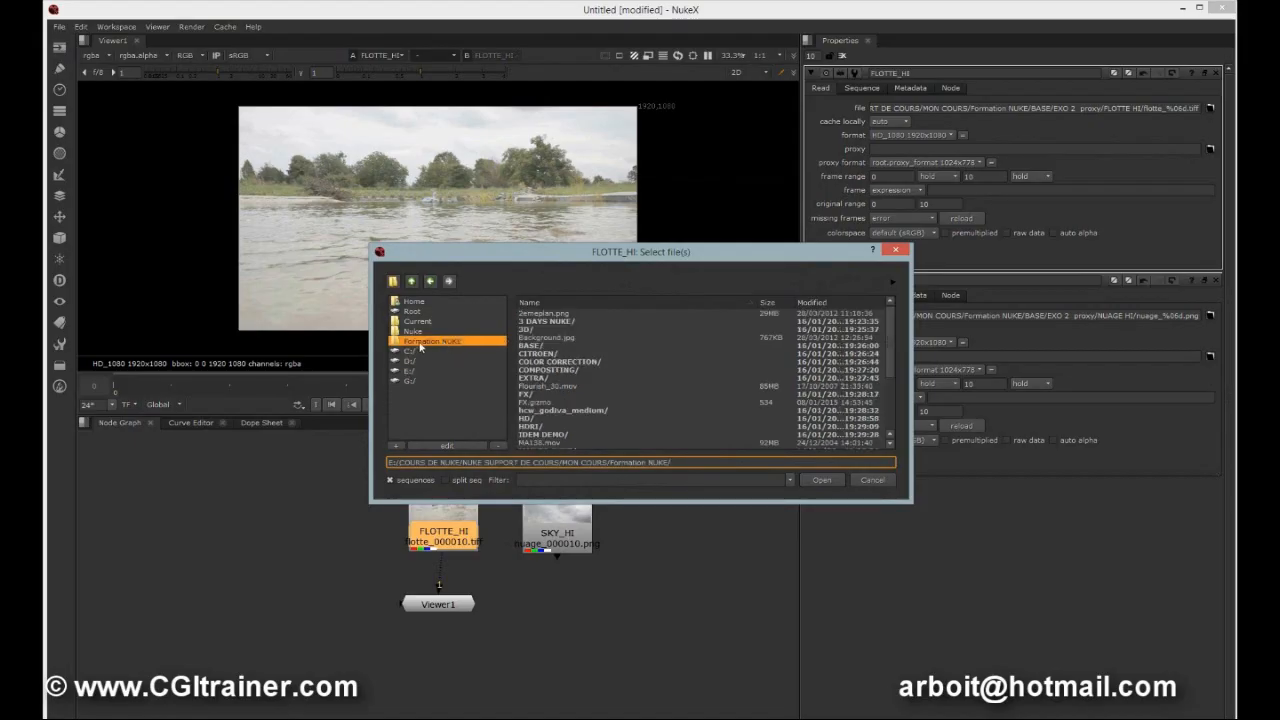
Navigate into BASE/EXO 2 proxy/PROXY to reach the proxy image sequences.
click(538, 340)
double_click(538, 345)
double_click(536, 344)
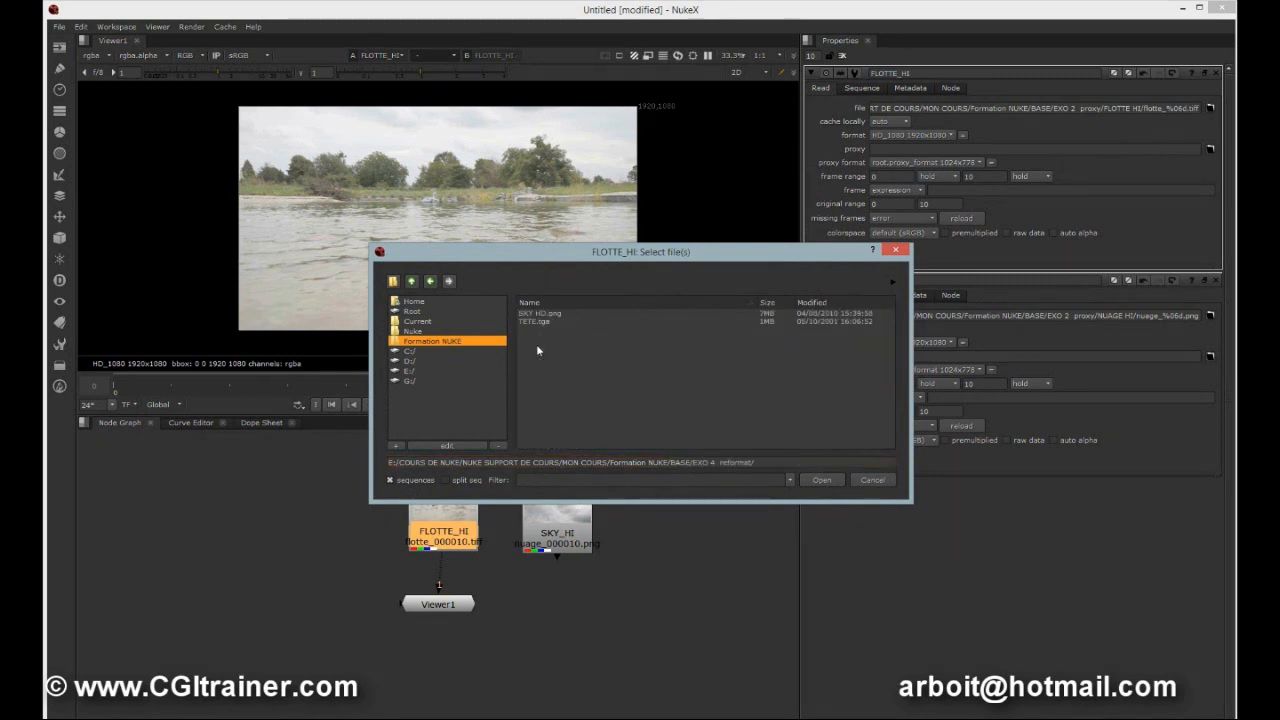
click(410, 282)
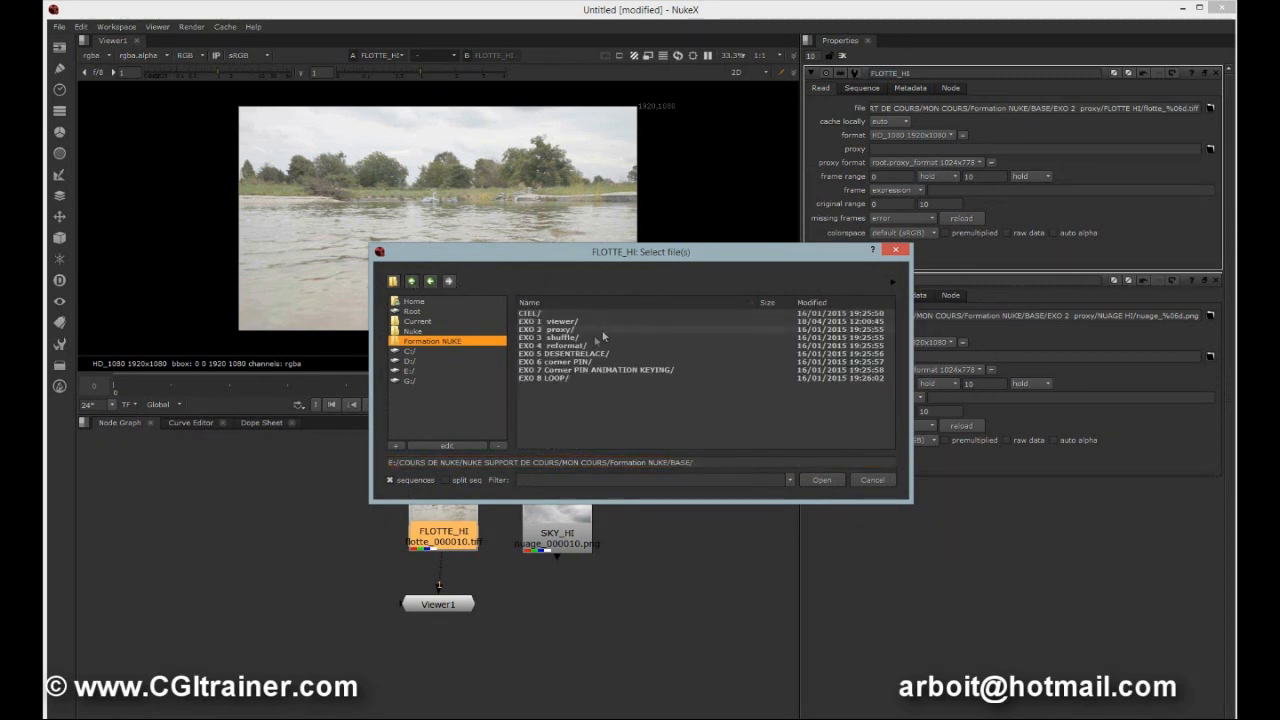
double_click(573, 330)
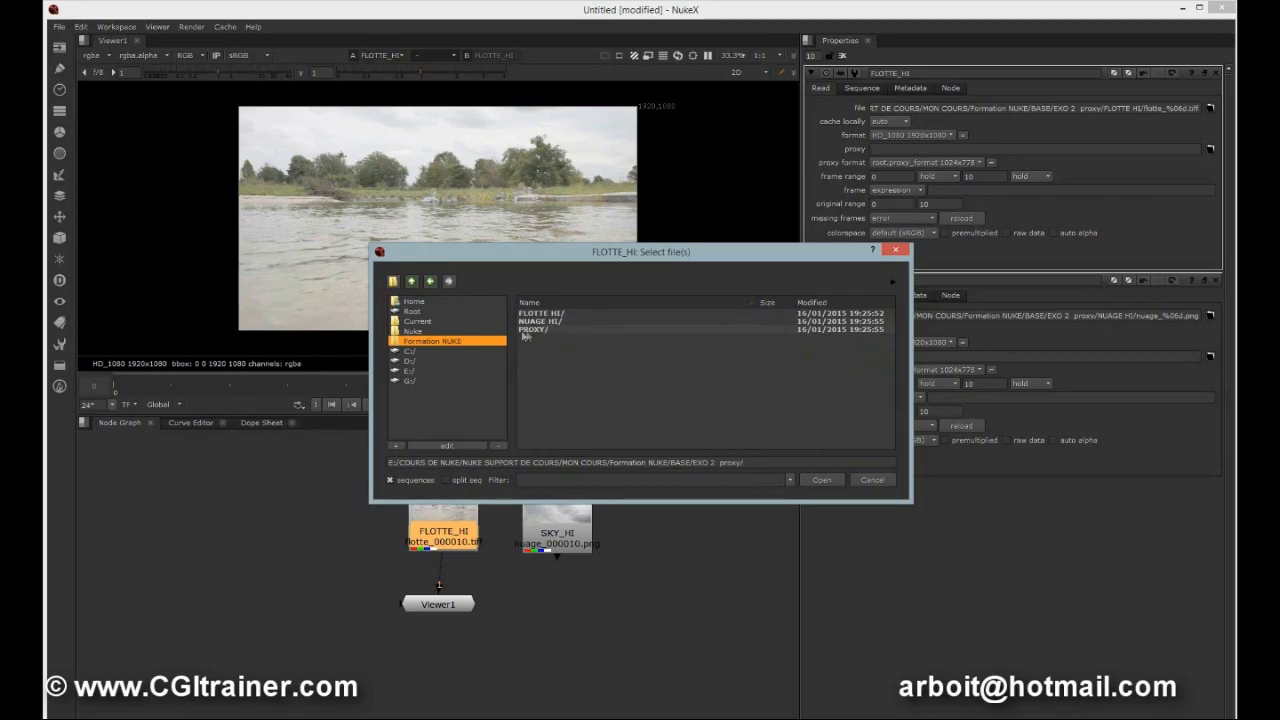
double_click(535, 330)
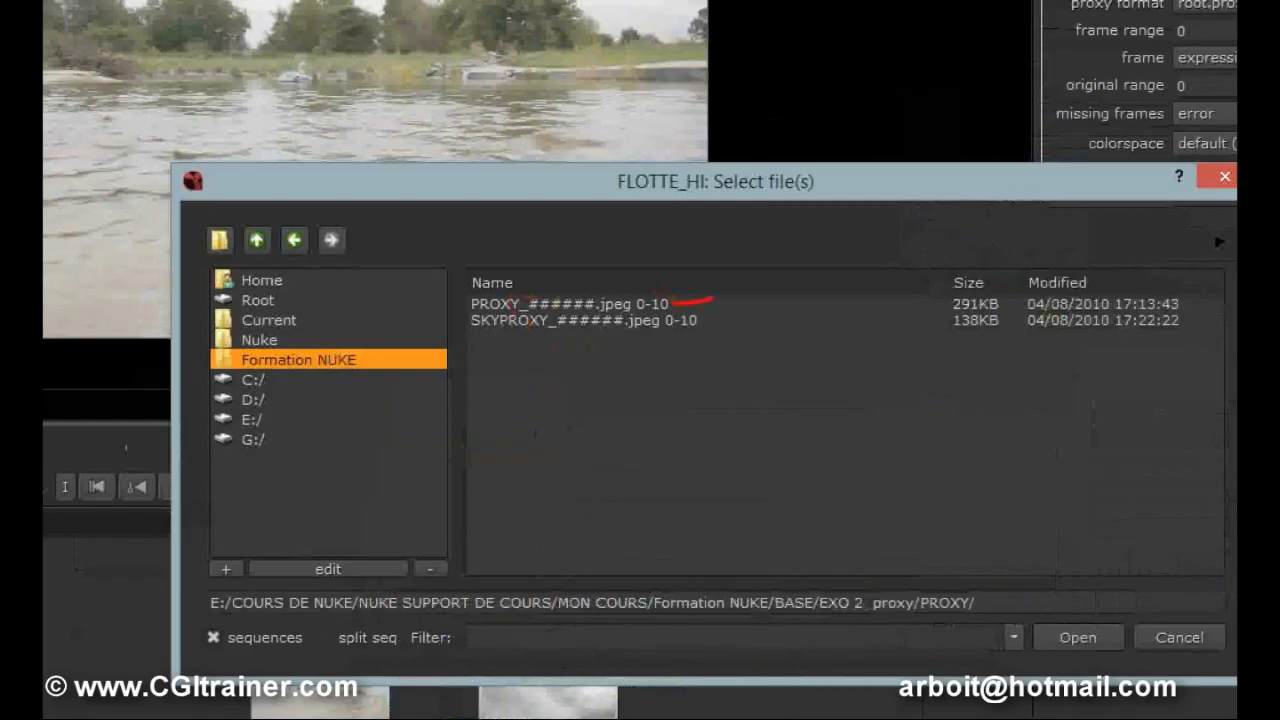
drag(465, 100, 467, 90)
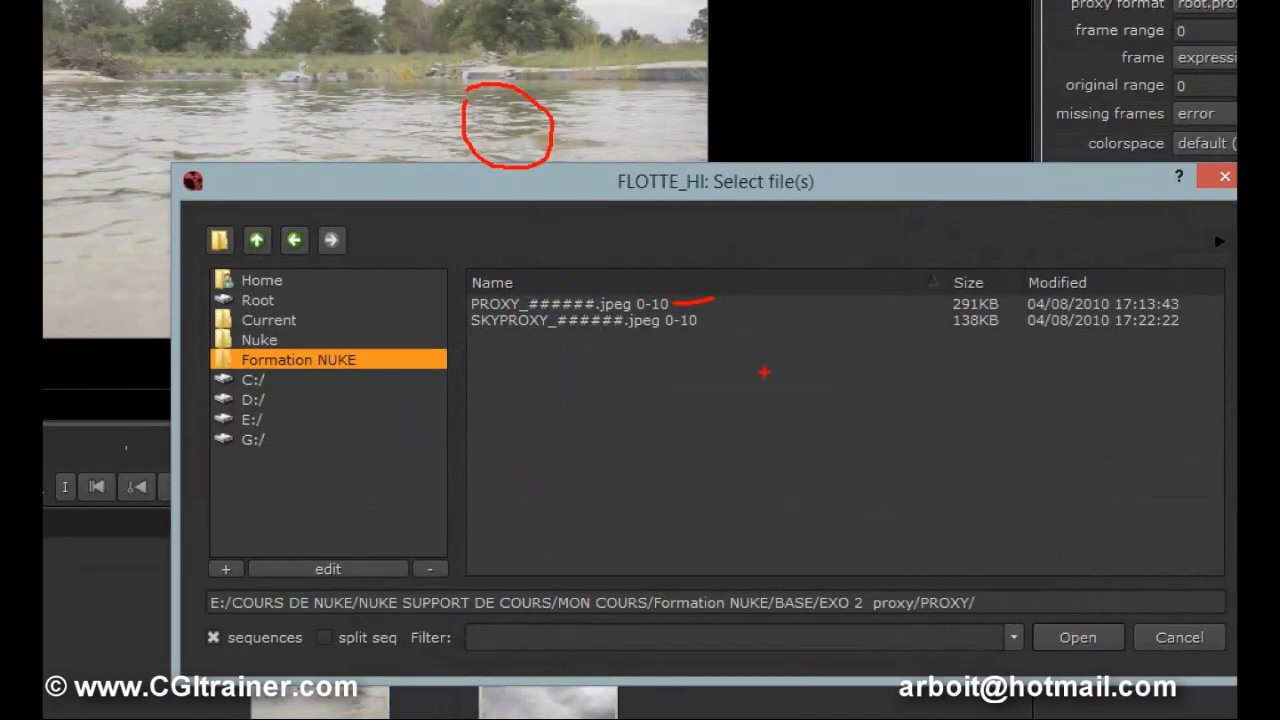
Assign the PROXY_######.jpeg 0-10 sequence as the FLOTTE_HI Read node's proxy.
drag(358, 128, 490, 134)
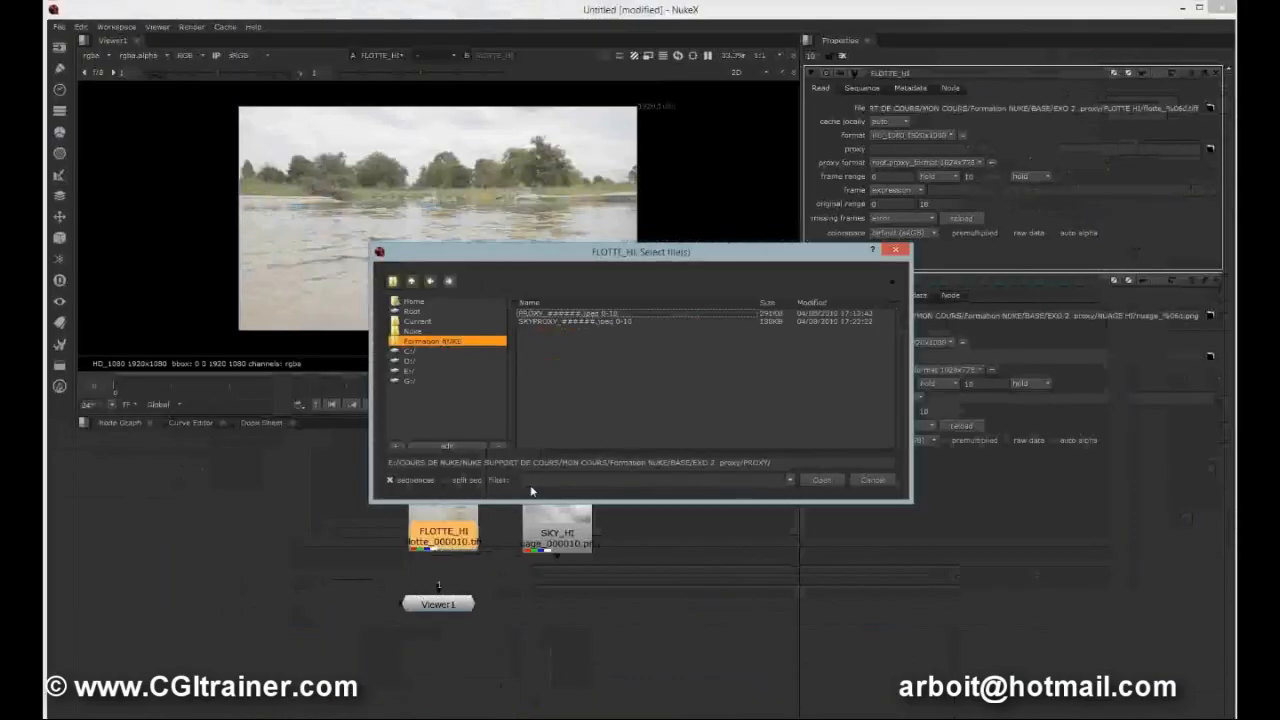
click(545, 314)
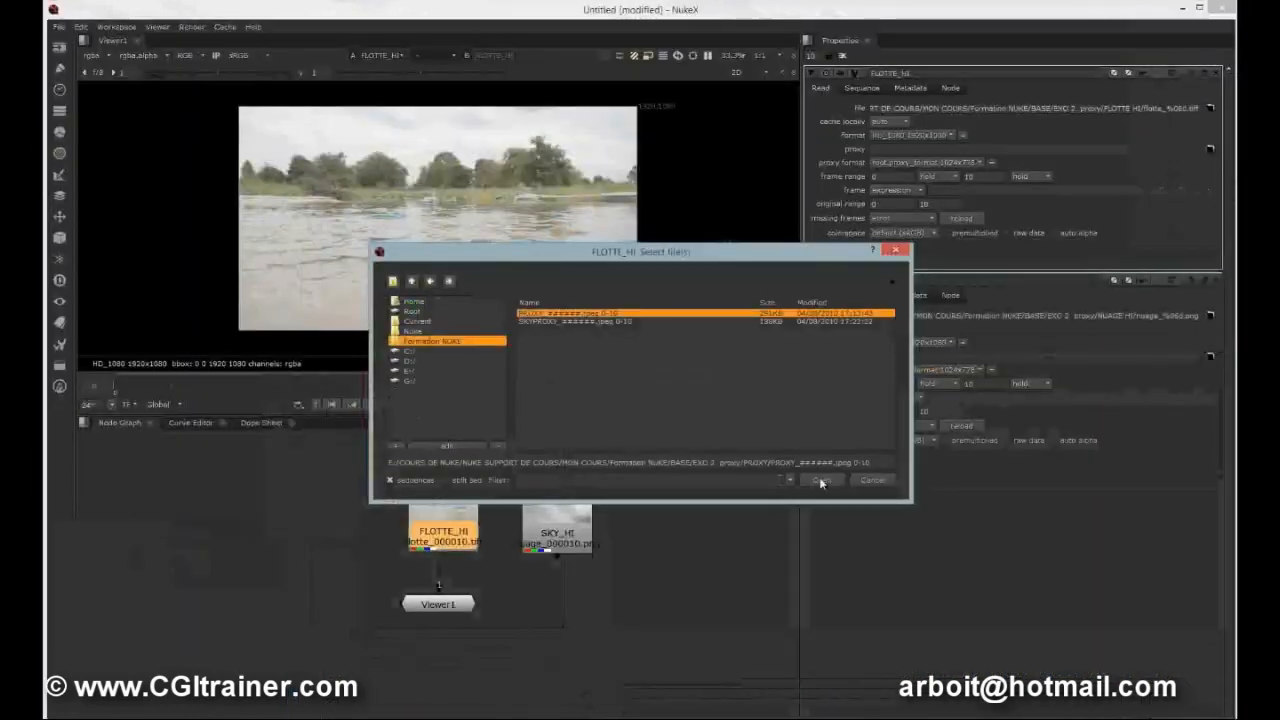
click(1195, 707)
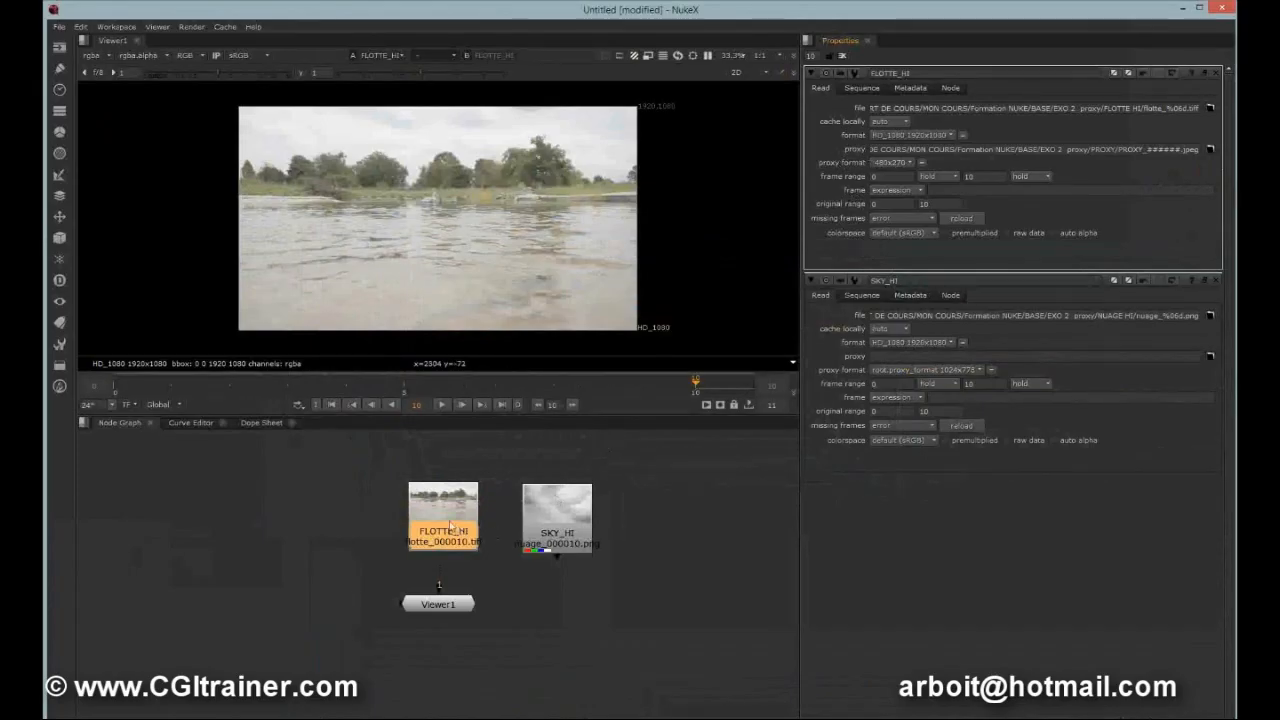
Select the SKY_HI Read node and assign the SKYPROXY_######.jpeg 0-10 sequence as its proxy file.
drag(450, 527, 451, 509)
click(549, 526)
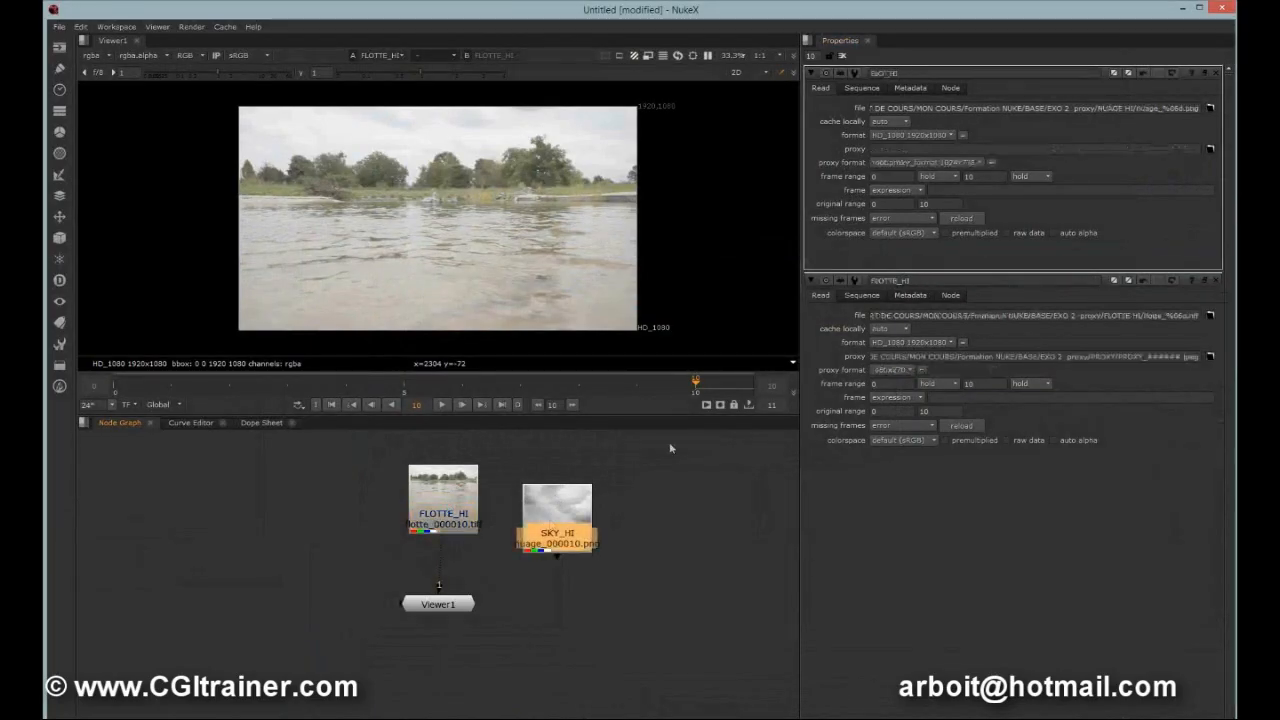
click(1210, 149)
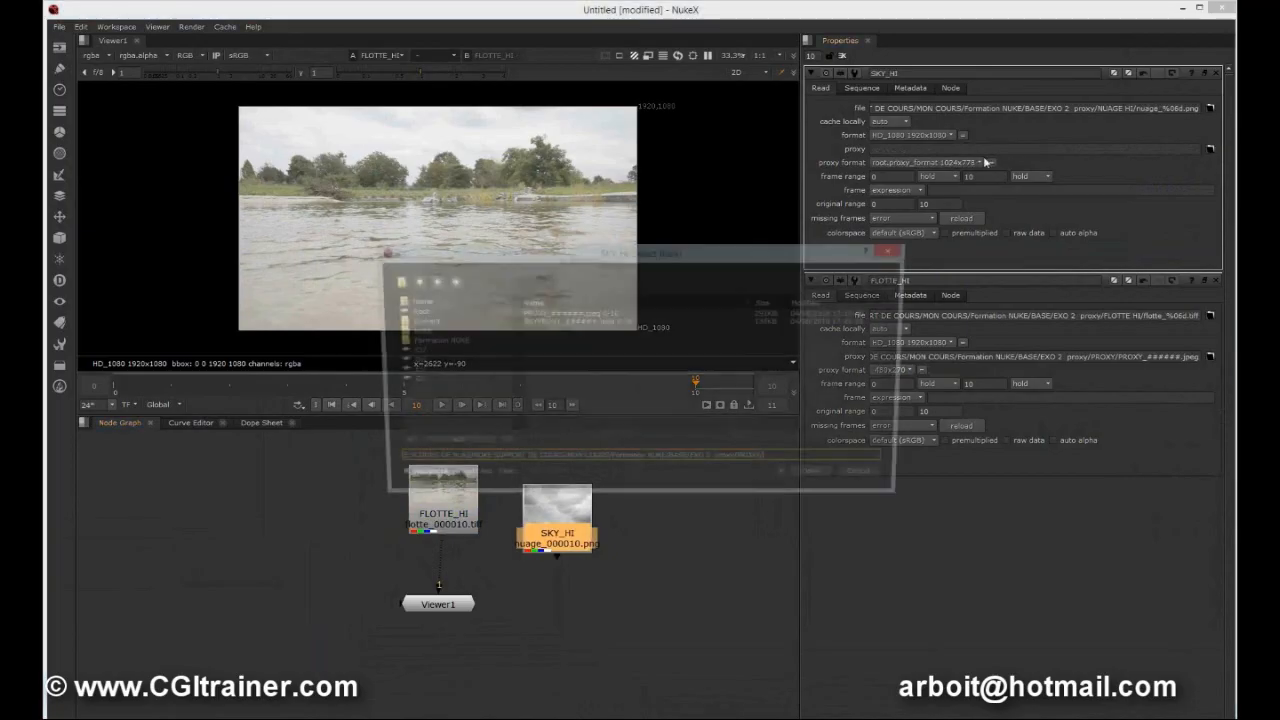
click(525, 322)
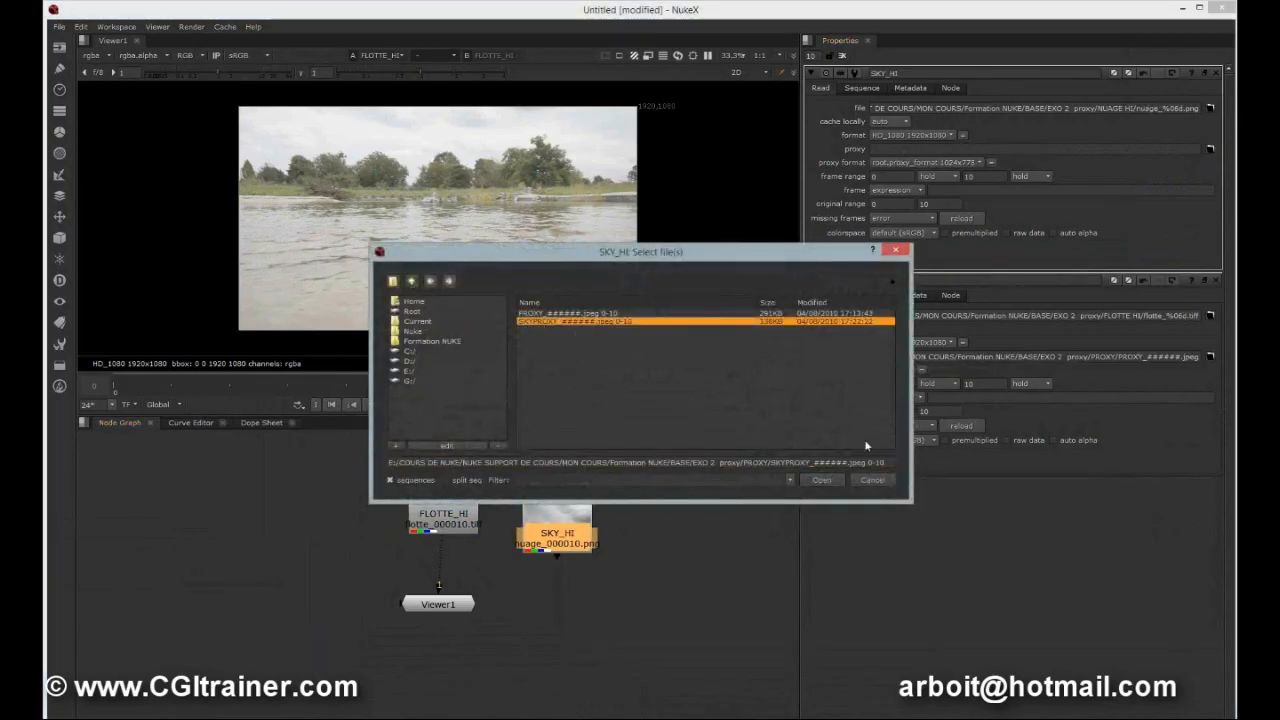
click(819, 480)
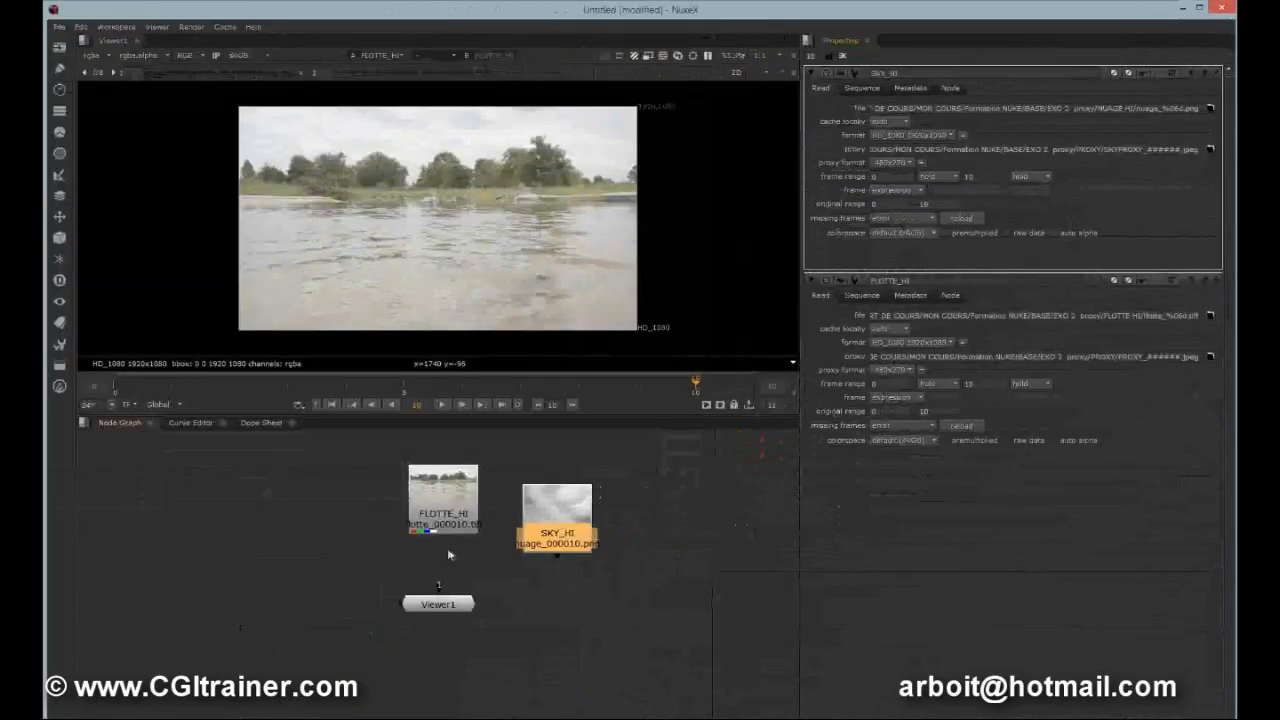
View SKY_HI in the viewer and switch the viewer into proxy mode.
key(1)
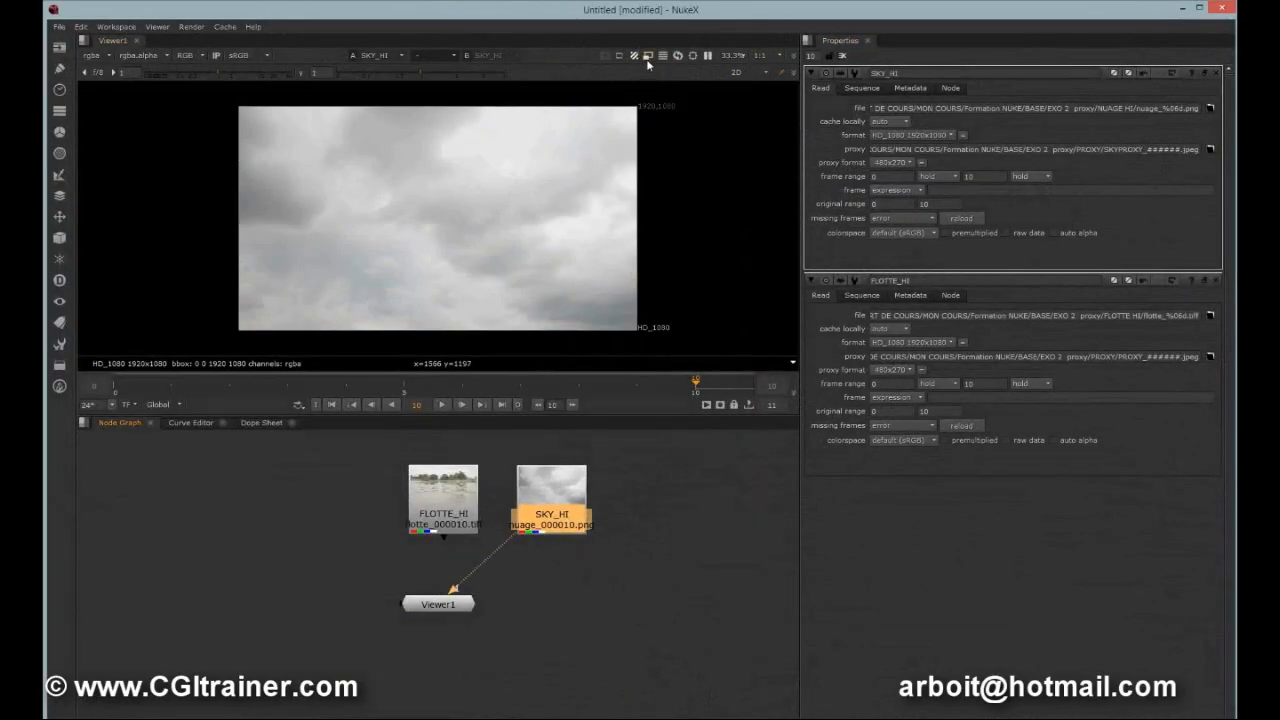
click(648, 57)
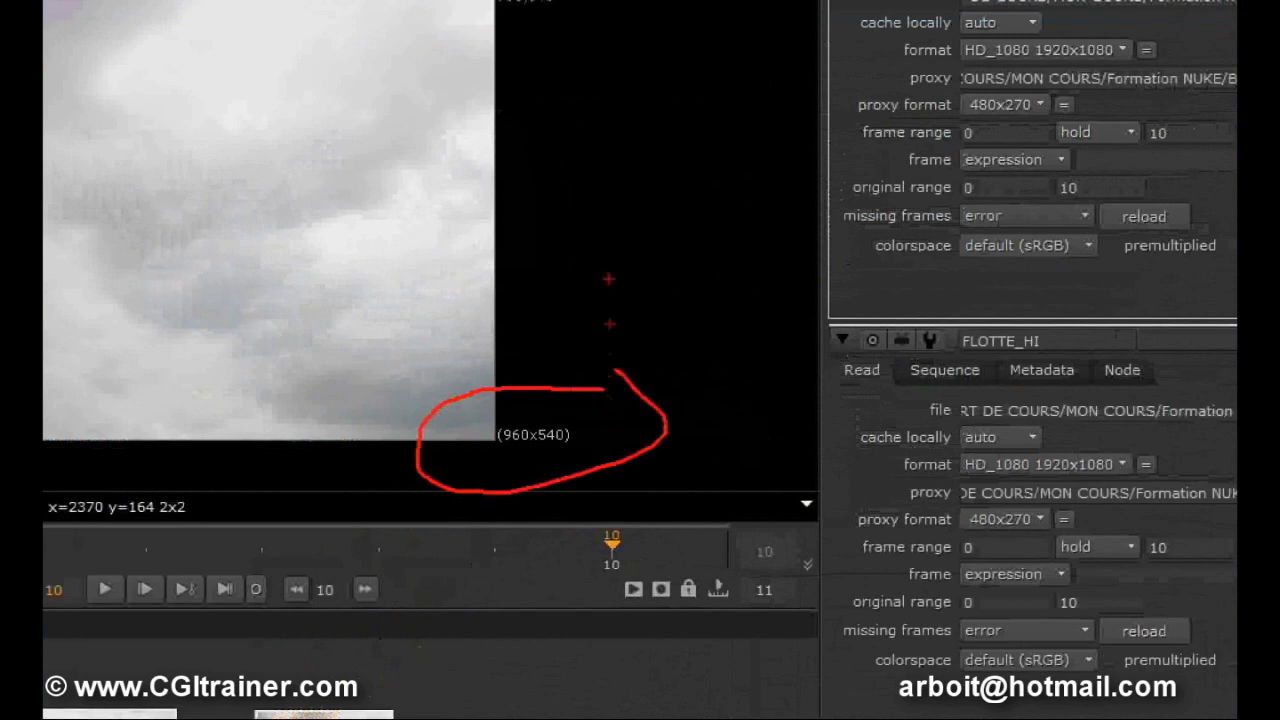
mouse_move(576, 232)
mouse_down()
mouse_move(594, 210)
mouse_move(587, 239)
mouse_up()
drag(627, 246, 617, 296)
drag(680, 174, 709, 224)
key(Escape)
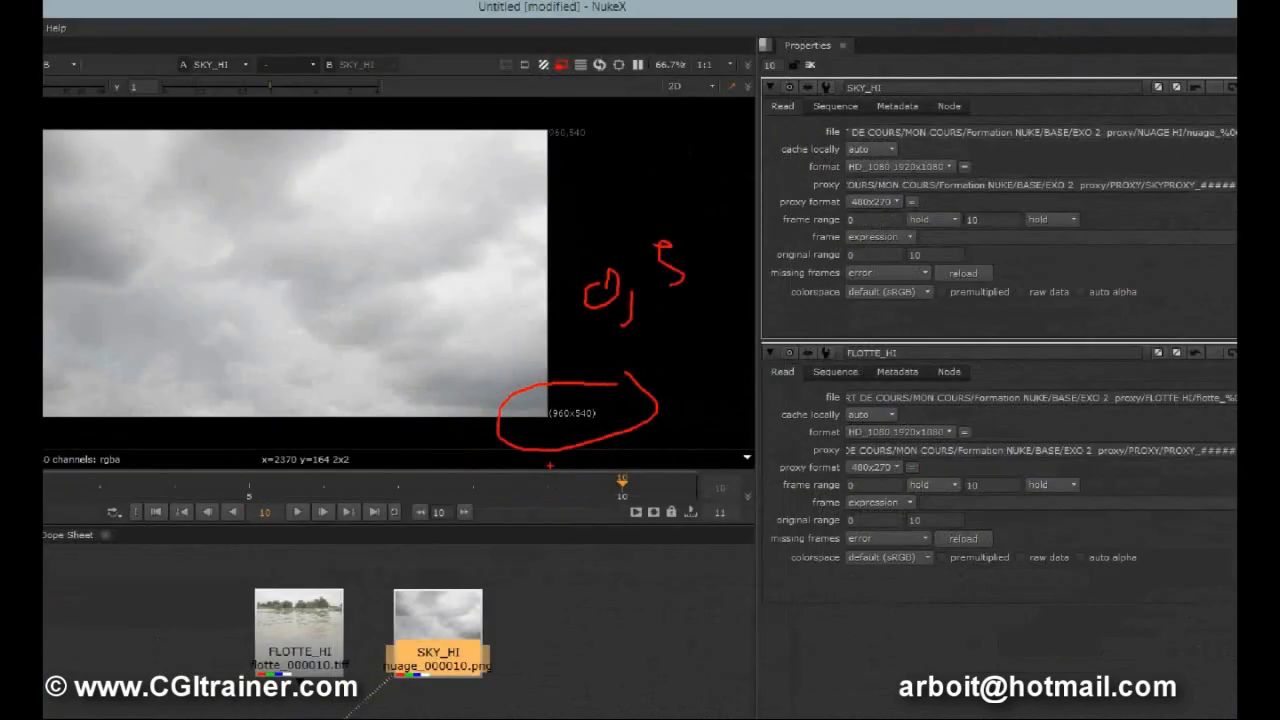
mouse_move(546, 495)
mouse_down()
mouse_move(554, 477)
mouse_move(549, 495)
mouse_up()
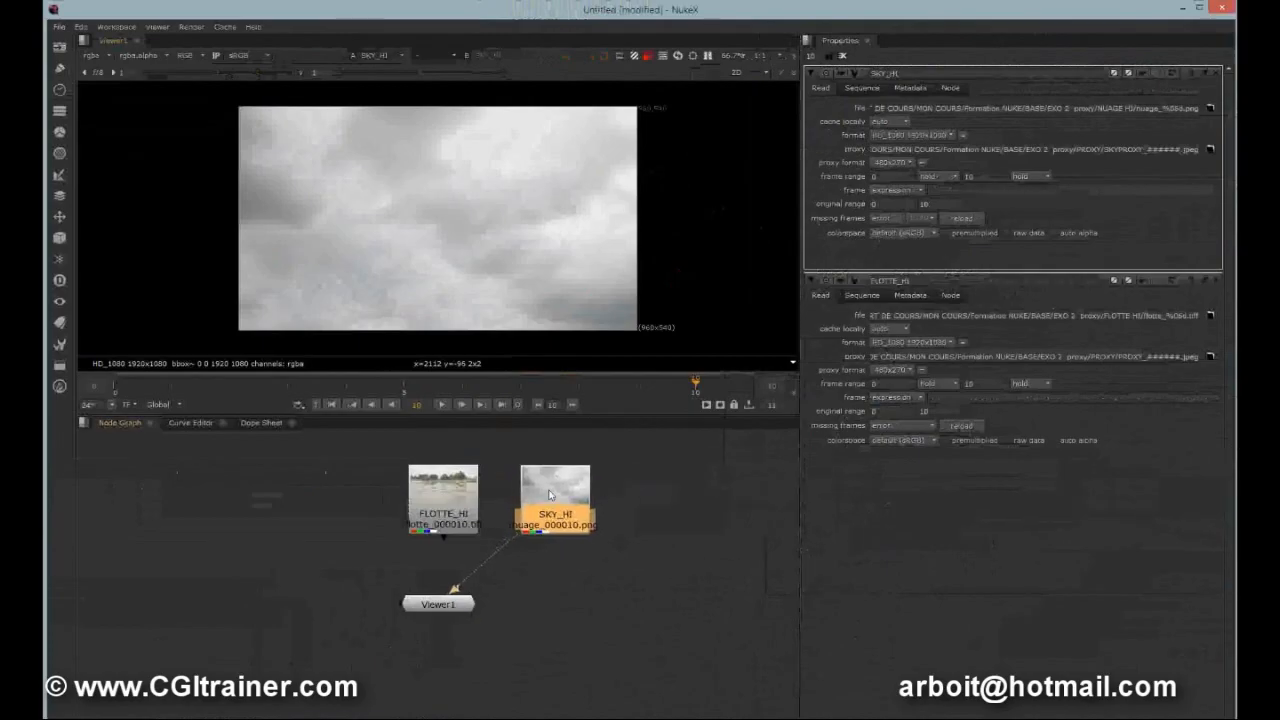
click(640, 512)
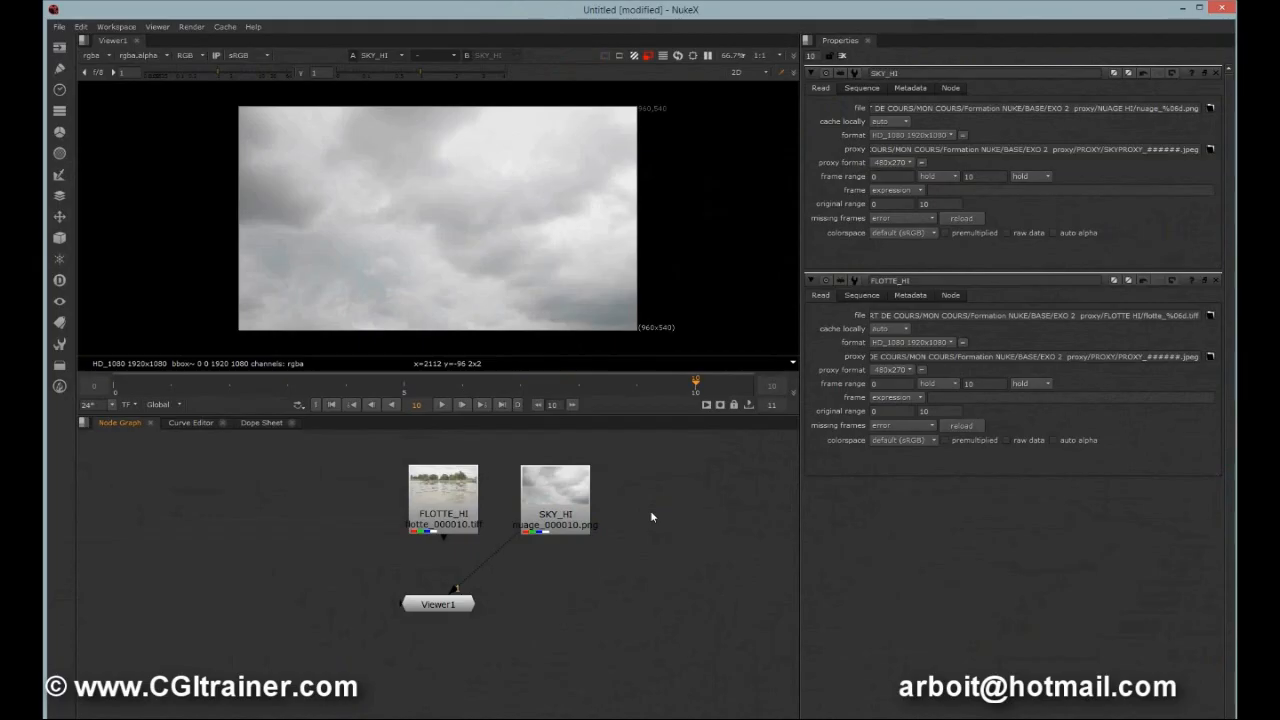
In the project settings, set read proxy files to always.
key(s)
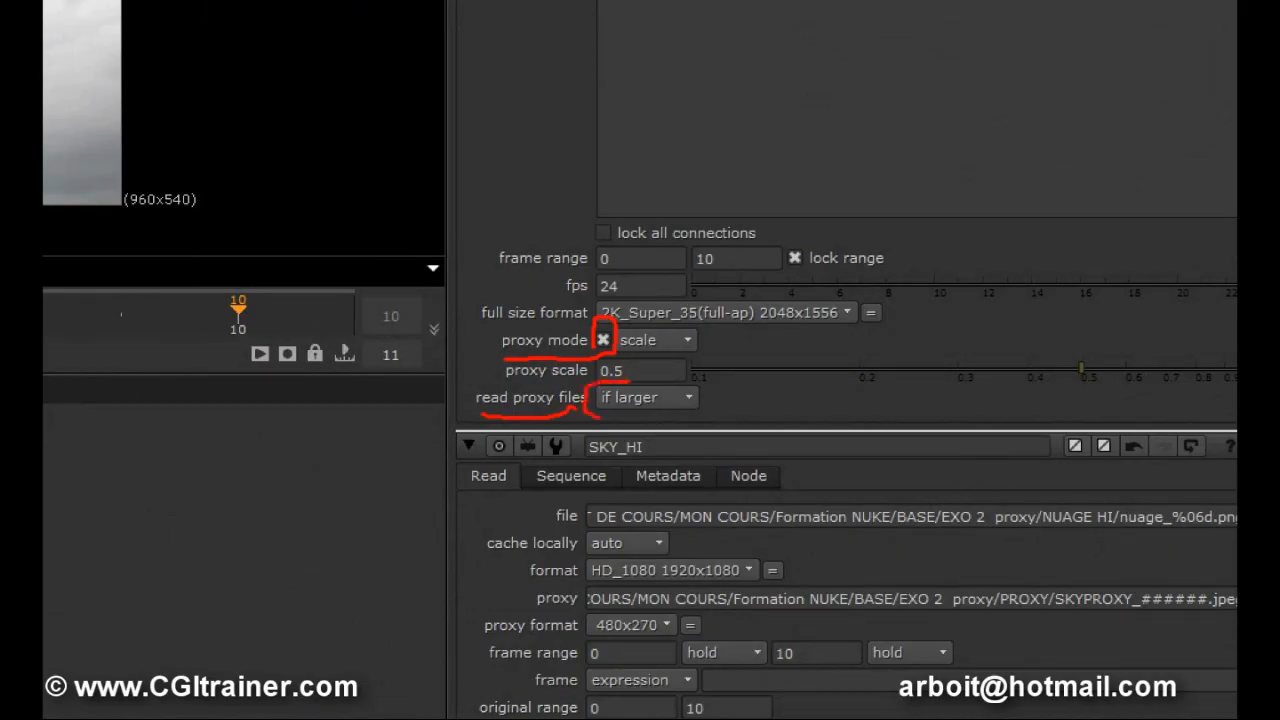
click(685, 397)
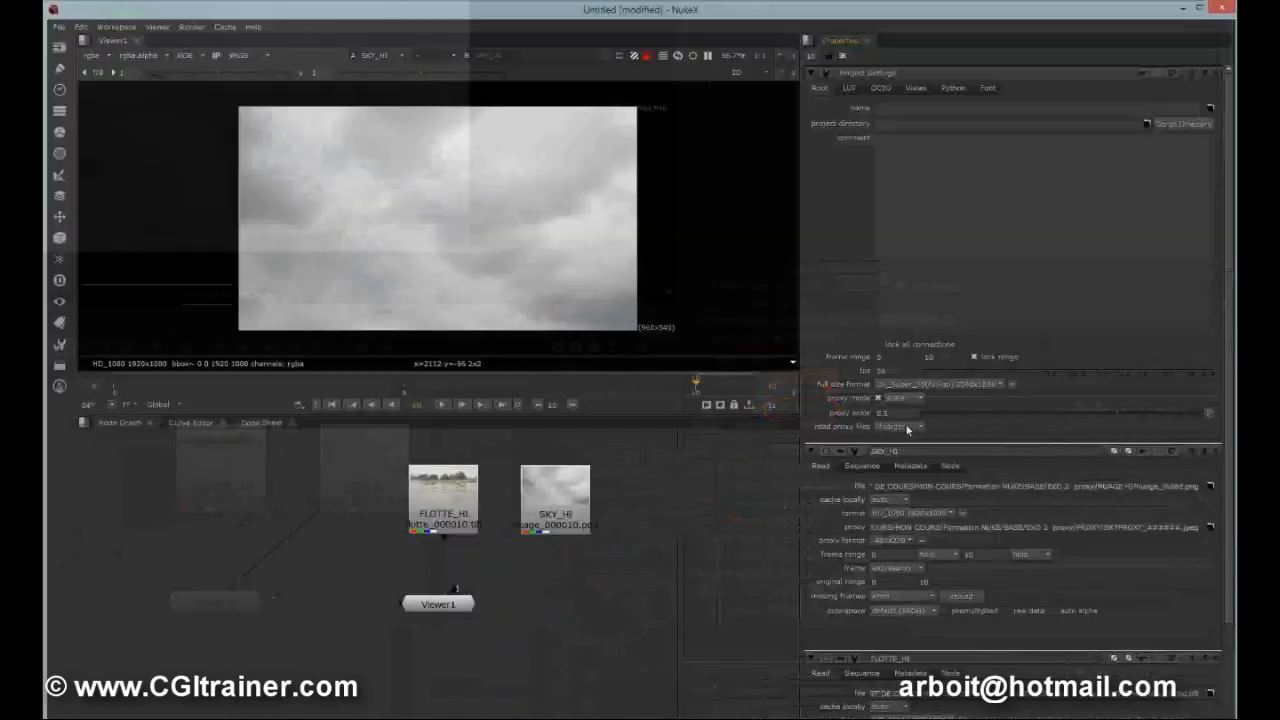
click(805, 375)
click(809, 406)
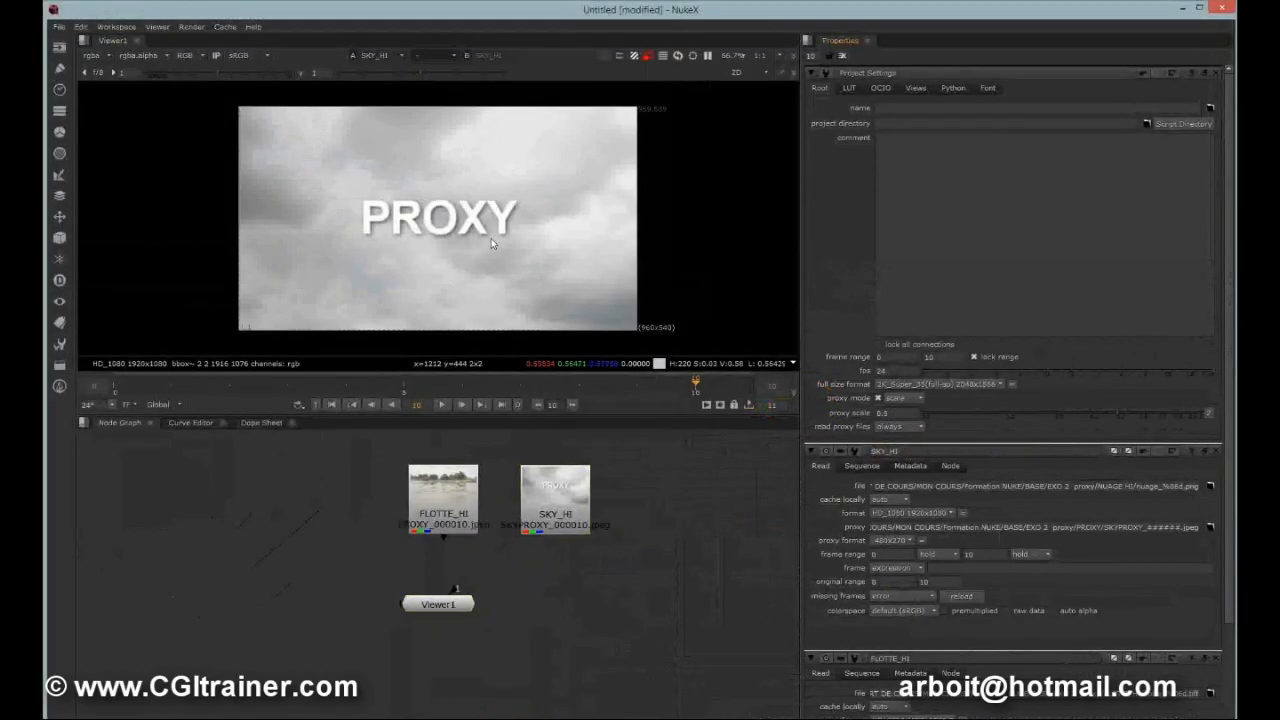
View FLOTTE_HI in the viewer and play back its proxy sequence.
drag(517, 542, 439, 504)
click(440, 404)
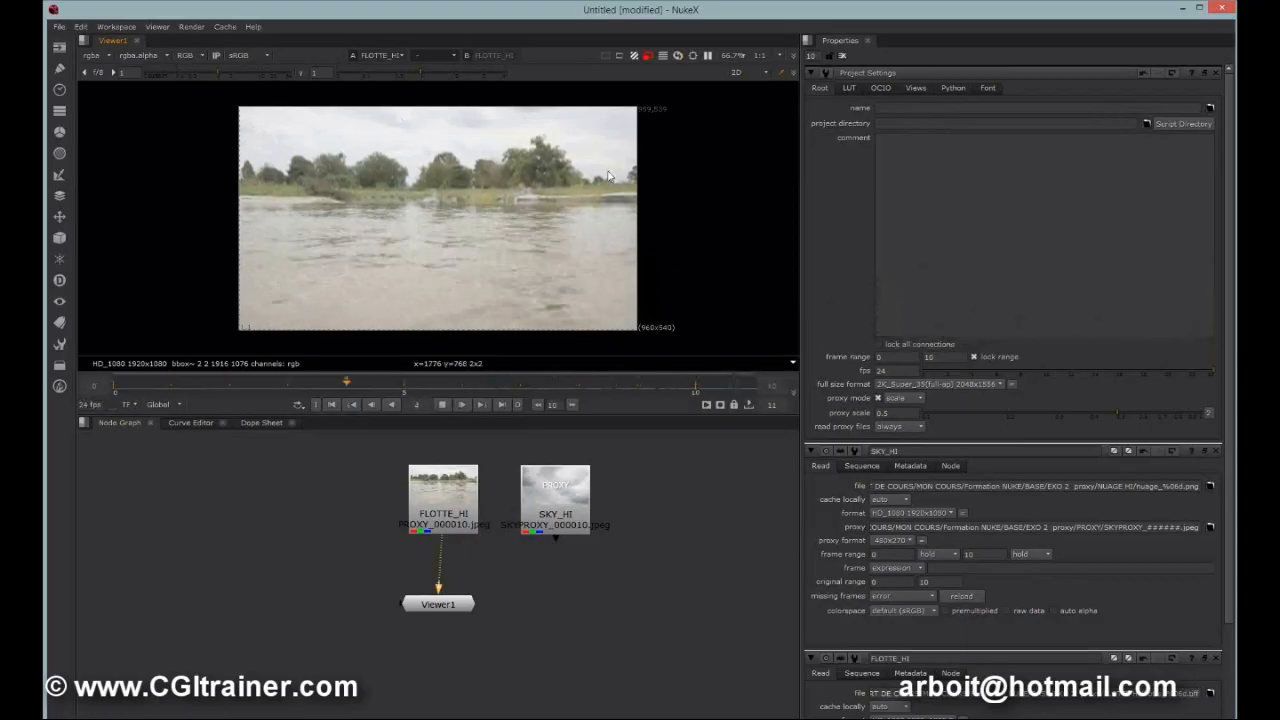
click(720, 404)
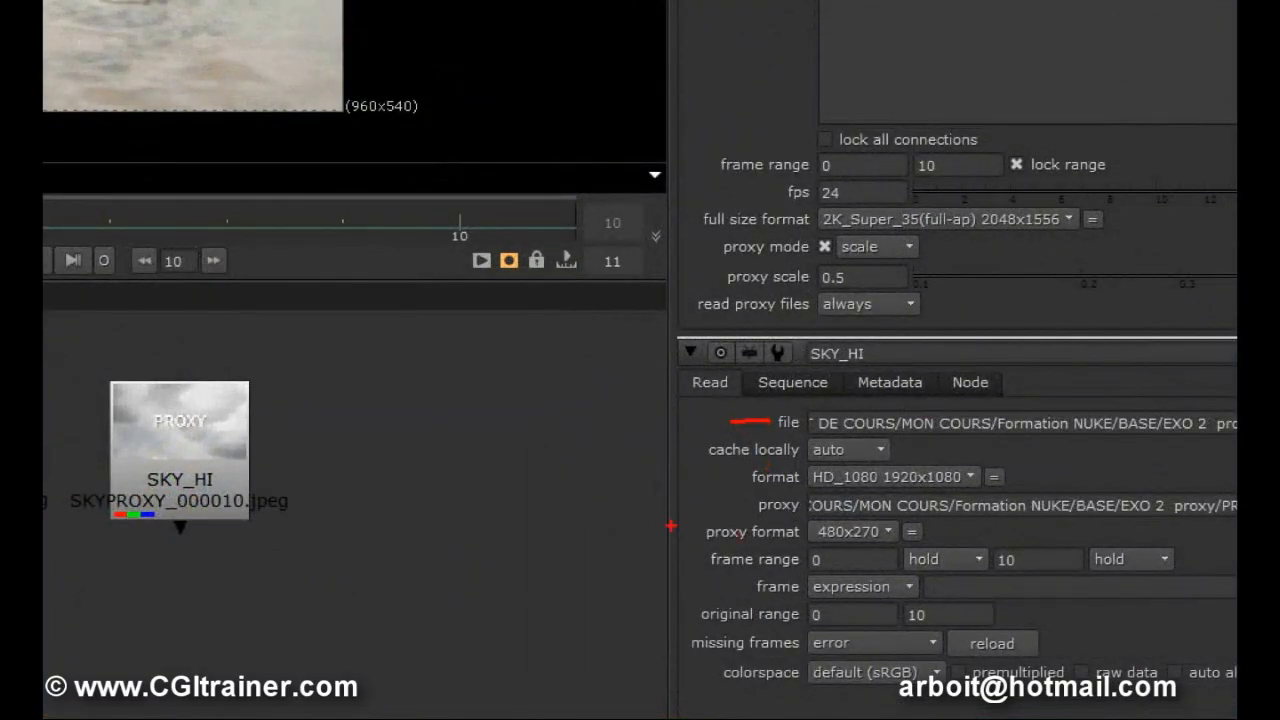
Zoom into the SKY_HI proxy frame in the viewer to inspect its quality.
mouse_move(703, 506)
mouse_down()
mouse_move(554, 505)
mouse_move(381, 263)
mouse_move(327, 150)
mouse_move(354, 87)
mouse_up()
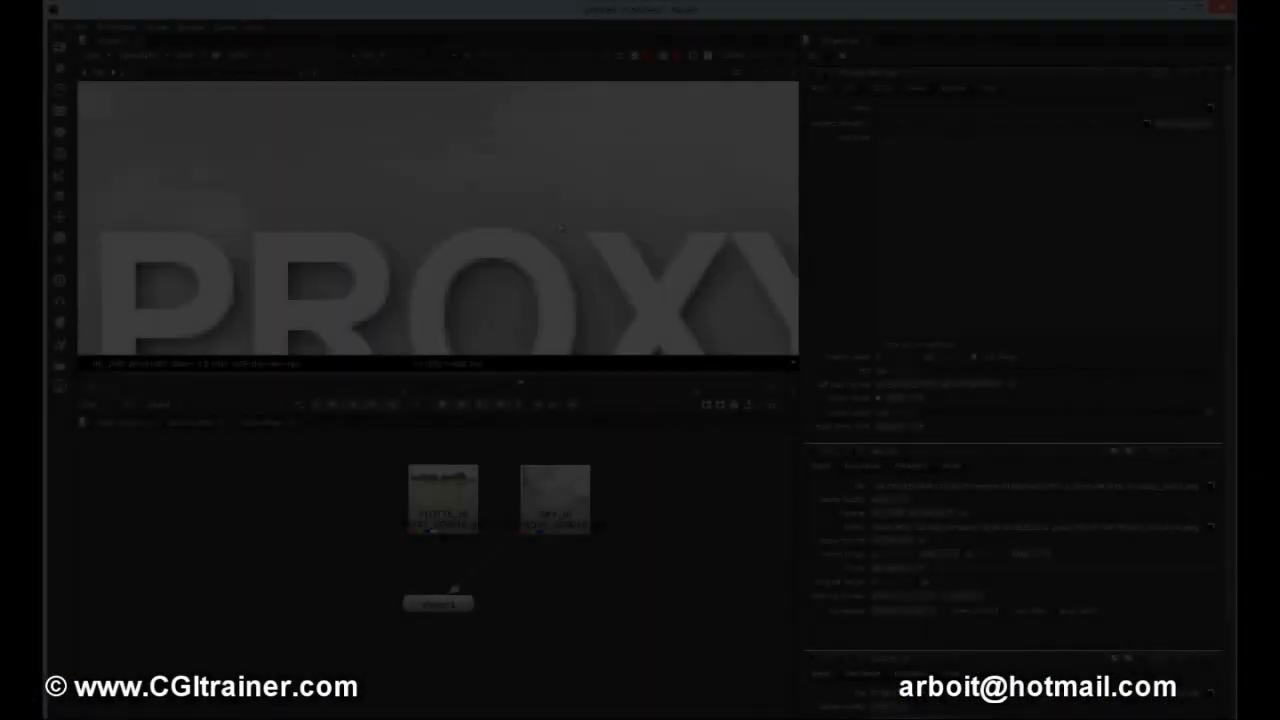
scroll(560, 228, down, 6)
middle_drag(560, 228, 475, 260)
scroll(497, 172, down, 1)
middle_drag(425, 293, 458, 260)
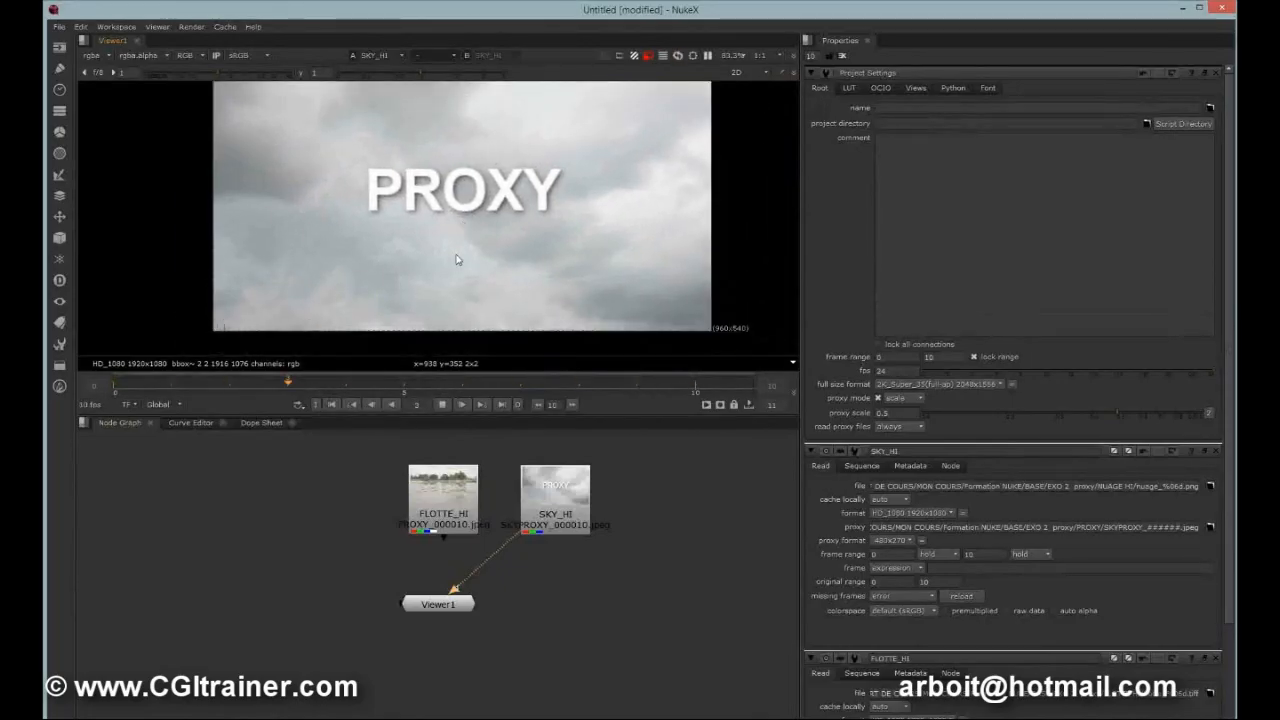
Switch the viewer back to FLOTTE_HI and toggle the viewer display option to compare the proxy playback.
drag(516, 542, 445, 496)
mouse_move(442, 544)
mouse_down()
mouse_move(550, 530)
mouse_move(444, 528)
mouse_up()
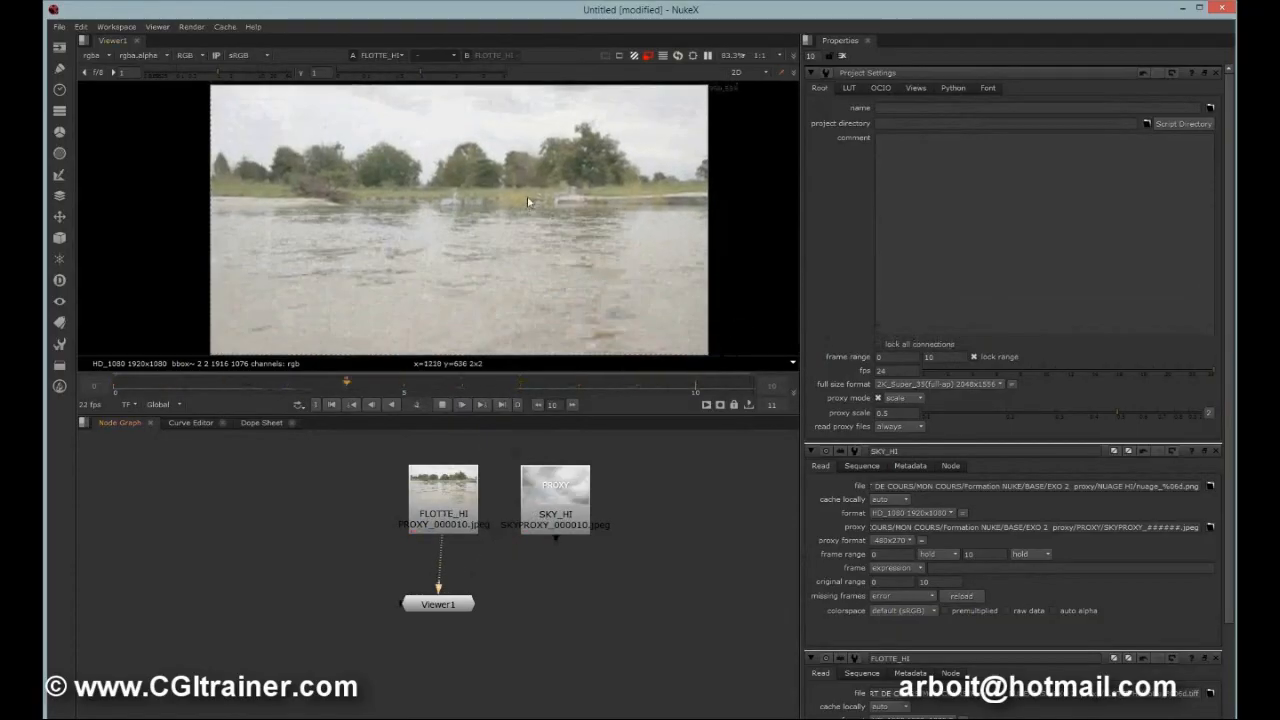
click(662, 56)
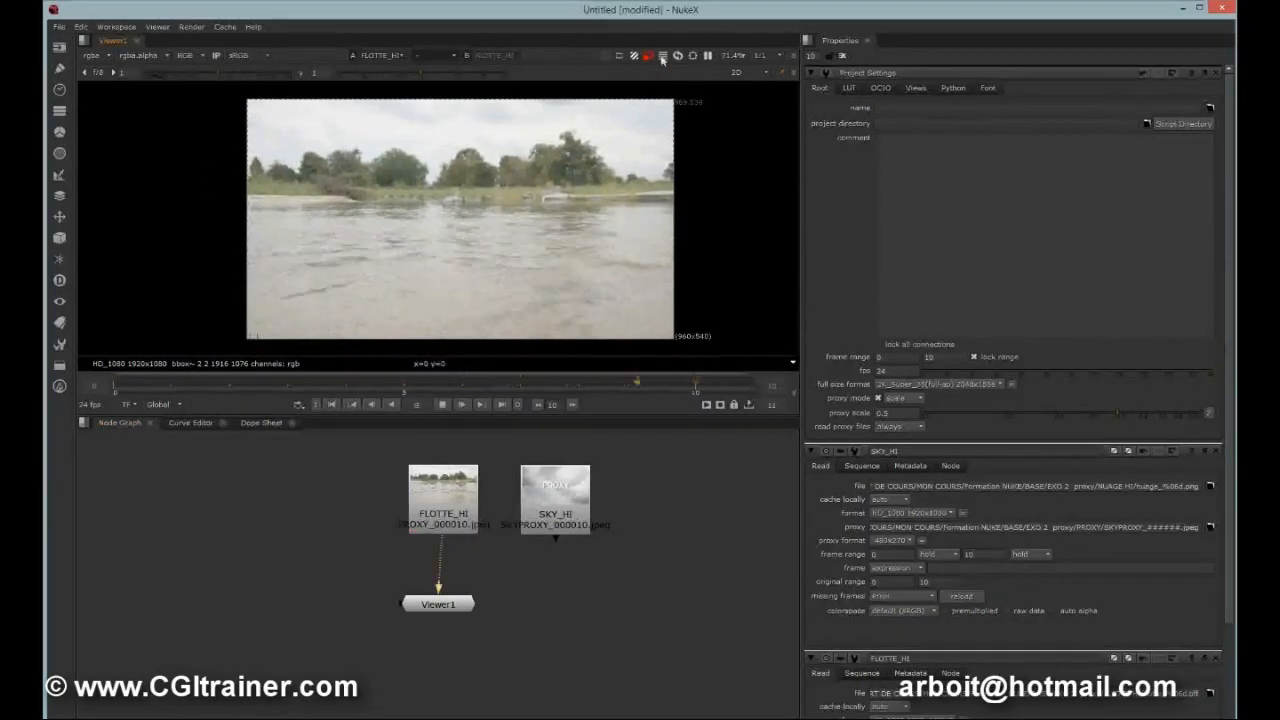